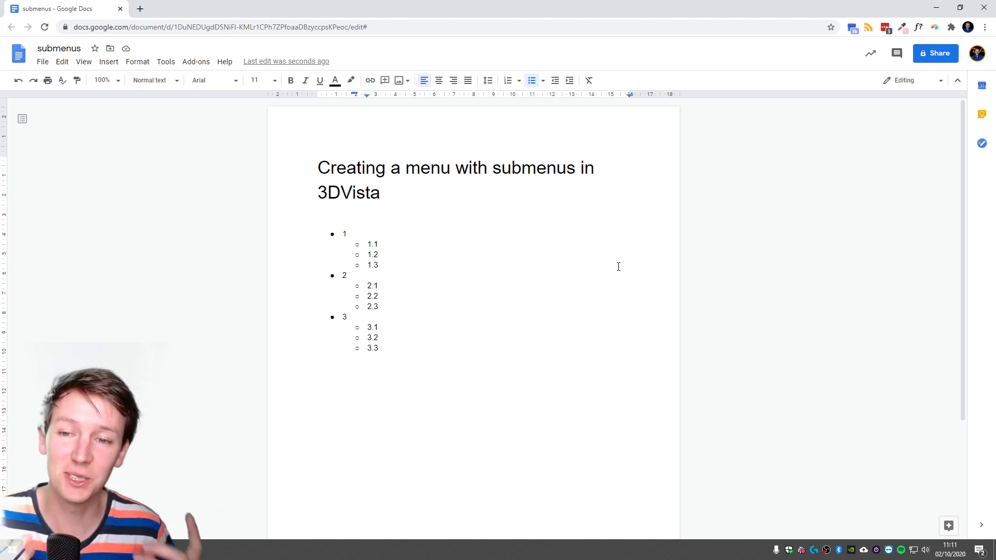
Switch to 3DVista and add a container to the skin, sized to about 20.7% wide and 90.6% high.
{"action": "key", "text": "alt+Tab"}
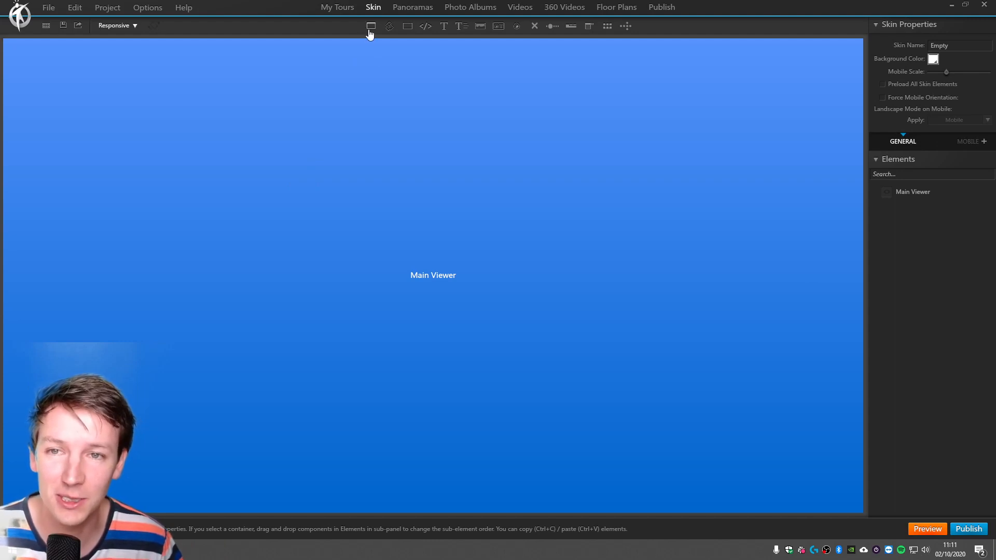
{"action": "left_click", "coordinate": [408, 26]}
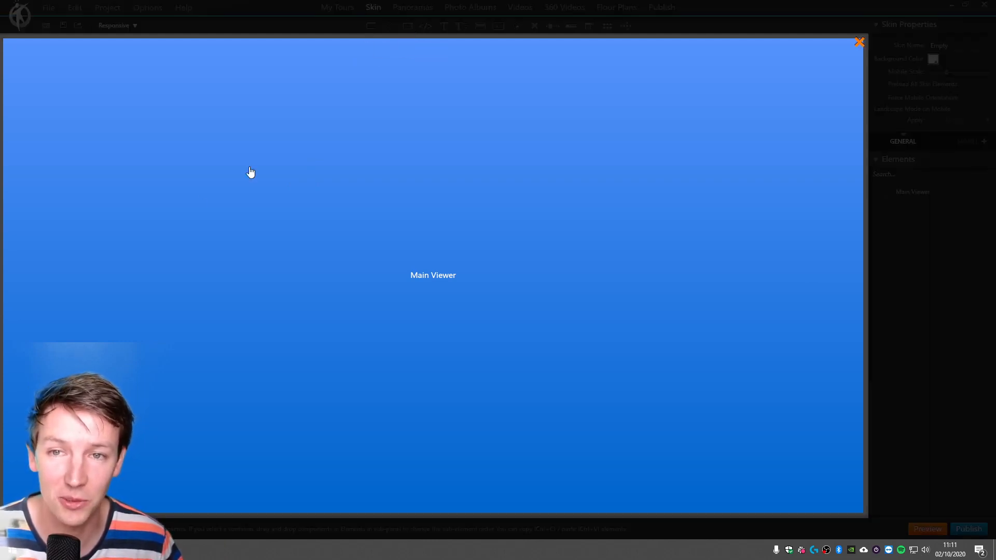
{"action": "left_click", "coordinate": [116, 179]}
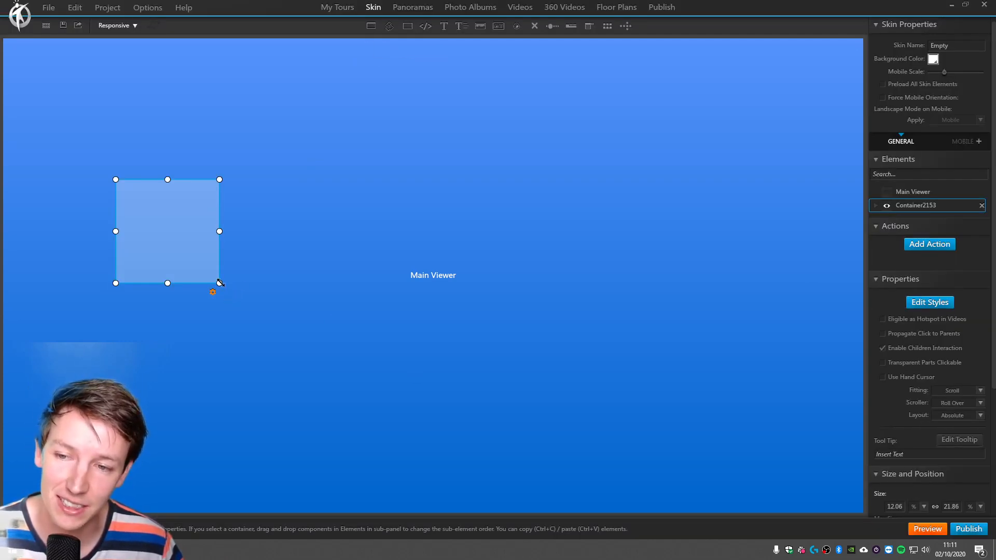
{"action": "left_click_drag", "start_coordinate": [220, 283], "coordinate": [291, 512]}
{"action": "left_click_drag", "start_coordinate": [117, 180], "coordinate": [114, 83]}
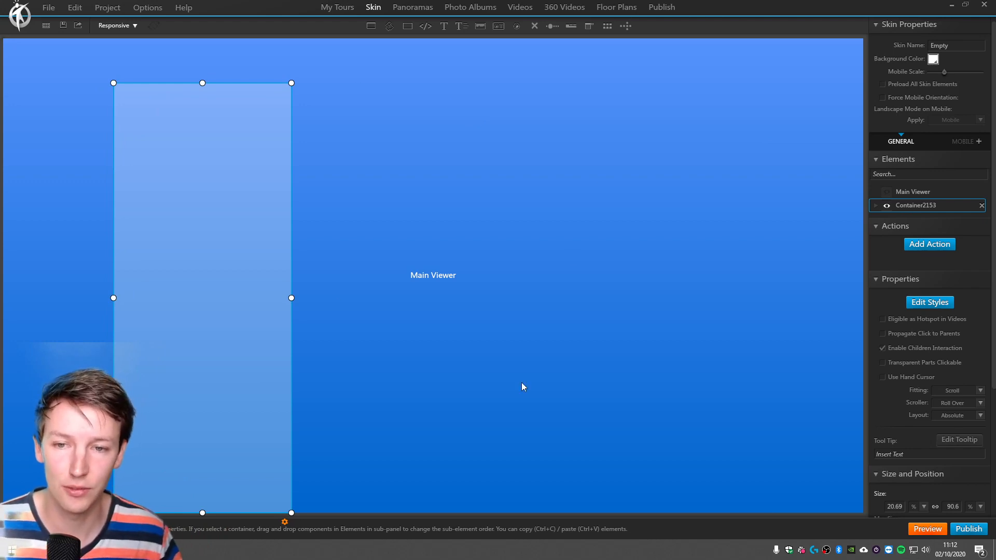
Select the Main Viewer and the container alternately to examine how canvas selection corresponds to the elements list and their properties.
{"action": "left_click", "coordinate": [478, 297]}
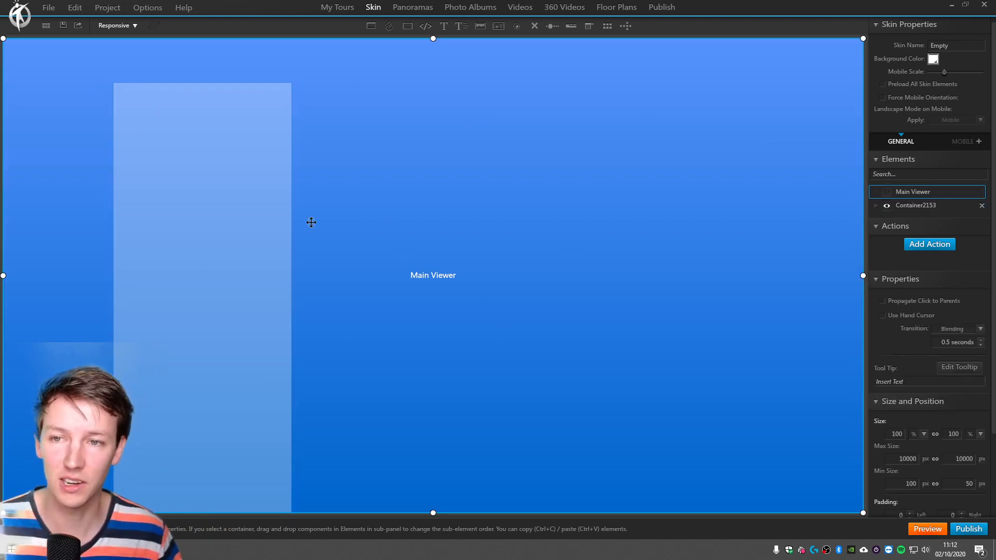
{"action": "left_click", "coordinate": [249, 200]}
{"action": "left_click", "coordinate": [484, 155]}
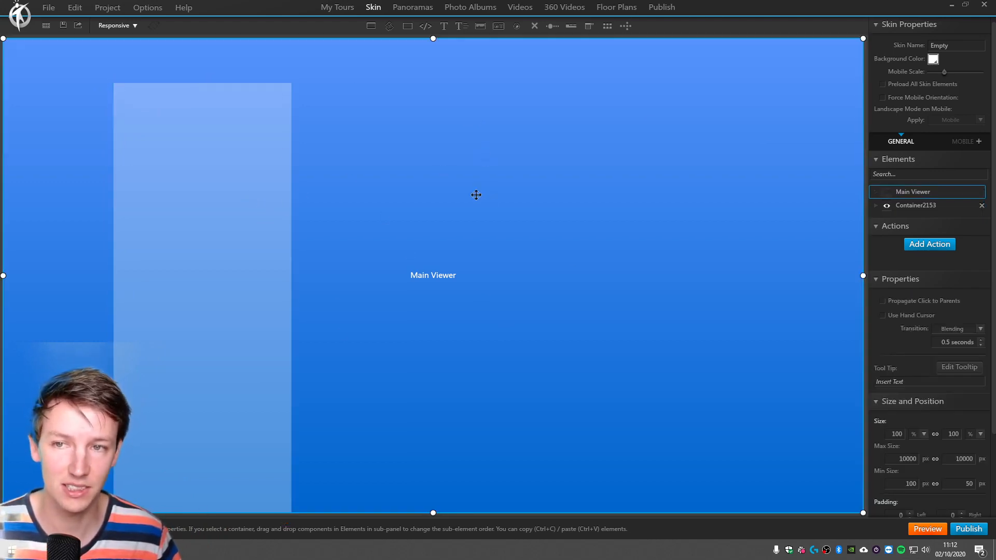
{"action": "left_click", "coordinate": [216, 204]}
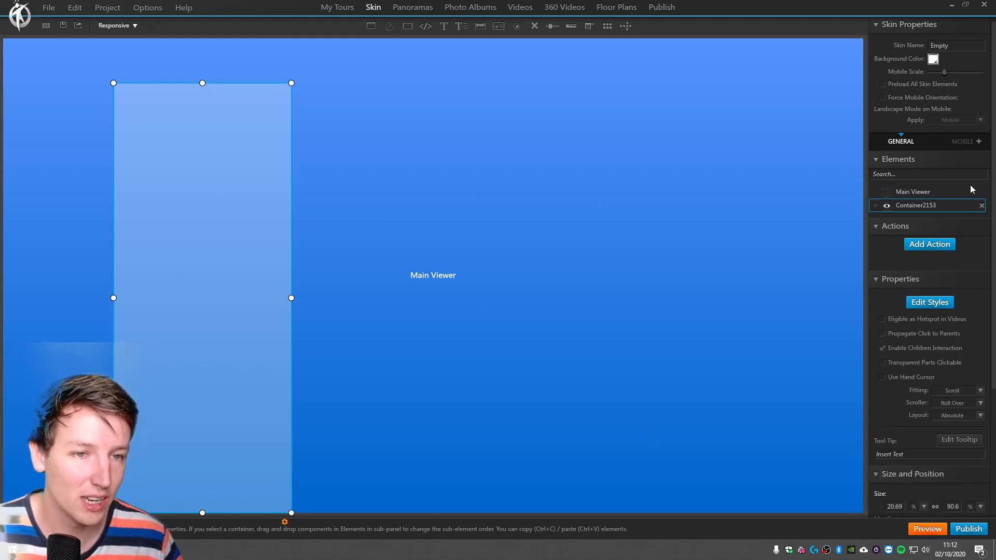
{"action": "left_click", "coordinate": [923, 192]}
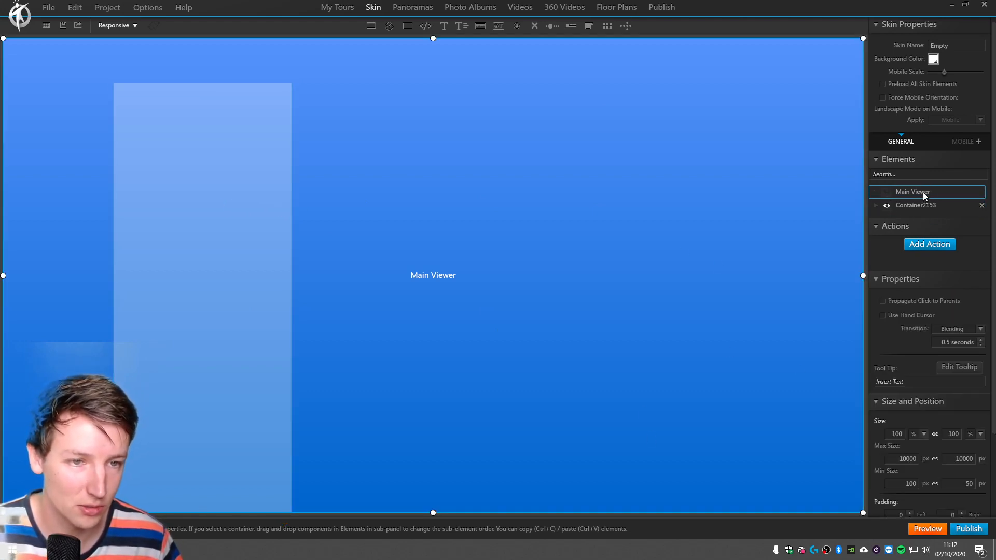
{"action": "left_click", "coordinate": [921, 205]}
{"action": "left_click", "coordinate": [919, 192]}
{"action": "left_click", "coordinate": [921, 204]}
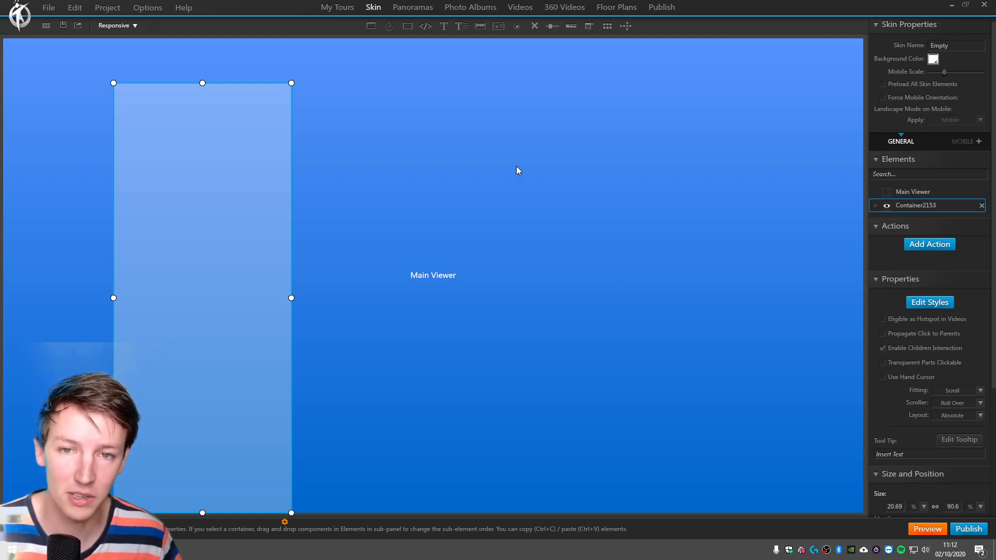
{"action": "left_click", "coordinate": [409, 120]}
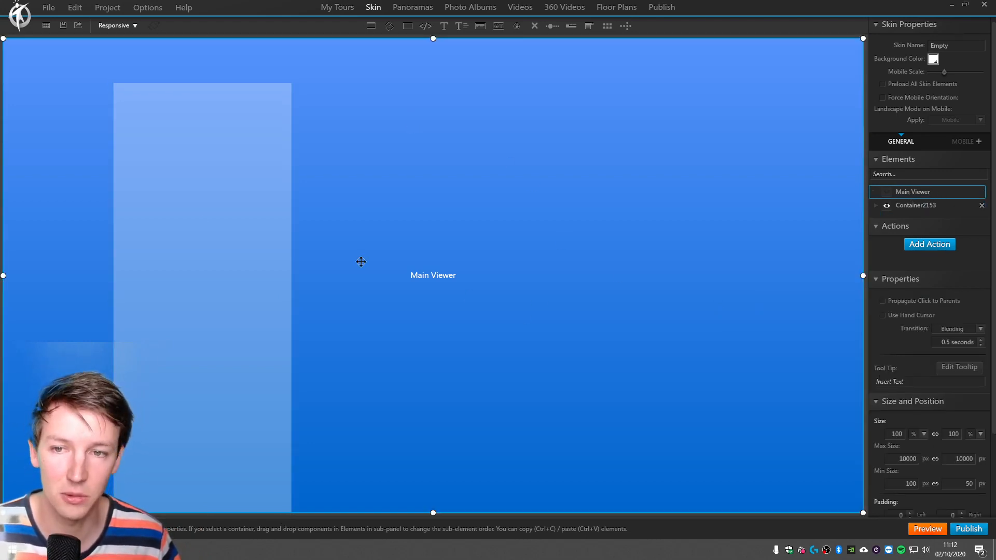
{"action": "left_click", "coordinate": [203, 223]}
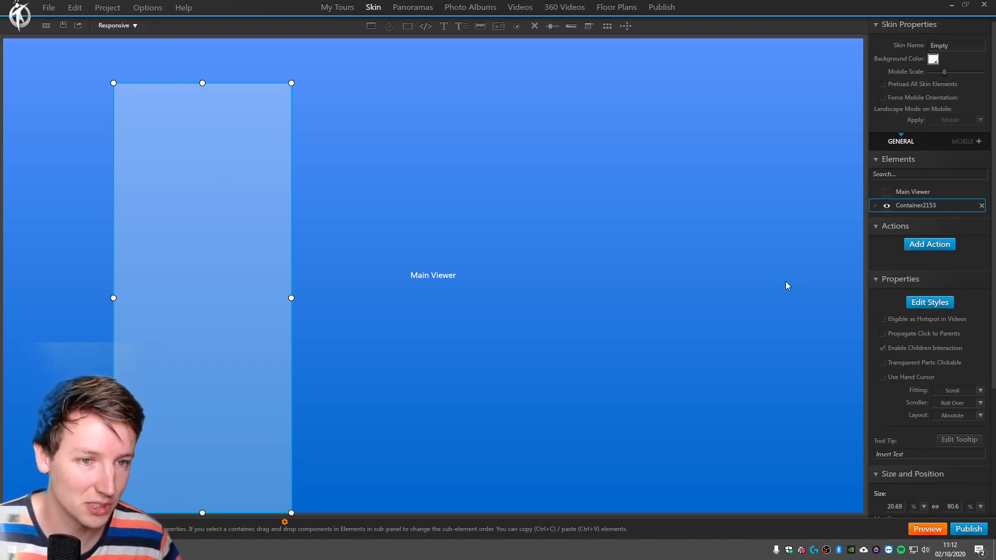
Stretch the container to the skin's left edge at full height and set its width to 20%.
{"action": "scroll", "coordinate": [930, 267], "scroll_direction": "down", "scroll_amount": 3}
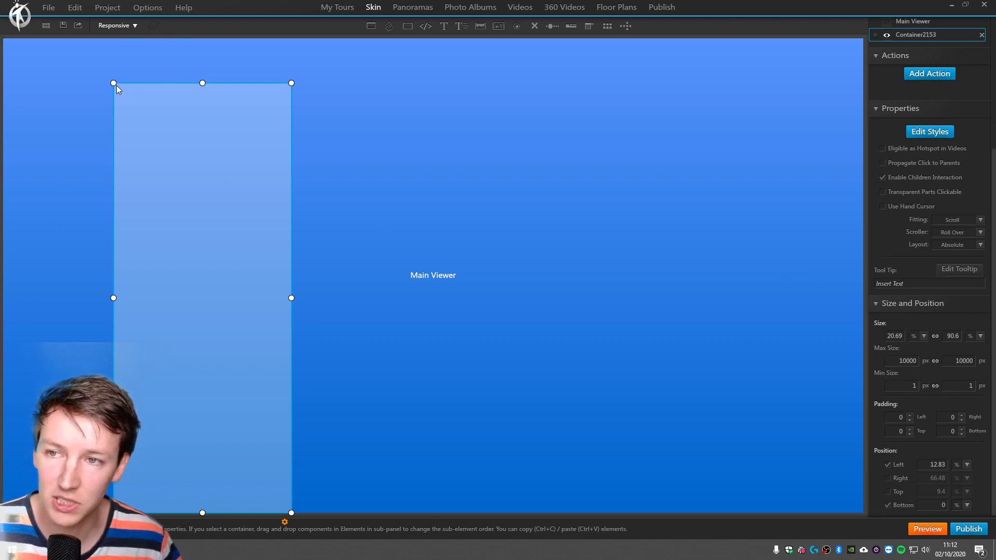
{"action": "left_click_drag", "start_coordinate": [114, 83], "coordinate": [192, 76]}
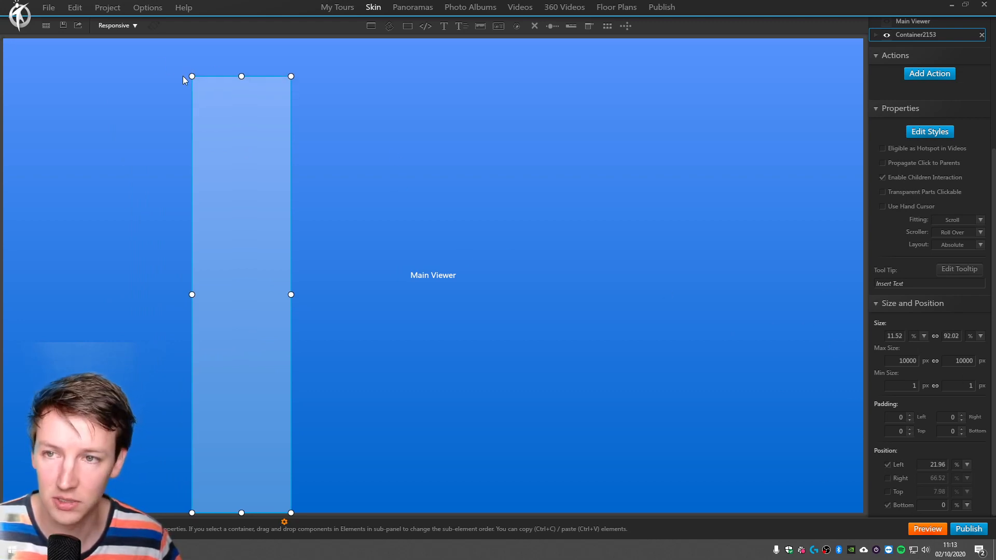
{"action": "left_click_drag", "start_coordinate": [191, 76], "coordinate": [3, 38]}
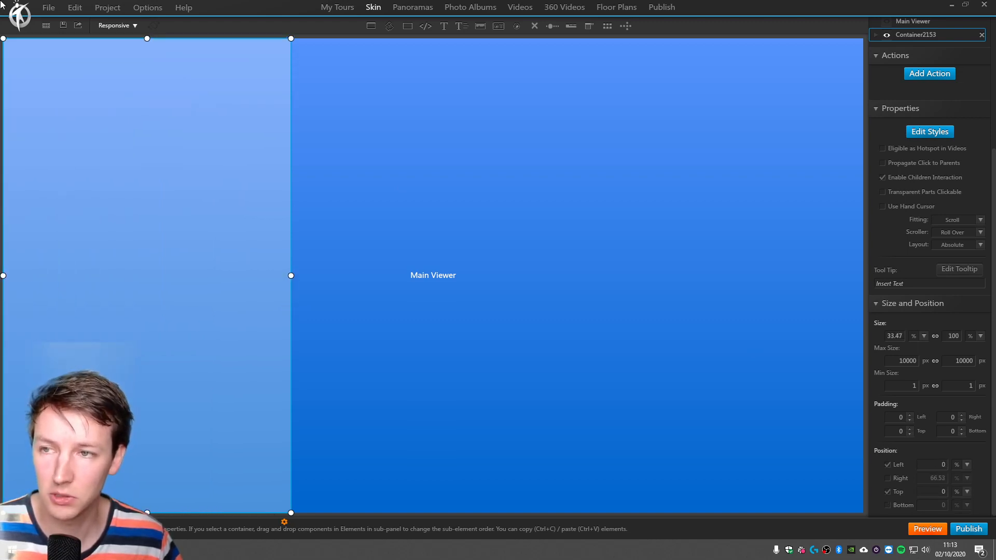
{"action": "left_click_drag", "start_coordinate": [291, 276], "coordinate": [166, 367]}
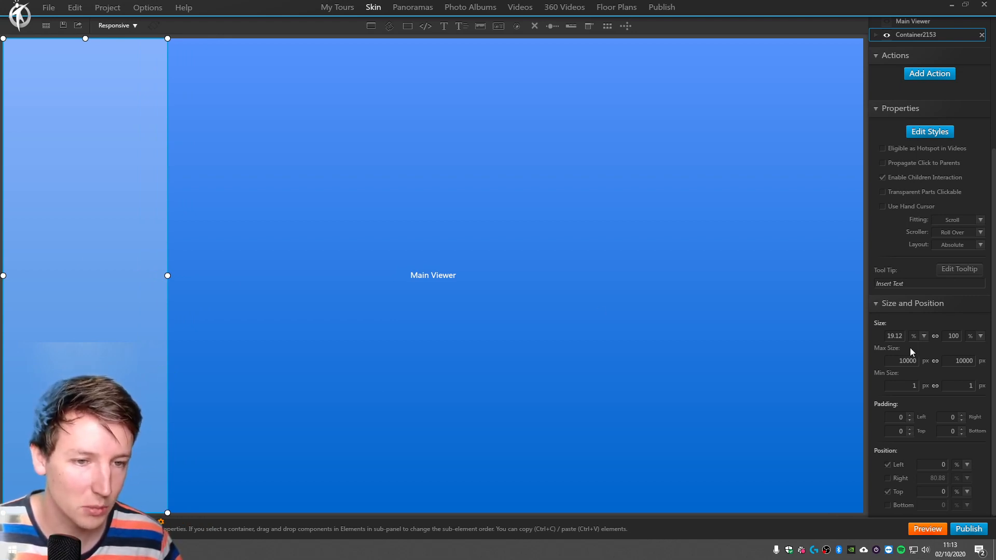
{"action": "double_click", "coordinate": [895, 336]}
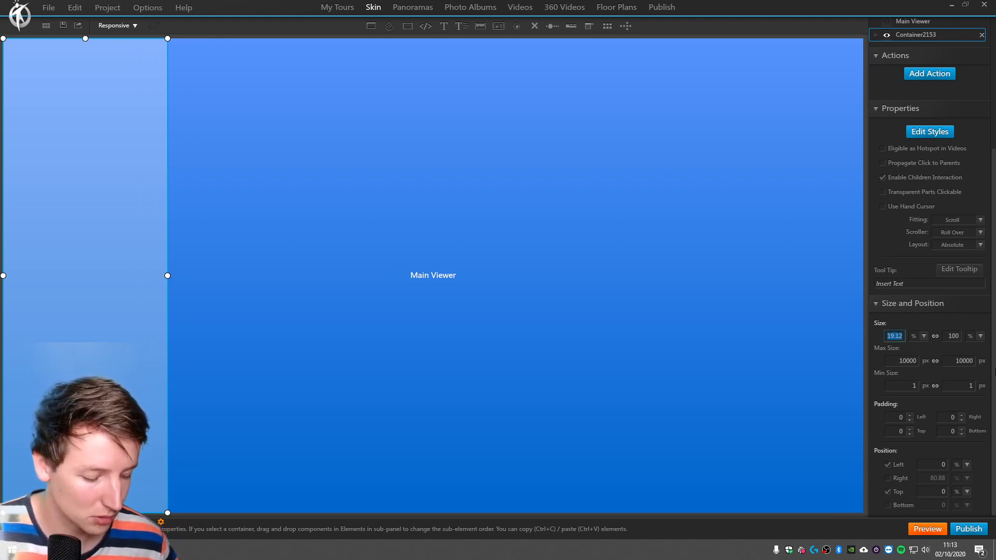
{"action": "type", "text": "20"}
{"action": "key", "text": "Tab"}
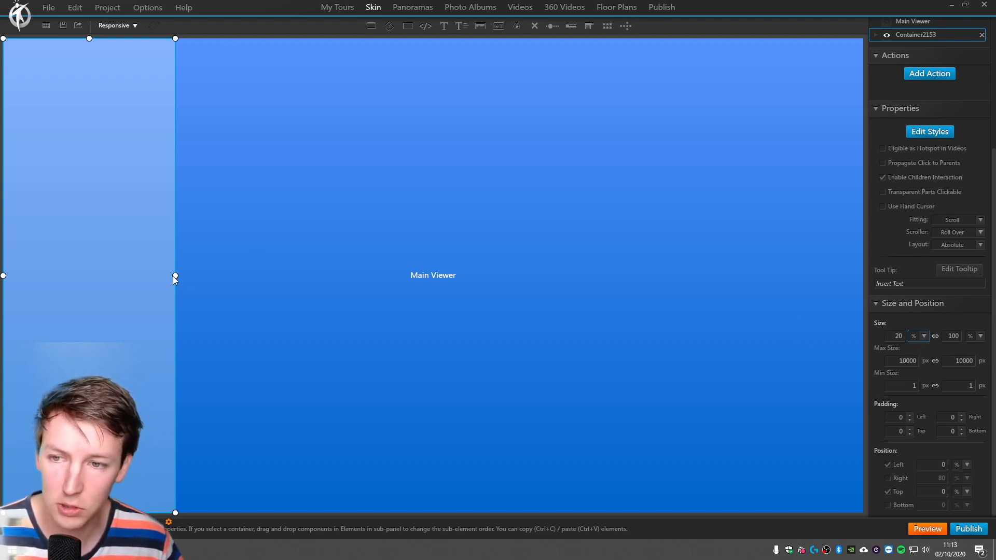
Try resizing the container's width and top edge freehand, and return it to full height and 20% width.
{"action": "mouse_move", "coordinate": [176, 275]}
{"action": "left_mouse_down"}
{"action": "mouse_move", "coordinate": [216, 275]}
{"action": "mouse_move", "coordinate": [187, 276]}
{"action": "left_mouse_up"}
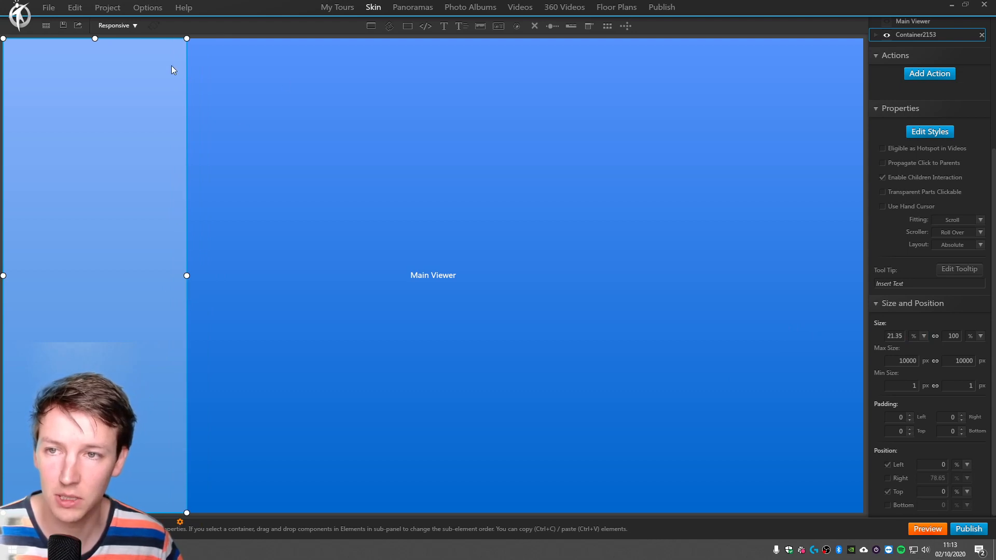
{"action": "left_click_drag", "start_coordinate": [95, 38], "coordinate": [95, 61]}
{"action": "left_click", "coordinate": [306, 176]}
{"action": "left_click", "coordinate": [175, 258]}
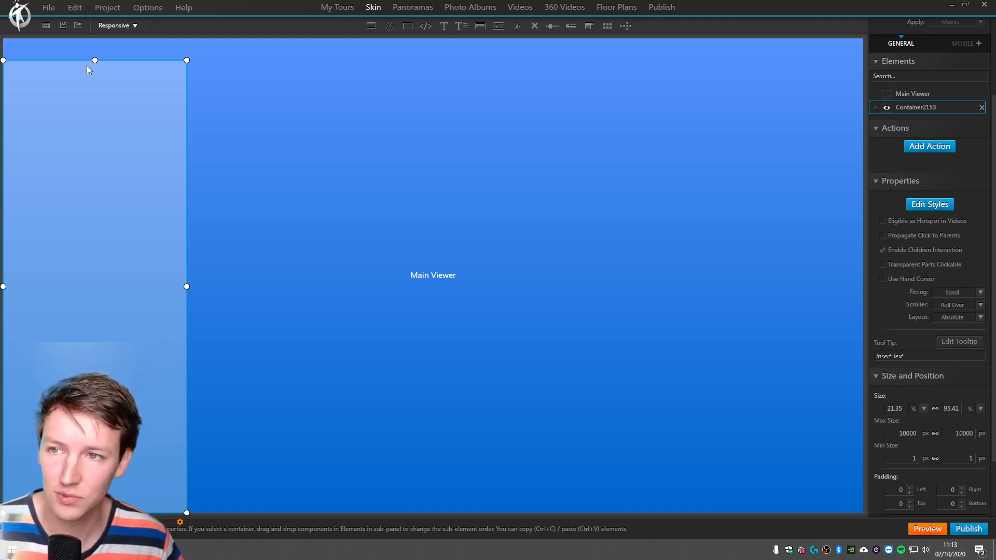
{"action": "left_click_drag", "start_coordinate": [94, 60], "coordinate": [95, 38]}
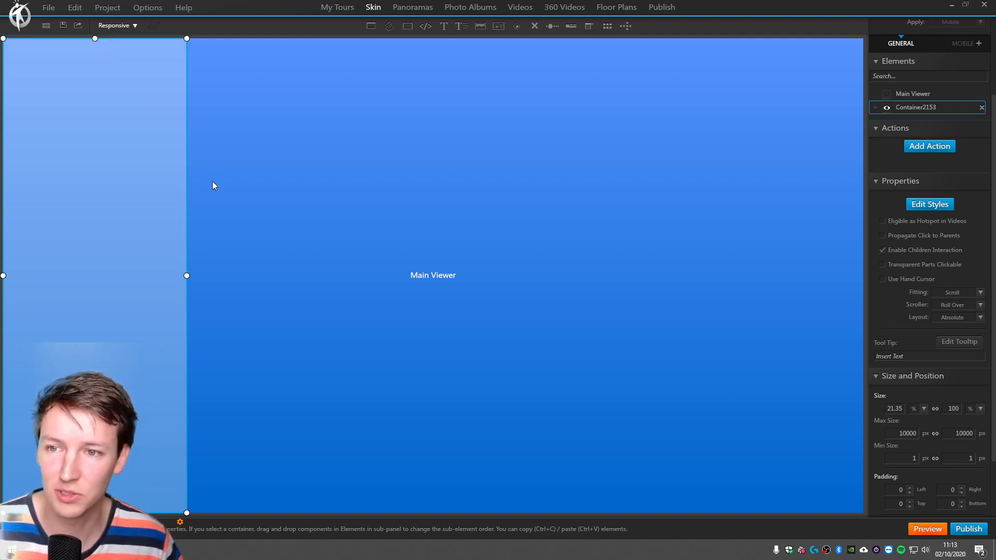
{"action": "left_click", "coordinate": [901, 409]}
{"action": "type", "text": "20"}
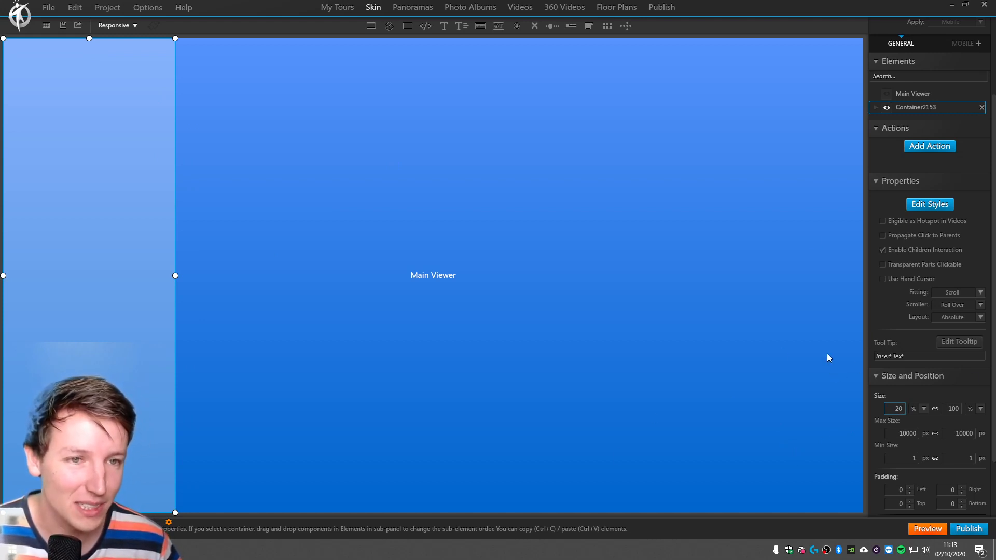
Rename the container to /MENU in the skin's list of elements.
{"action": "left_click", "coordinate": [914, 106]}
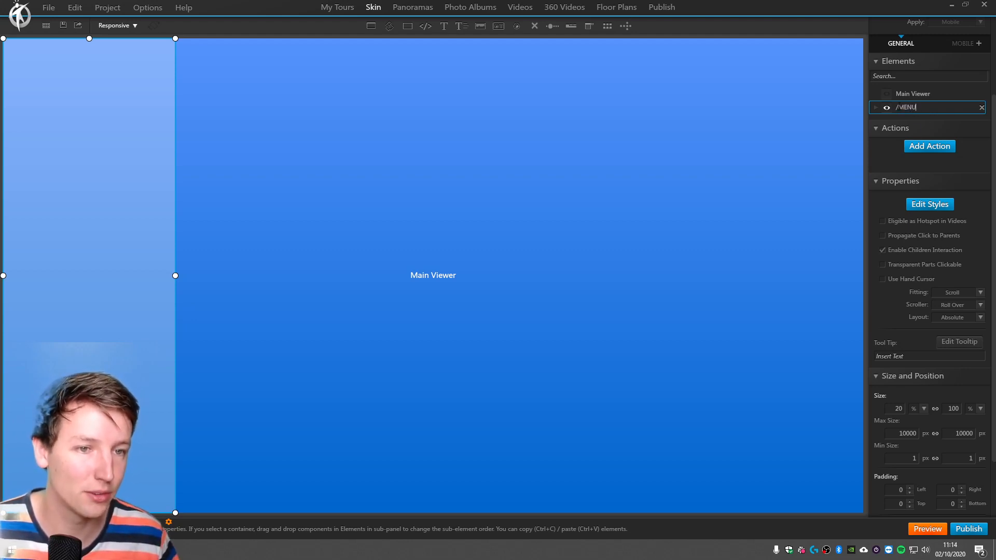
{"action": "scroll", "coordinate": [933, 268], "scroll_direction": "up", "scroll_amount": 3}
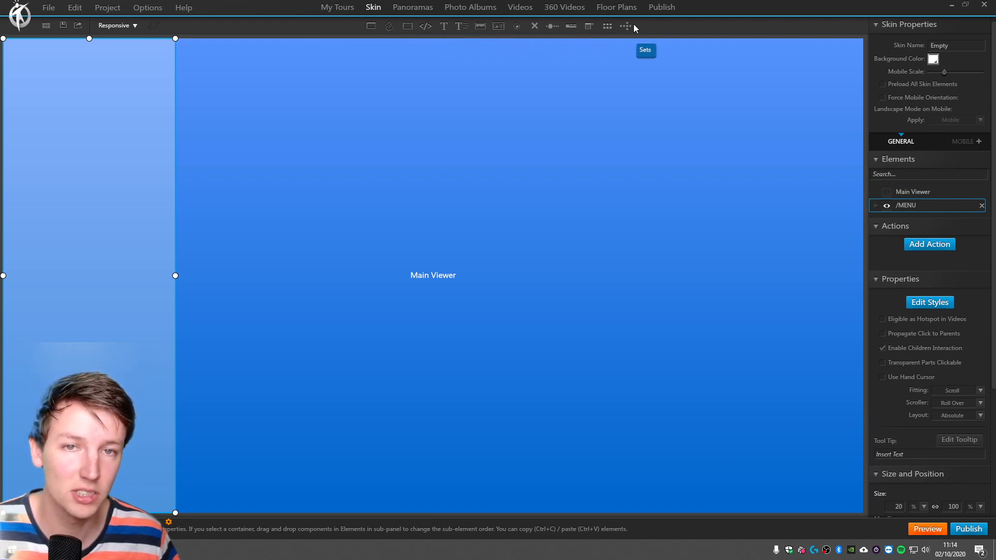
Try placing the "-btn black toggle" library button inside the /MENU container, and delete it again.
{"action": "left_click", "coordinate": [499, 26]}
{"action": "left_click", "coordinate": [71, 145]}
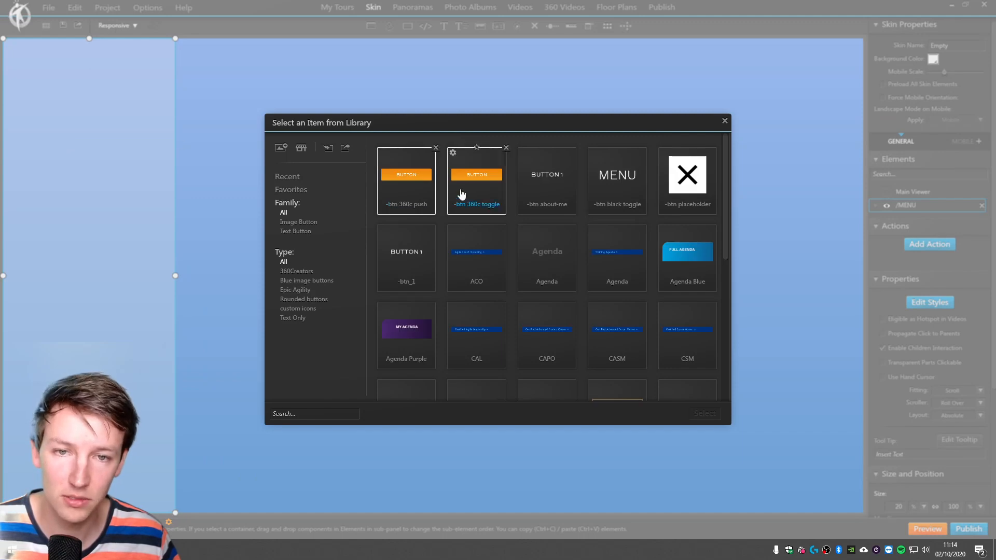
{"action": "double_click", "coordinate": [618, 179]}
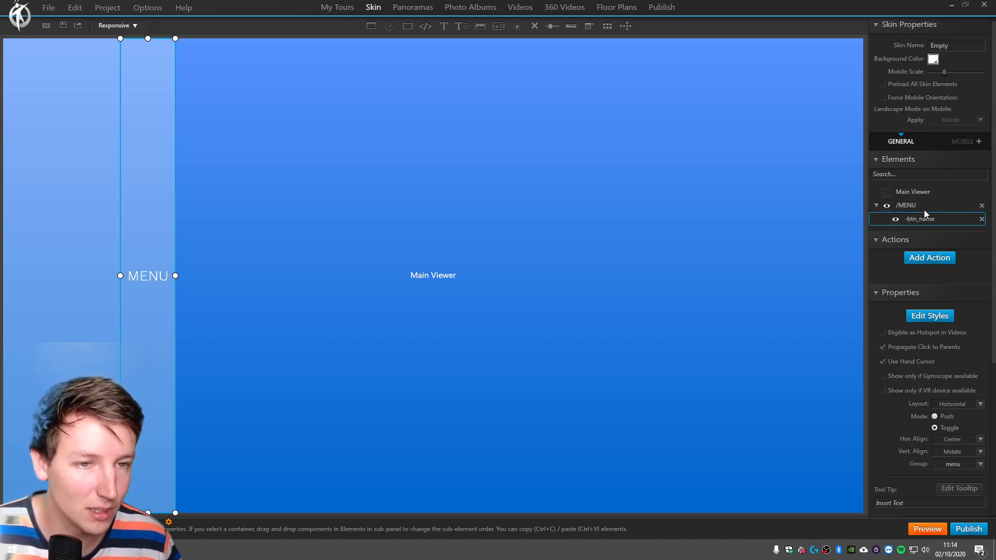
{"action": "left_click", "coordinate": [924, 209]}
{"action": "left_click", "coordinate": [938, 218]}
{"action": "left_click", "coordinate": [983, 219]}
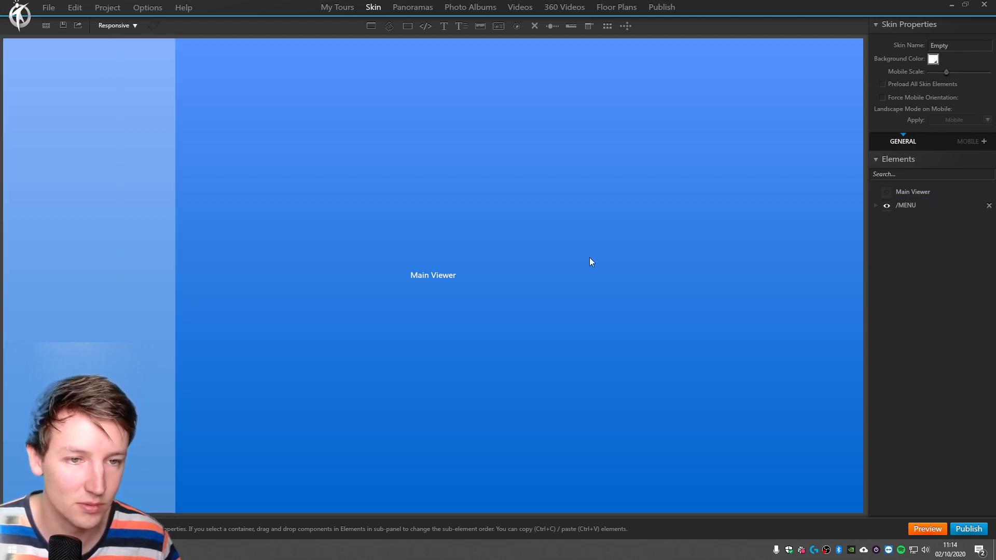
Raise the background opacity of the /MENU container to about 0.48 in its styles.
{"action": "left_click", "coordinate": [98, 149]}
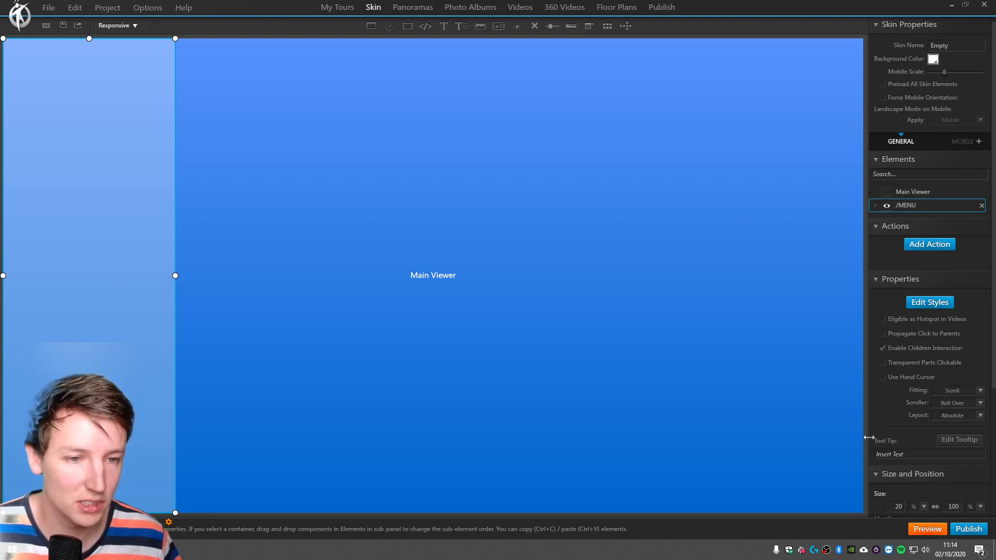
{"action": "scroll", "coordinate": [925, 367], "scroll_direction": "down", "scroll_amount": 3}
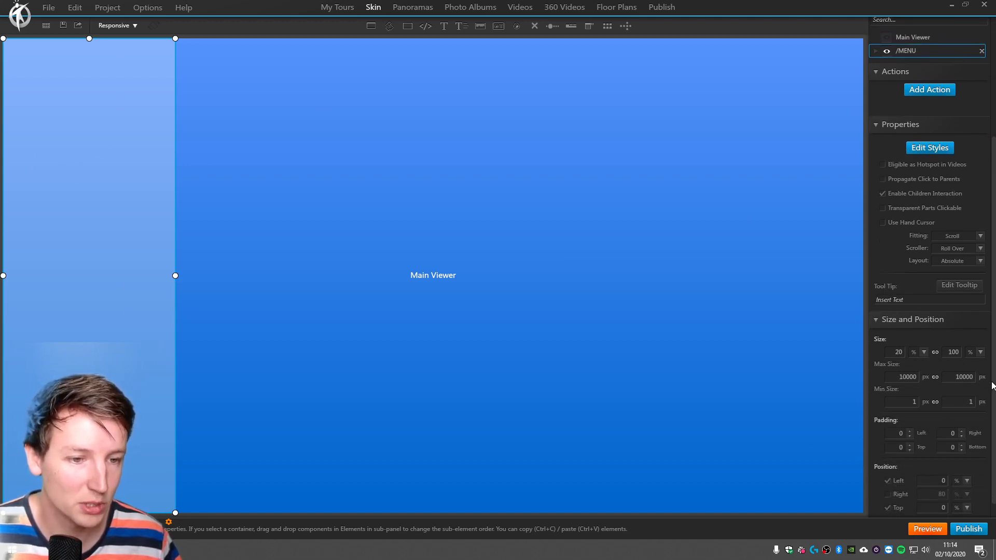
{"action": "scroll", "coordinate": [988, 278], "scroll_direction": "up", "scroll_amount": 3}
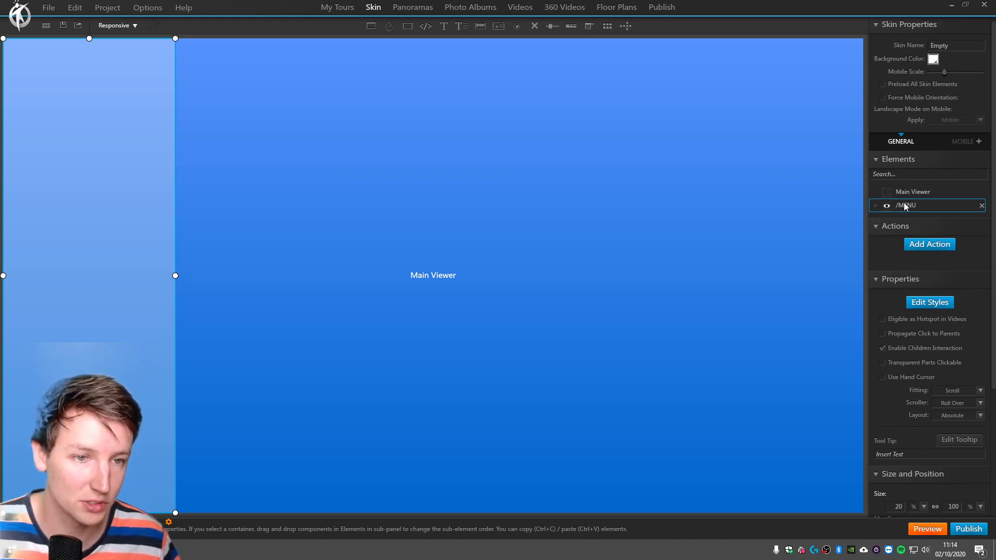
{"action": "left_click", "coordinate": [931, 304]}
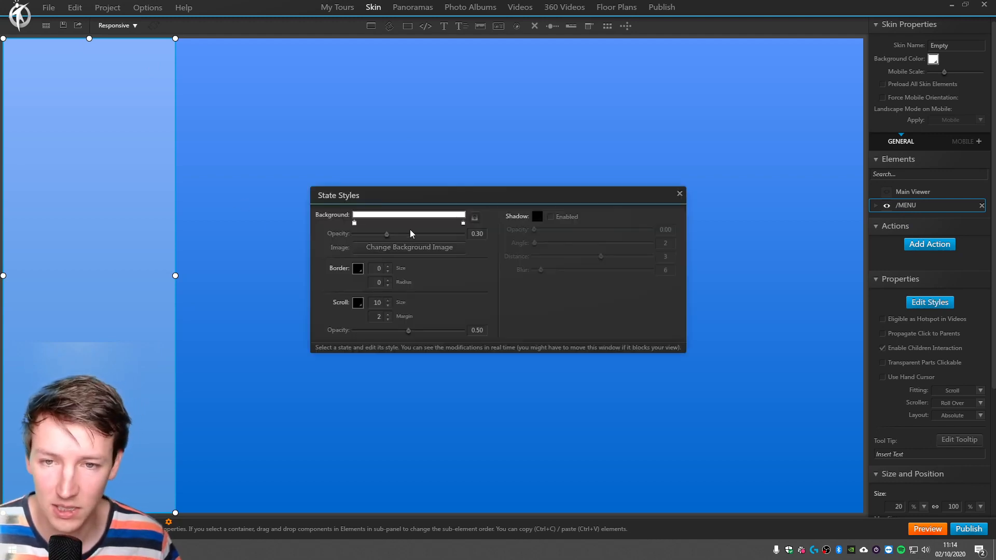
{"action": "mouse_move", "coordinate": [387, 235]}
{"action": "left_mouse_down"}
{"action": "mouse_move", "coordinate": [469, 233]}
{"action": "mouse_move", "coordinate": [390, 240]}
{"action": "mouse_move", "coordinate": [406, 237]}
{"action": "left_mouse_up"}
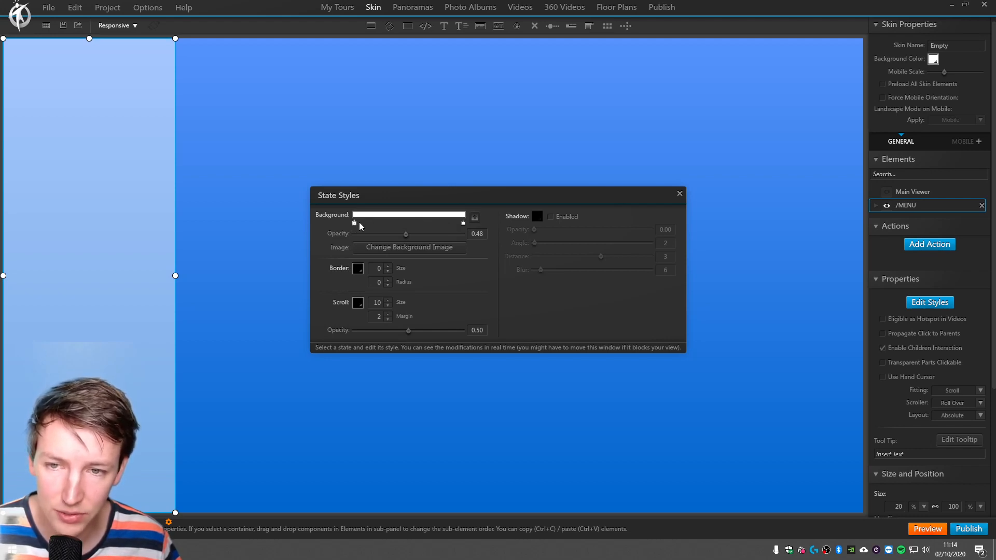
Try bright green as the end color of the container's background gradient.
{"action": "left_click", "coordinate": [464, 224]}
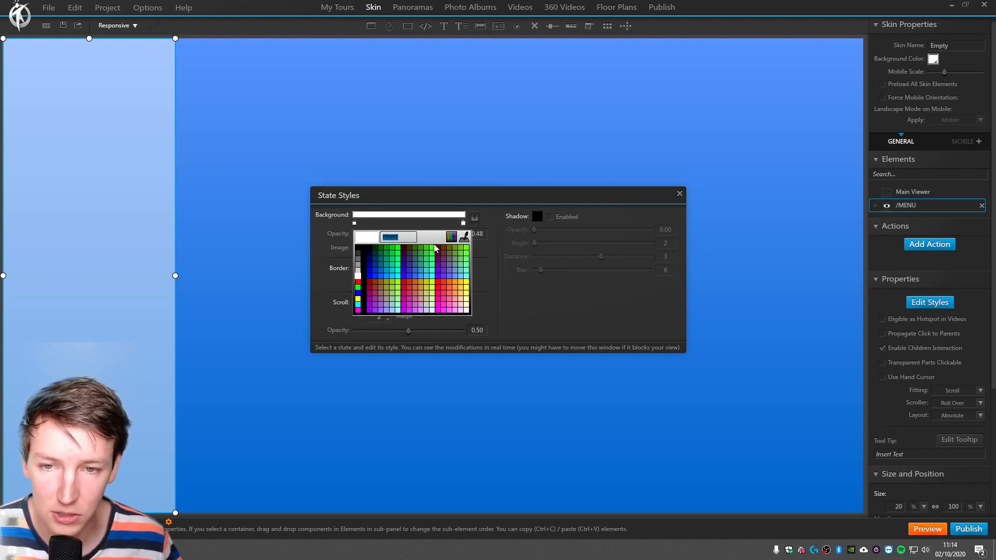
{"action": "left_click", "coordinate": [434, 250]}
{"action": "left_click", "coordinate": [433, 251]}
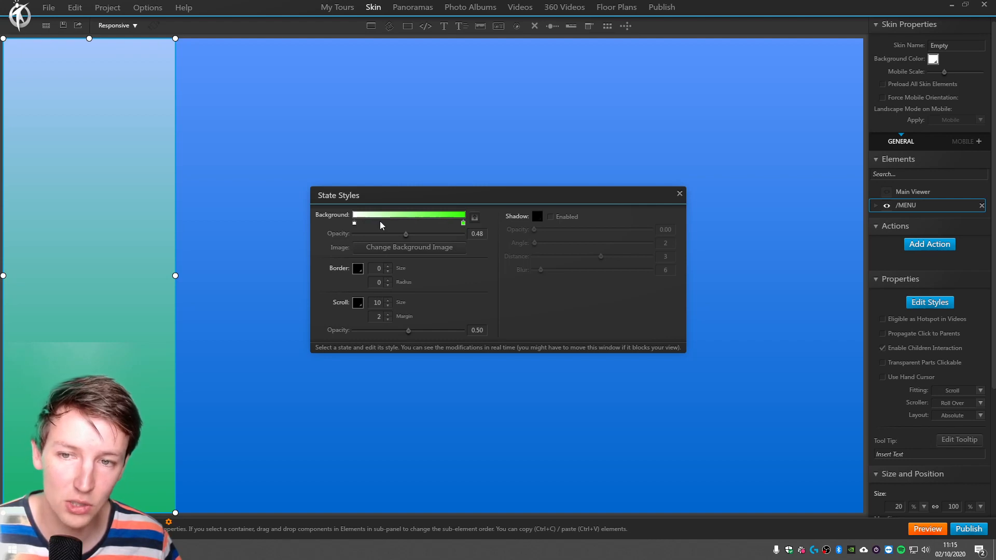
Remove the green end stop from the background gradient and add a black stop near its middle.
{"action": "right_click", "coordinate": [463, 225]}
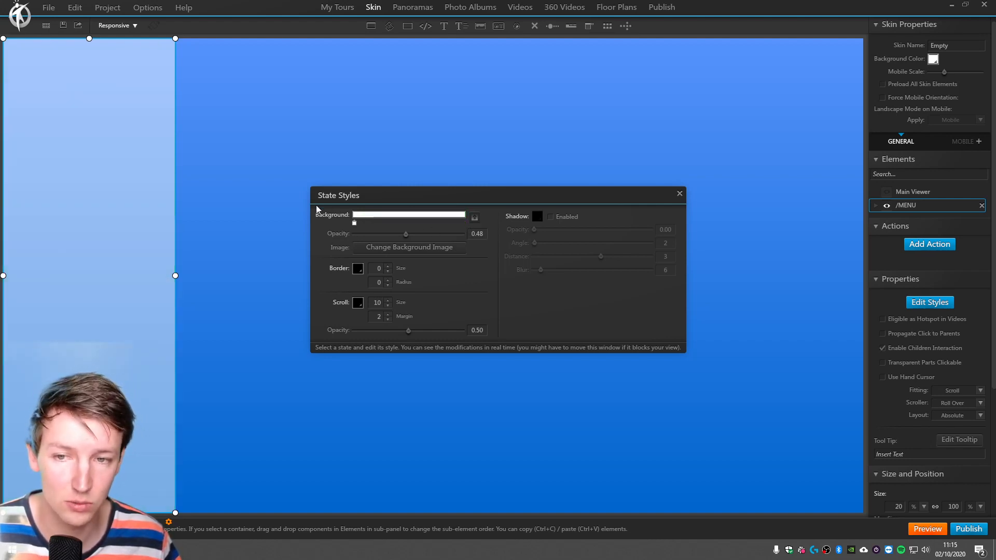
{"action": "left_click", "coordinate": [413, 223]}
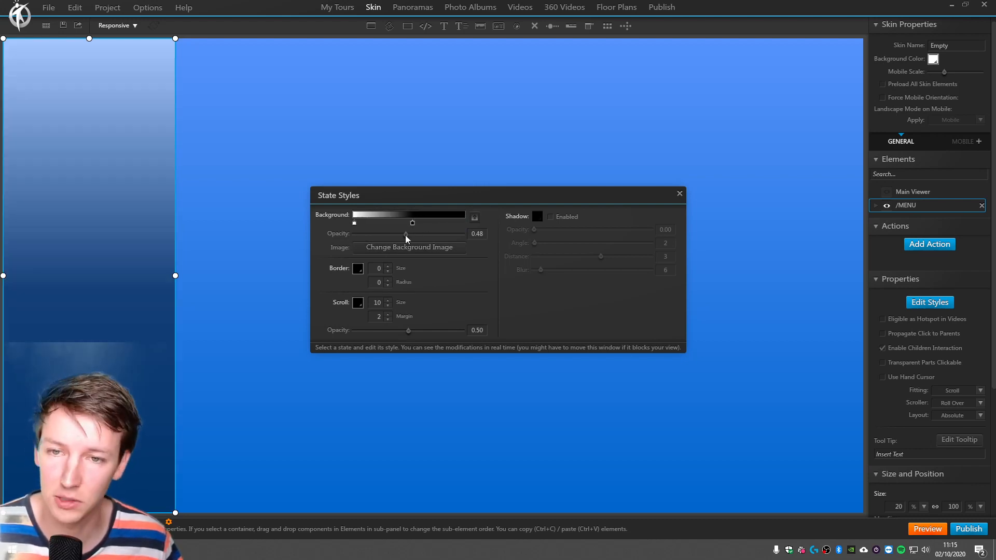
Remove the black gradient stops so the /MENU container's background is plain white, and set its opacity to 1.00.
{"action": "left_click", "coordinate": [441, 222]}
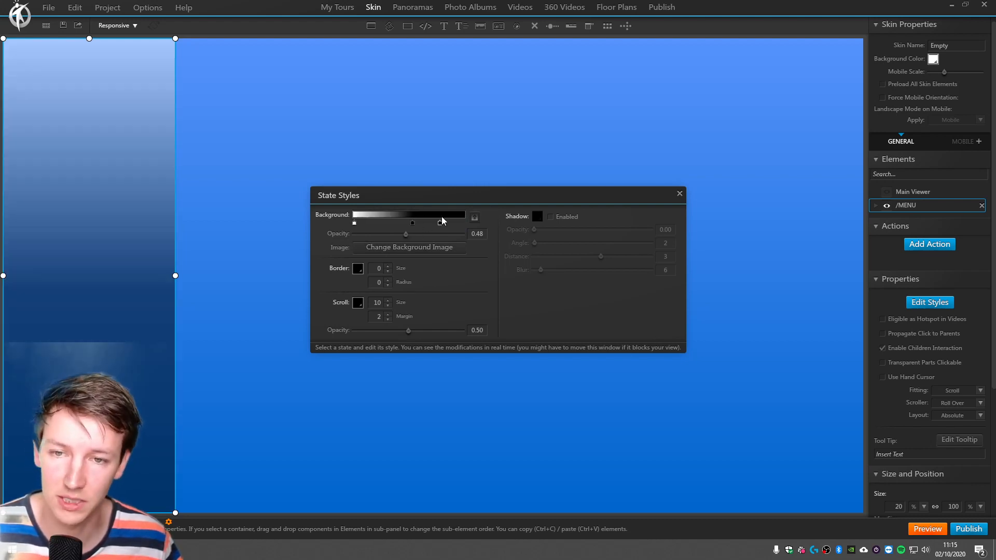
{"action": "right_click", "coordinate": [412, 224]}
{"action": "right_click", "coordinate": [440, 223]}
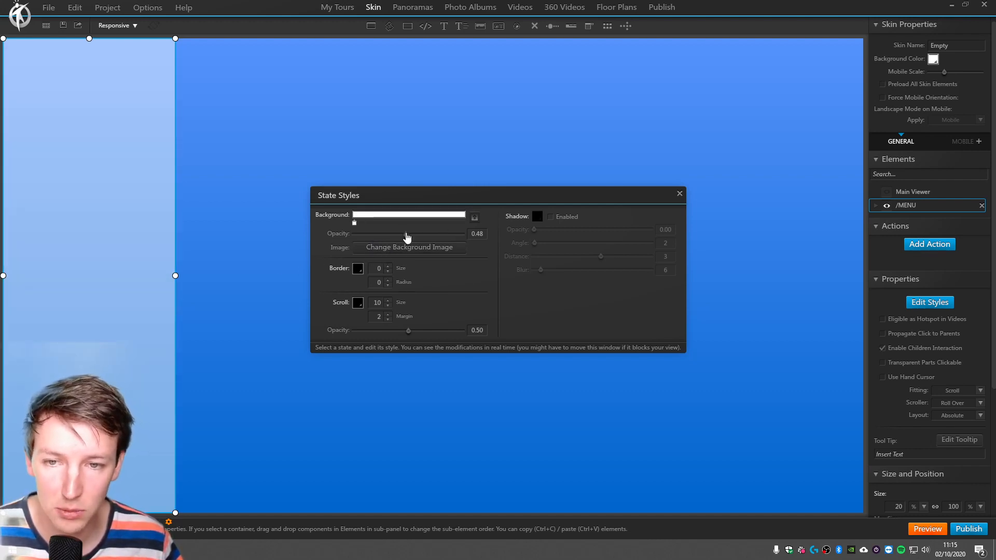
{"action": "left_click_drag", "start_coordinate": [407, 234], "coordinate": [486, 239]}
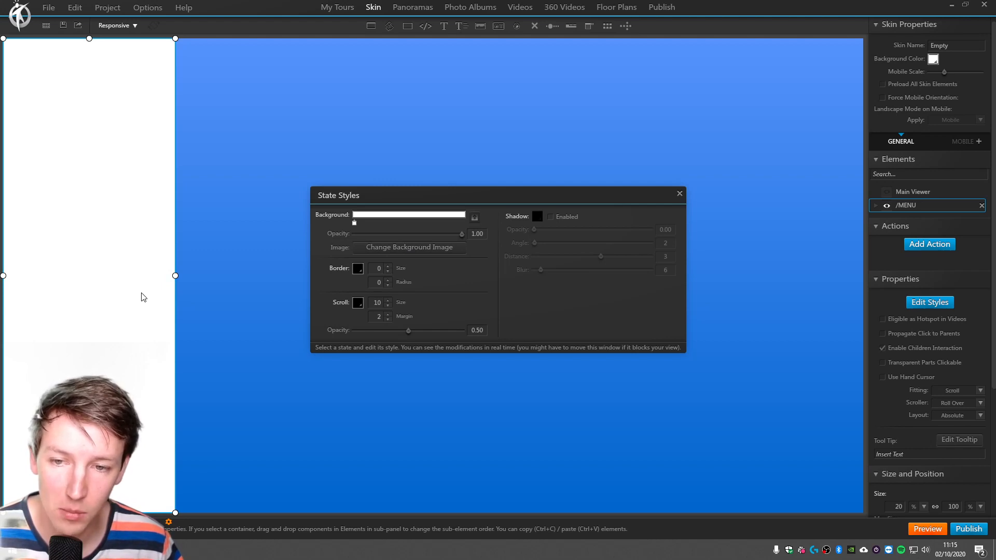
{"action": "left_click", "coordinate": [680, 194]}
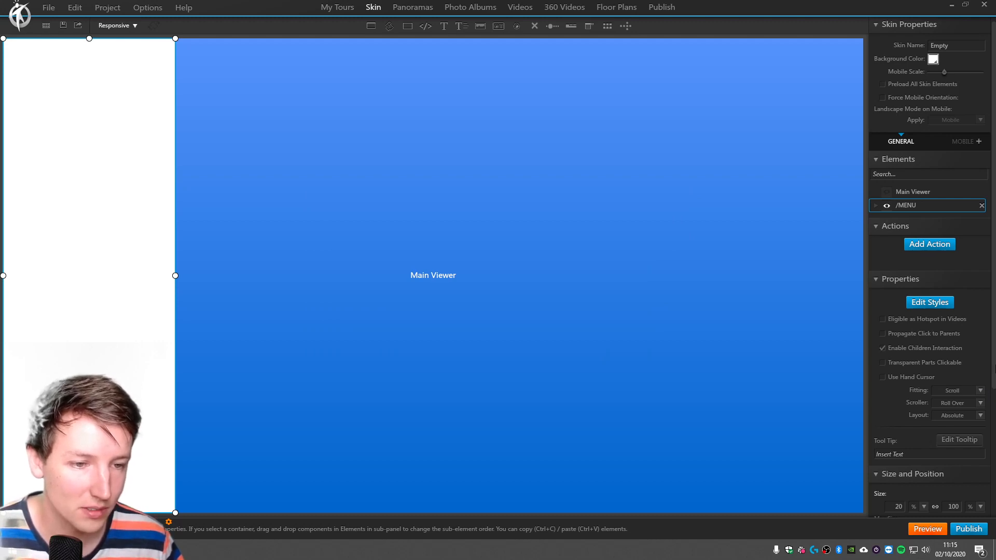
Add a full-width container inside the /MENU container and name it //FIRSTMENU.
{"action": "scroll", "coordinate": [916, 370], "scroll_direction": "down", "scroll_amount": 1}
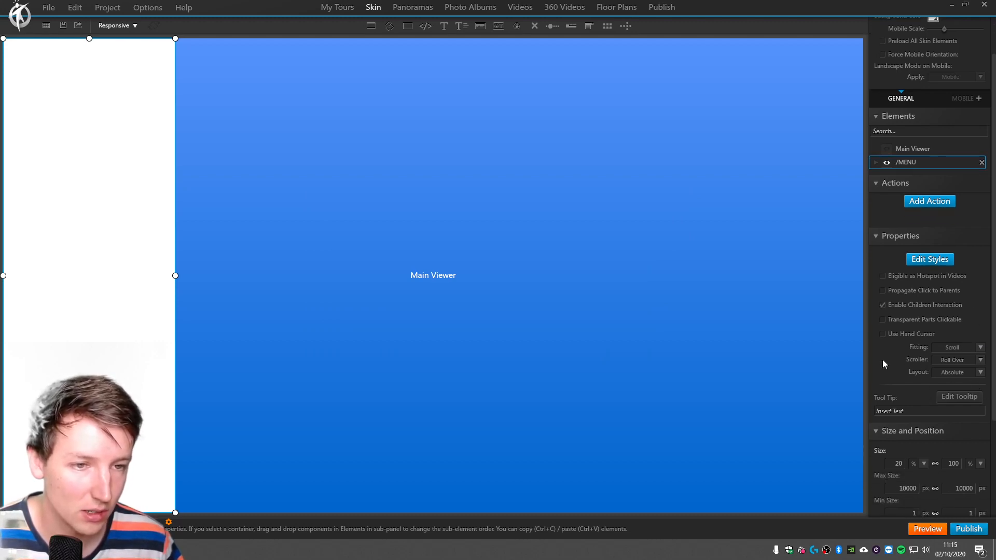
{"action": "scroll", "coordinate": [960, 327], "scroll_direction": "up", "scroll_amount": 1}
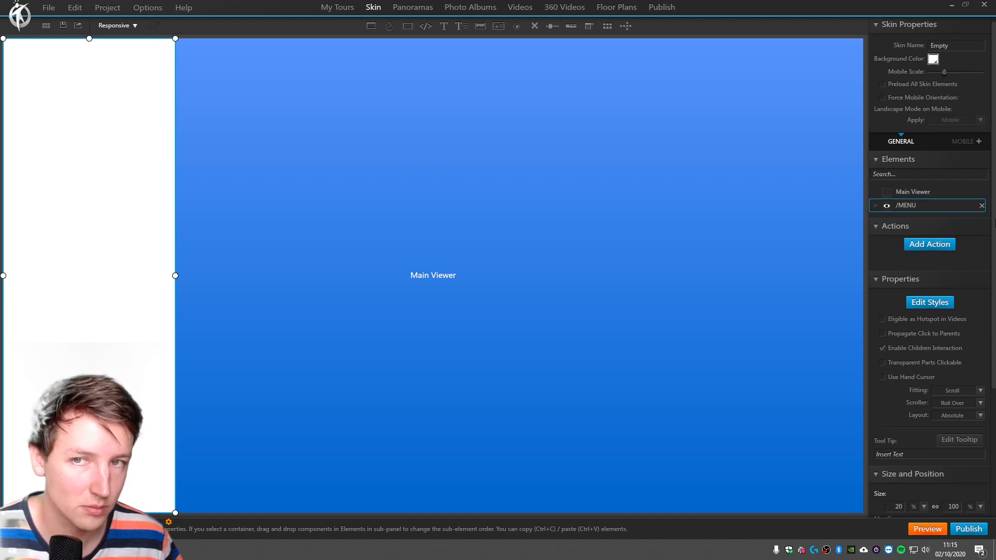
{"action": "left_click", "coordinate": [408, 27]}
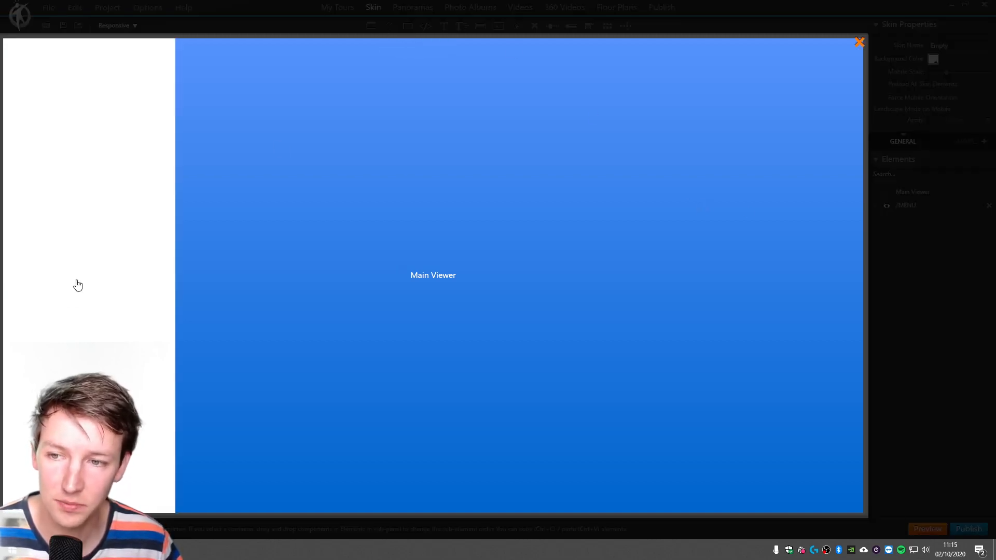
{"action": "left_click", "coordinate": [72, 257]}
{"action": "left_click_drag", "start_coordinate": [71, 257], "coordinate": [3, 152]}
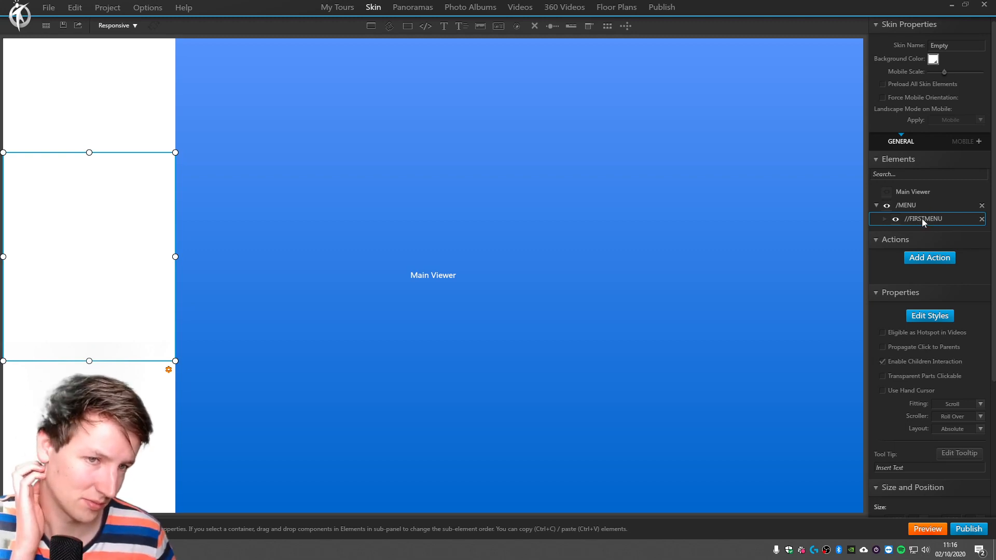
{"action": "key", "text": "Left"}
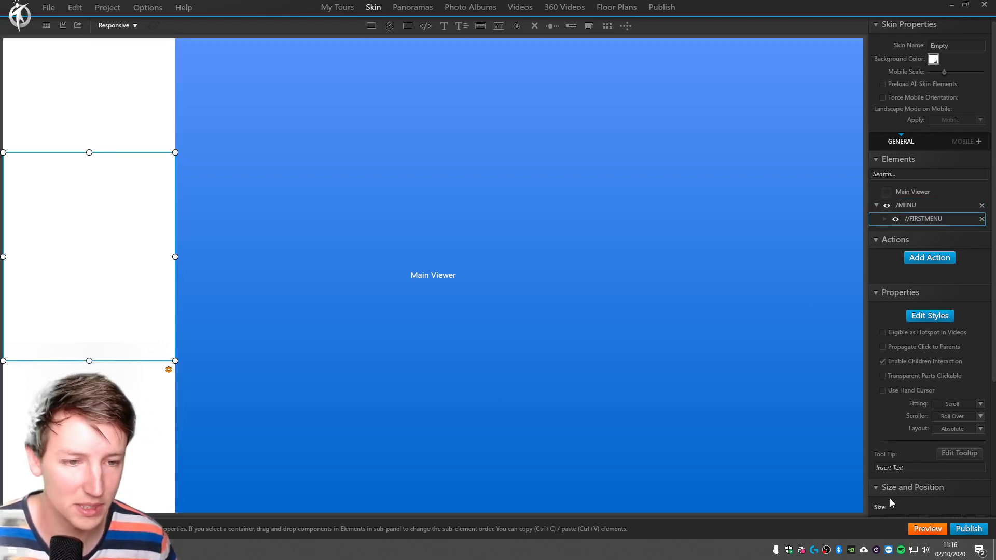
Set the height of the //FIRSTMENU container to 50%.
{"action": "scroll", "coordinate": [891, 503], "scroll_direction": "down", "scroll_amount": 5}
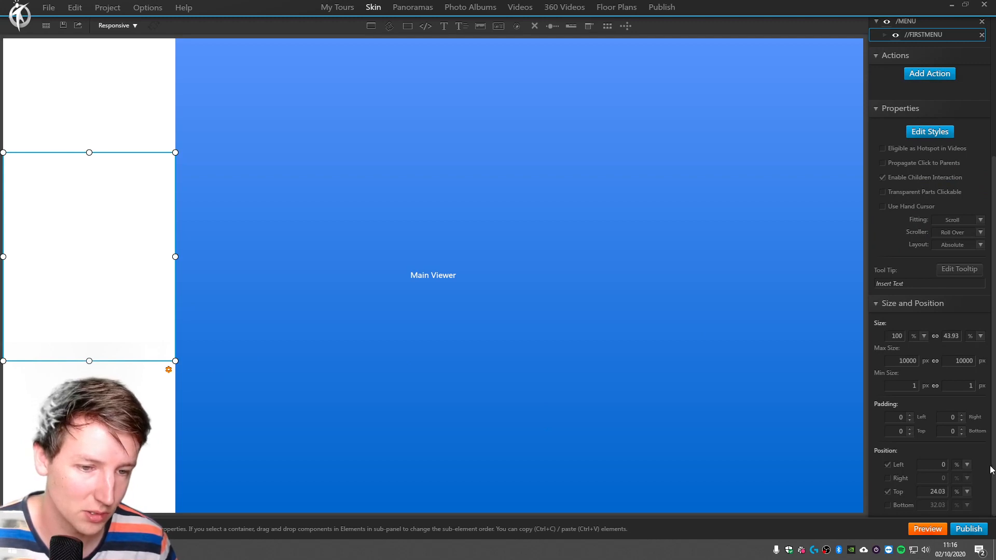
{"action": "double_click", "coordinate": [946, 336]}
{"action": "type", "text": "50"}
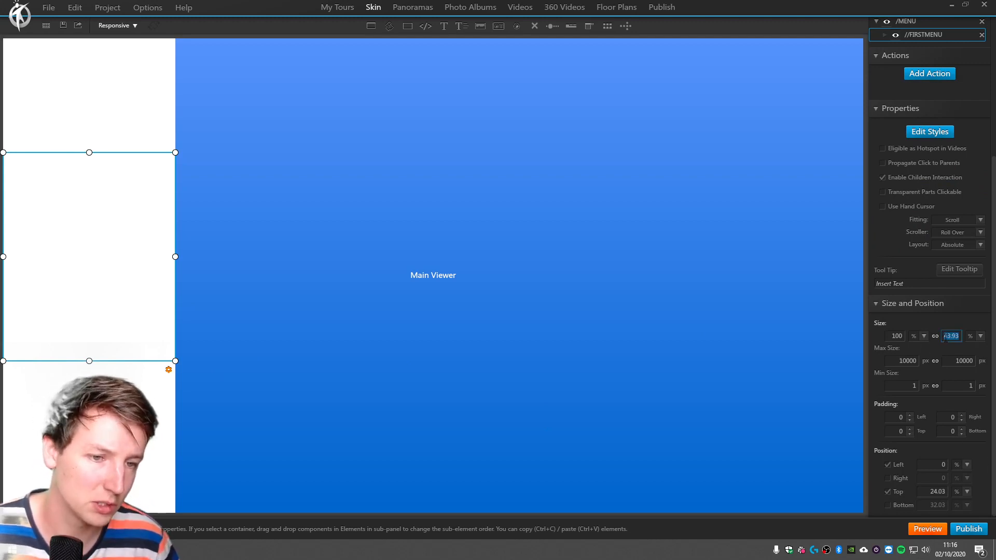
{"action": "key", "text": "Tab"}
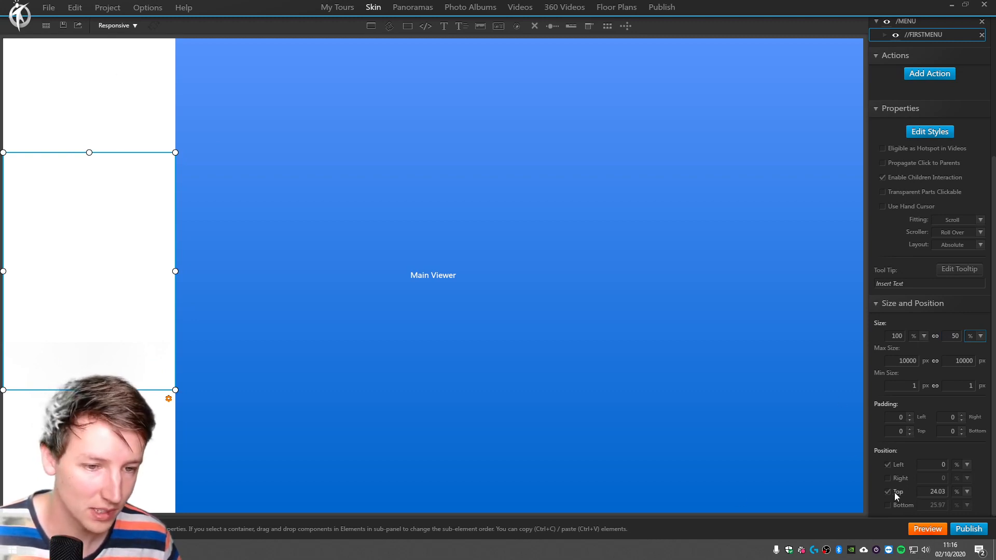
Move the //FIRSTMENU container up to the top of /MENU with a top offset of 0%.
{"action": "left_click_drag", "start_coordinate": [115, 152], "coordinate": [78, 43]}
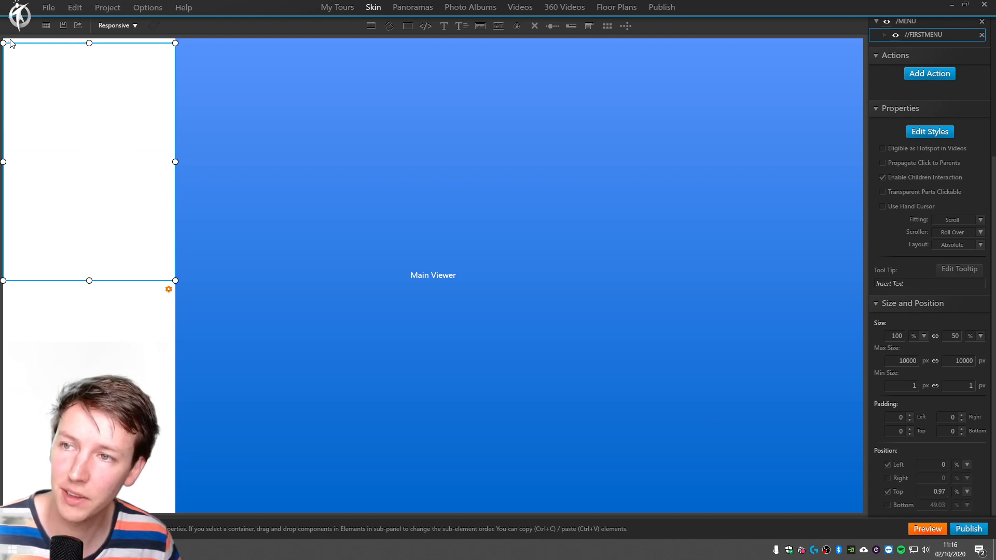
{"action": "double_click", "coordinate": [939, 492]}
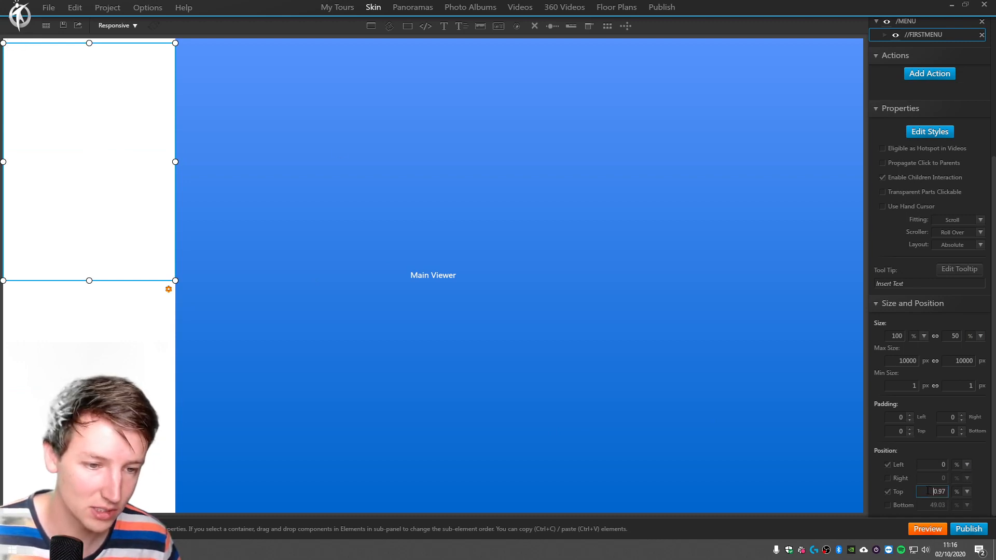
{"action": "type", "text": "0"}
{"action": "key", "text": "Tab"}
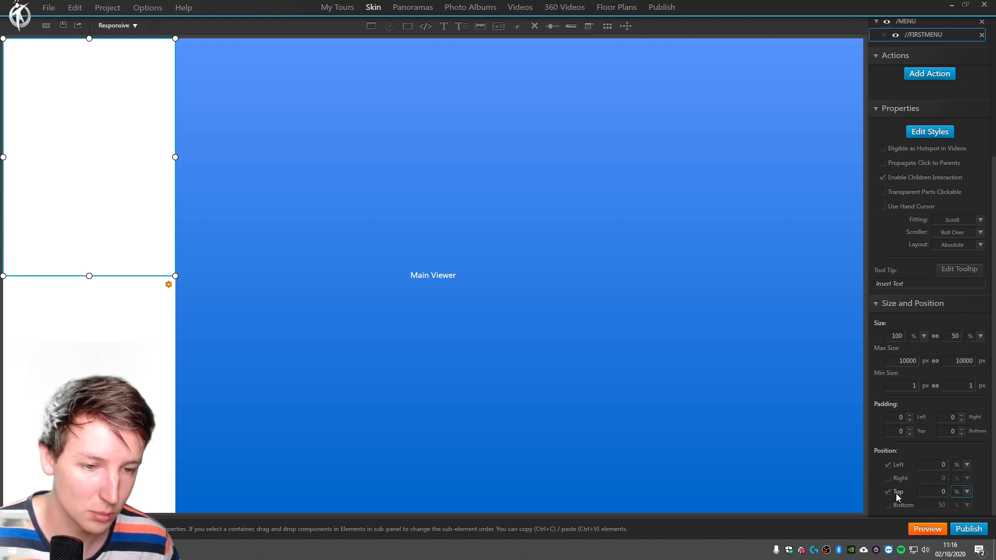
Anchor the //FIRSTMENU container to the bottom as well, with a bottom offset of 0%.
{"action": "left_click", "coordinate": [896, 506]}
{"action": "double_click", "coordinate": [937, 505]}
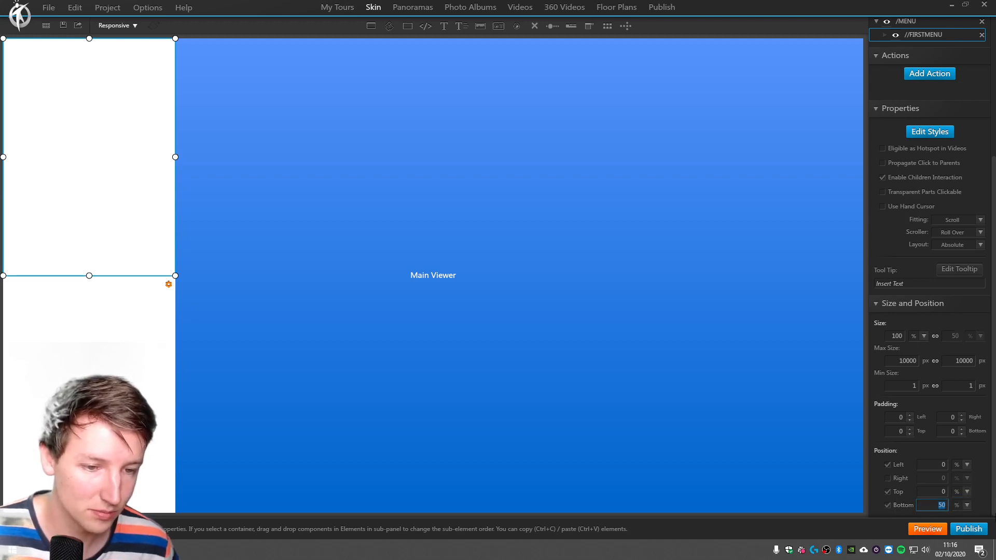
{"action": "type", "text": "0"}
{"action": "key", "text": "Return"}
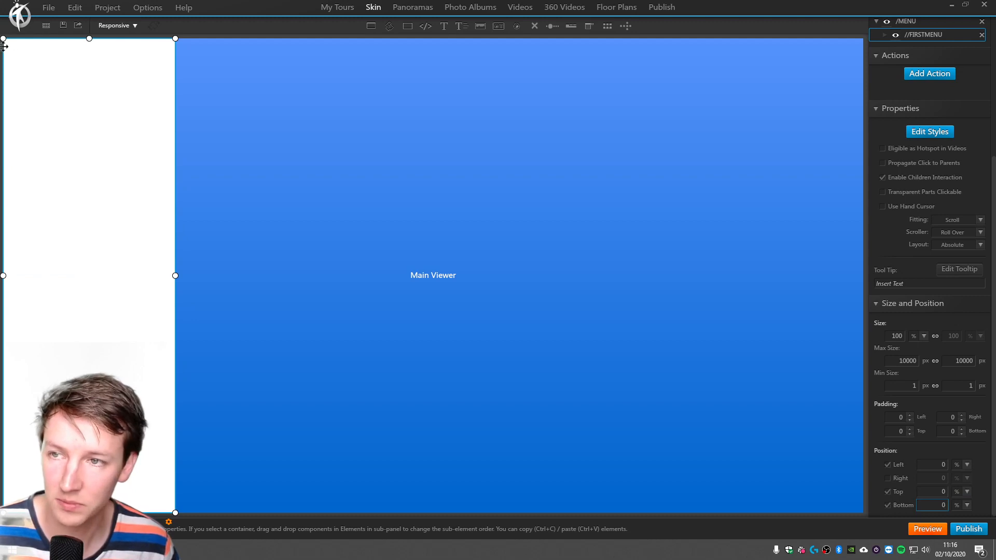
{"action": "scroll", "coordinate": [929, 130], "scroll_direction": "up", "scroll_amount": 3}
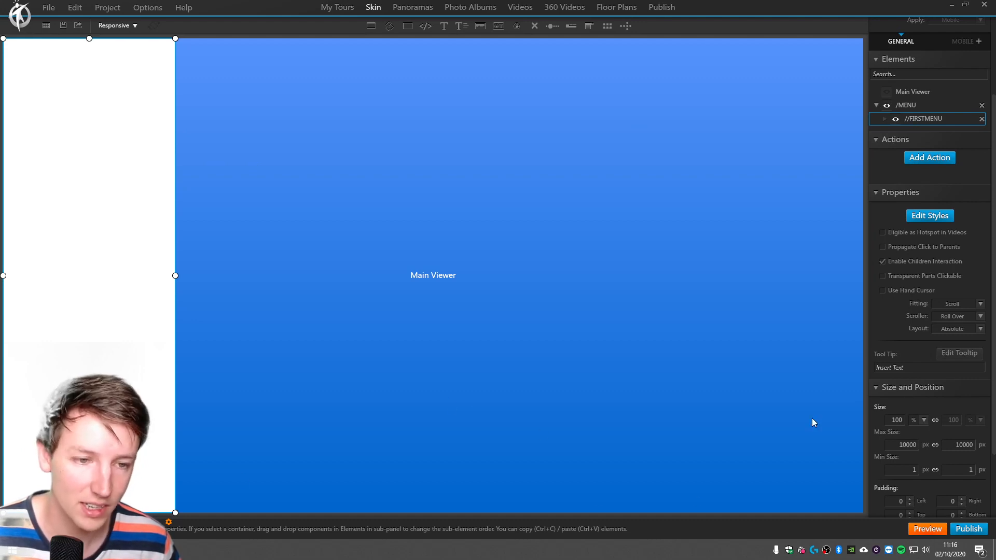
{"action": "scroll", "coordinate": [929, 260], "scroll_direction": "down", "scroll_amount": 3}
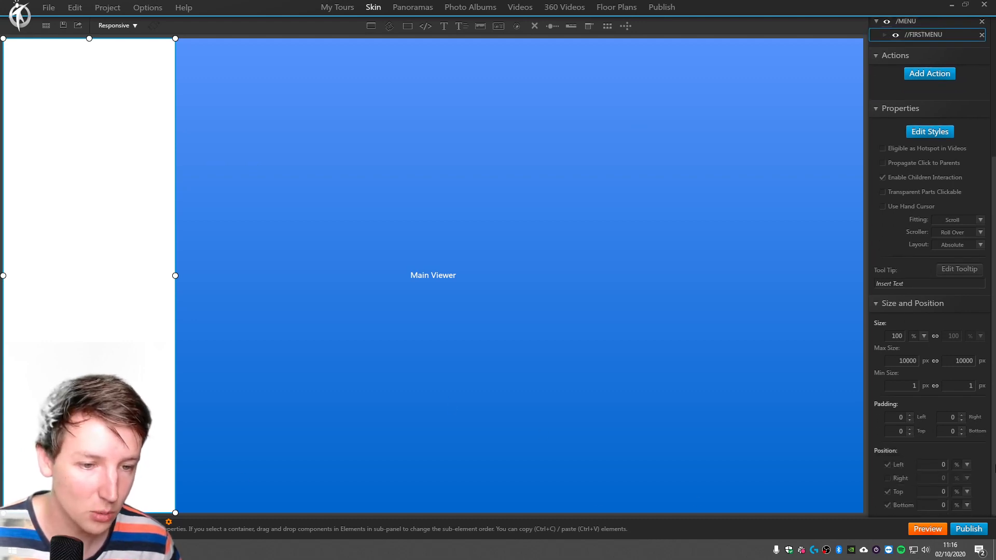
Release the bottom anchor of the //FIRSTMENU container and set its height to 90%.
{"action": "left_click", "coordinate": [898, 506]}
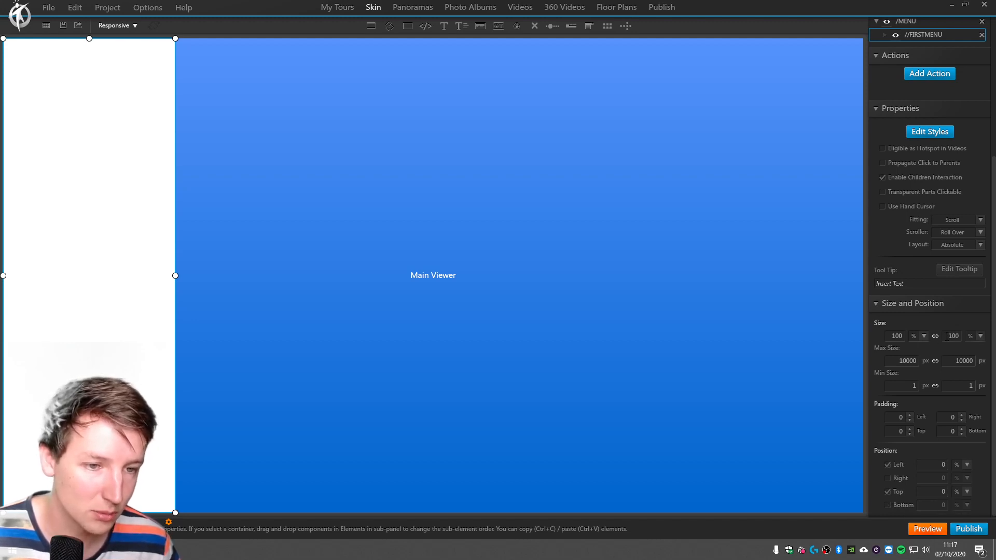
{"action": "left_click_drag", "start_coordinate": [948, 337], "coordinate": [980, 338]}
{"action": "type", "text": "90"}
{"action": "key", "text": "Tab"}
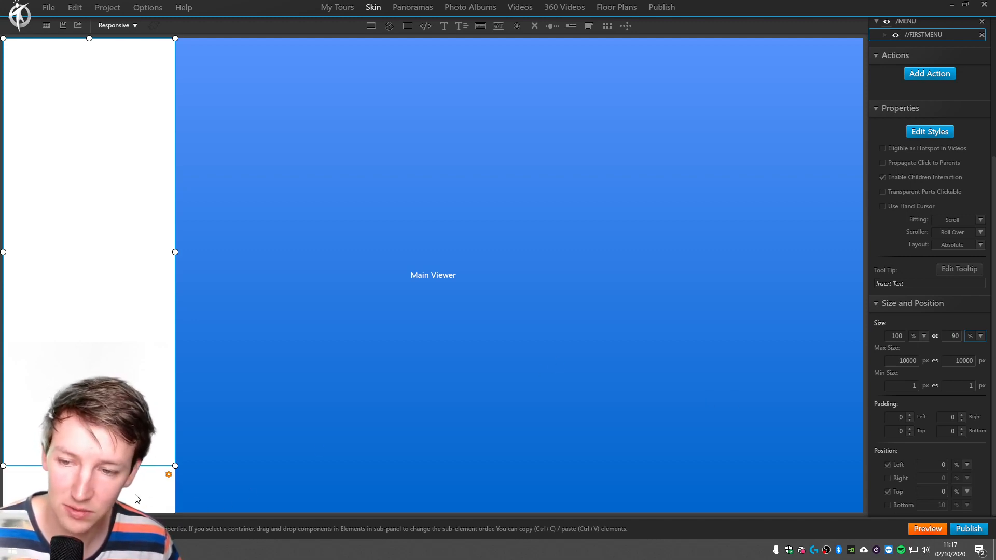
{"action": "left_click", "coordinate": [136, 498]}
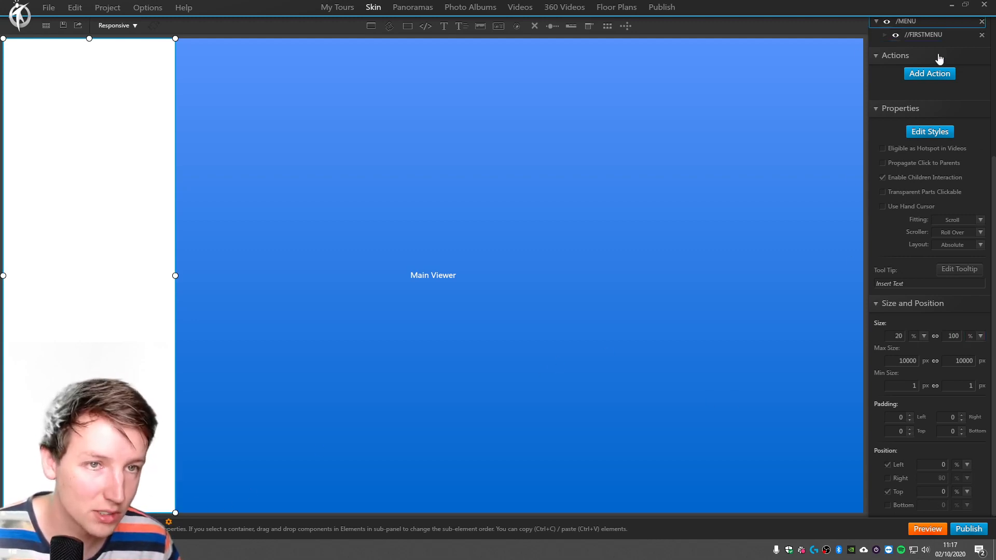
Enable the bottom anchor of the //FIRSTMENU container again with an offset of 0%.
{"action": "left_click", "coordinate": [929, 35]}
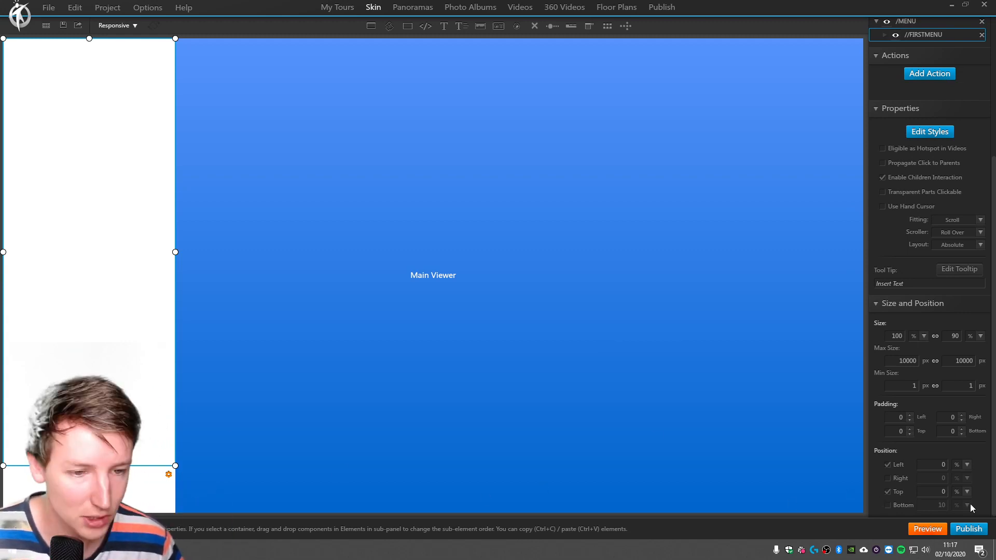
{"action": "left_click", "coordinate": [888, 506]}
{"action": "left_click_drag", "start_coordinate": [928, 506], "coordinate": [995, 491]}
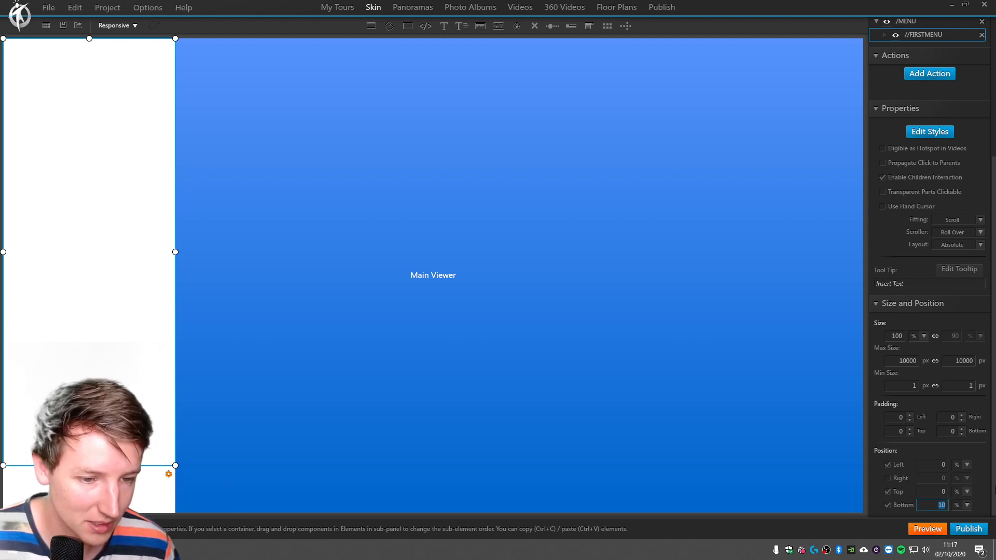
{"action": "type", "text": "0"}
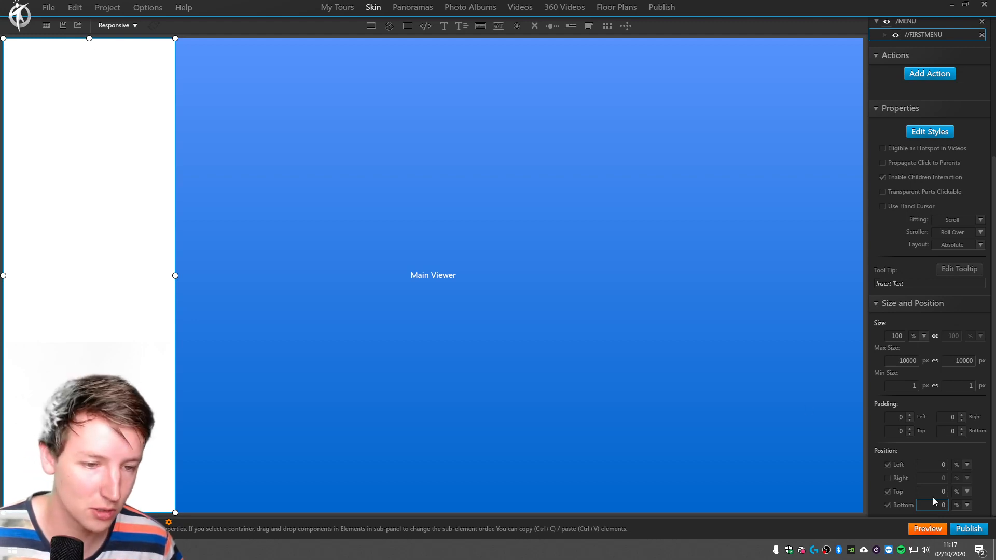
Set both the top and bottom offsets of the //FIRSTMENU container to 20%.
{"action": "left_click_drag", "start_coordinate": [932, 493], "coordinate": [995, 488]}
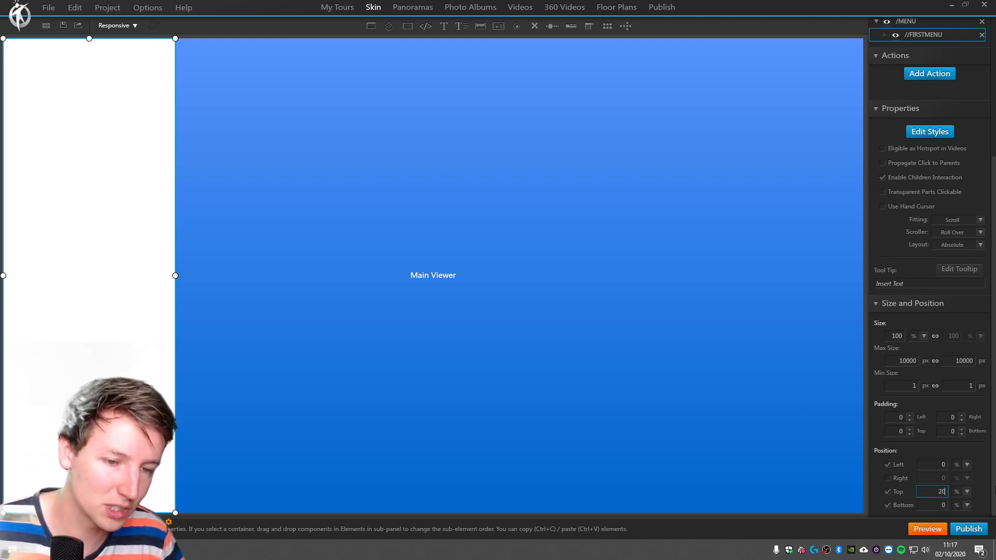
{"action": "type", "text": "20"}
{"action": "key", "text": "Tab"}
{"action": "key", "text": "Tab"}
{"action": "type", "text": "20"}
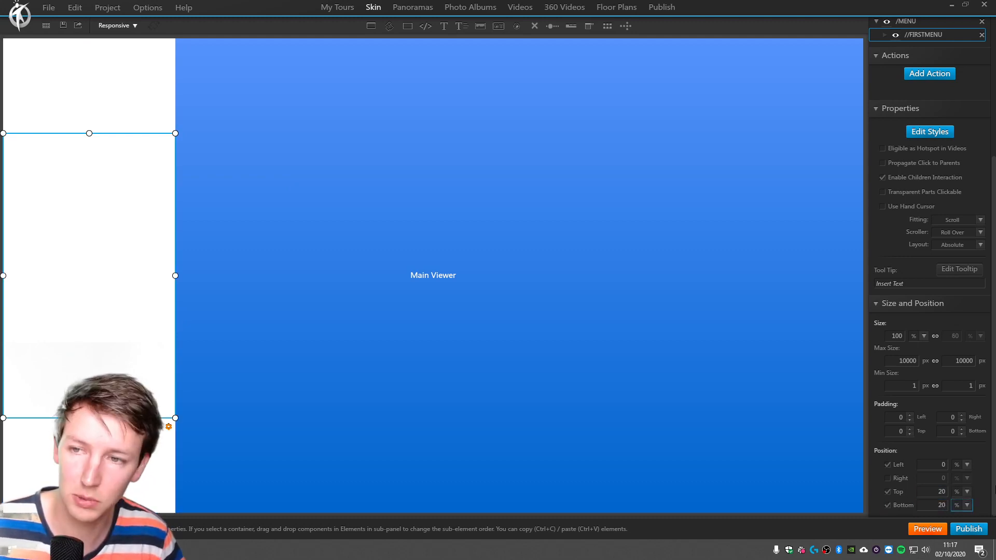
{"action": "key", "text": "Tab"}
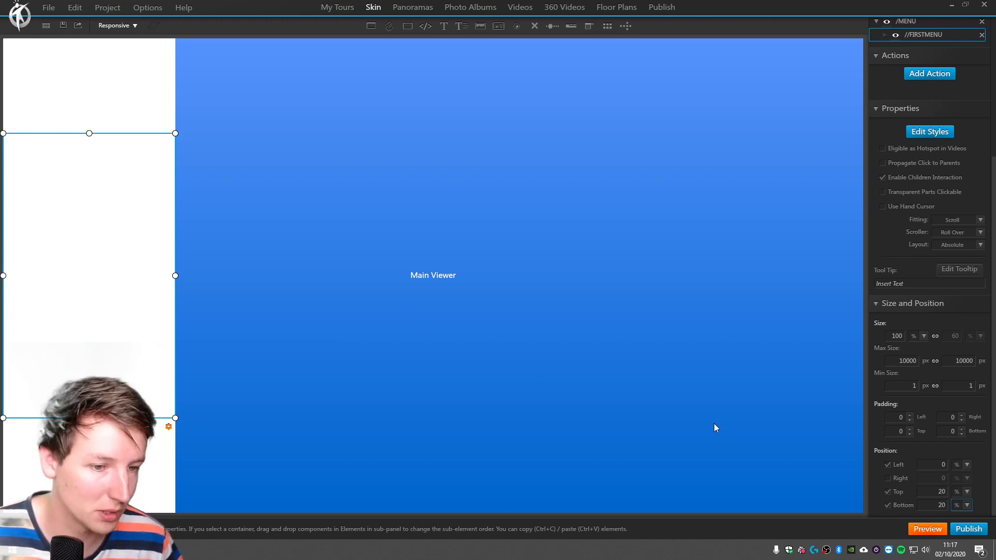
After checking the menu outline in Google Docs, place the "-btn about-me" library button inside the //FIRSTMENU container.
{"action": "scroll", "coordinate": [929, 311], "scroll_direction": "up", "scroll_amount": 5}
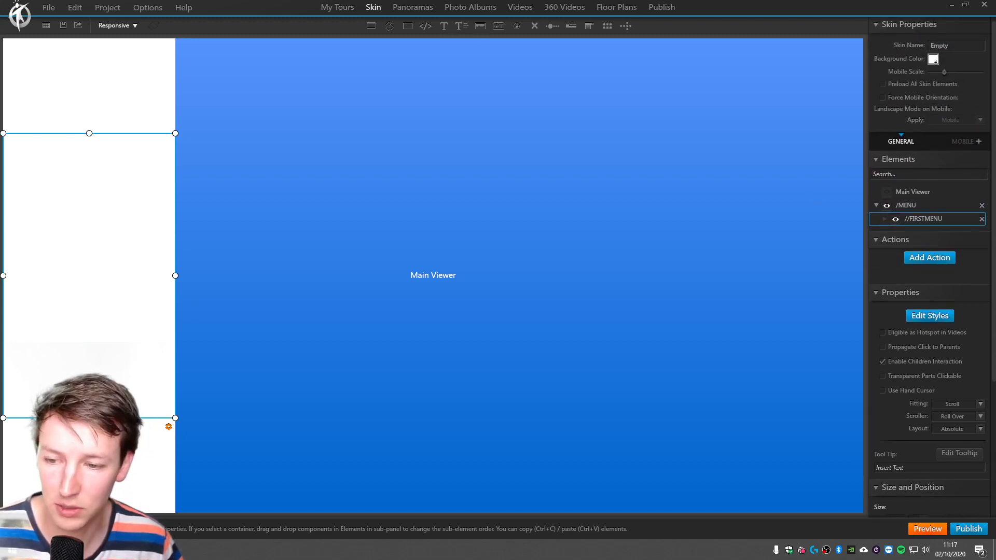
{"action": "key", "text": "alt+Tab"}
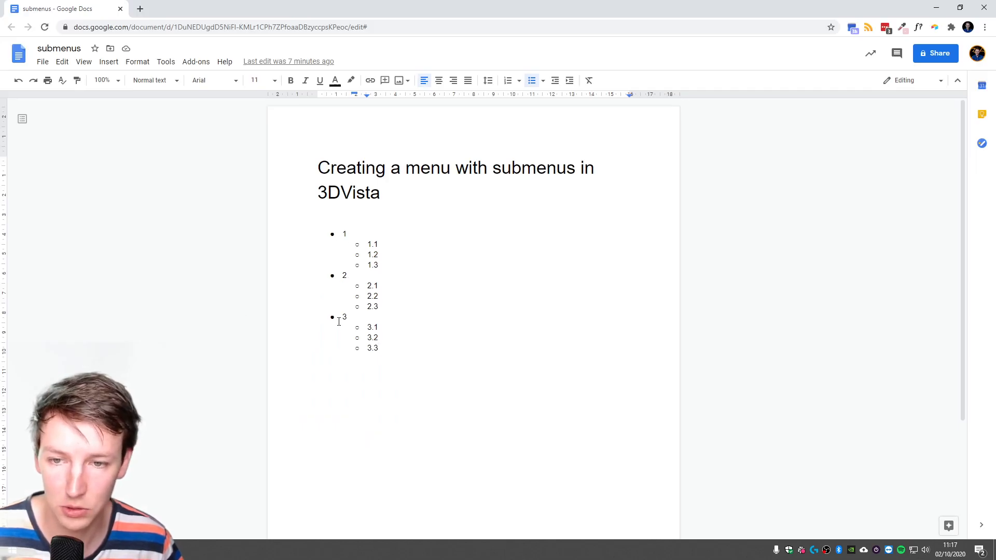
{"action": "key", "text": "alt+Tab"}
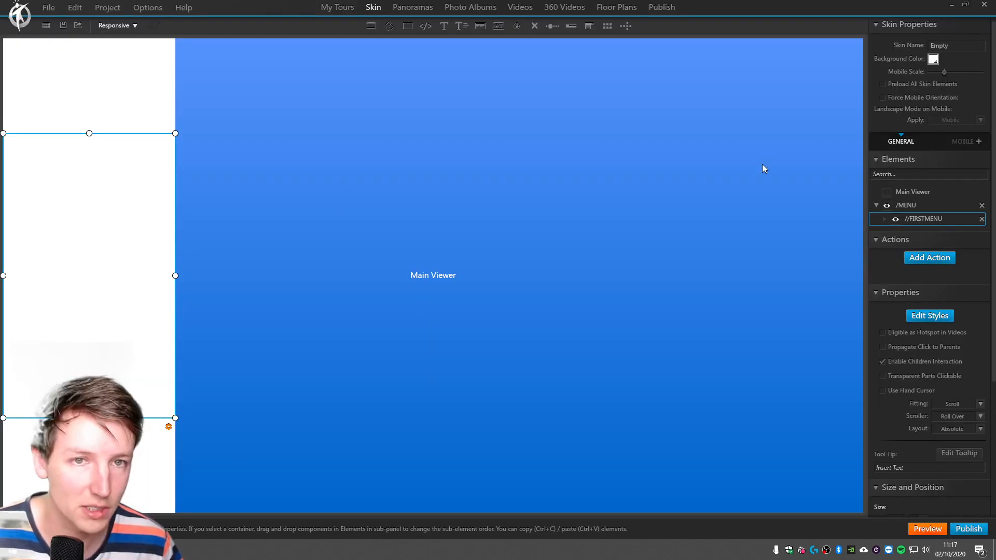
{"action": "left_click", "coordinate": [499, 26]}
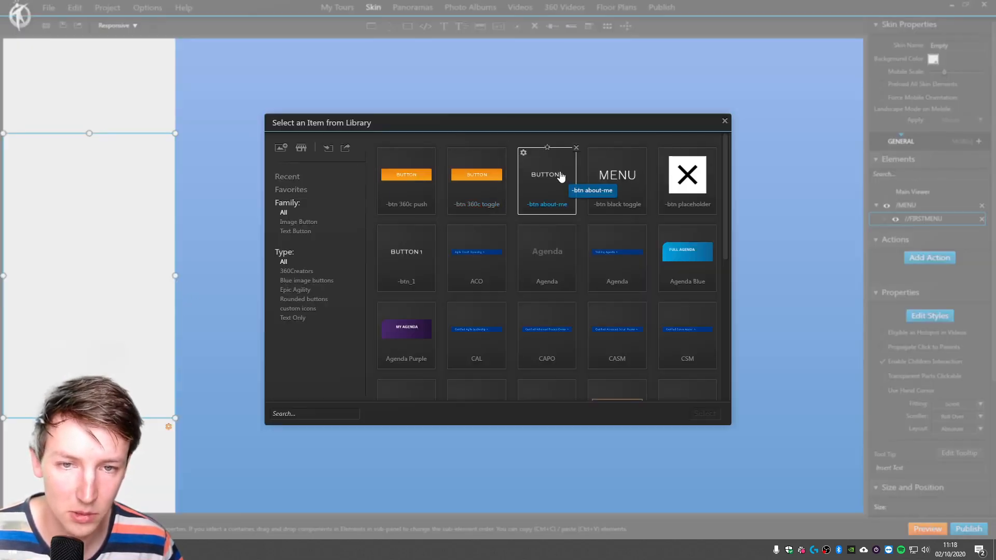
{"action": "left_click", "coordinate": [525, 181]}
{"action": "left_click", "coordinate": [703, 413]}
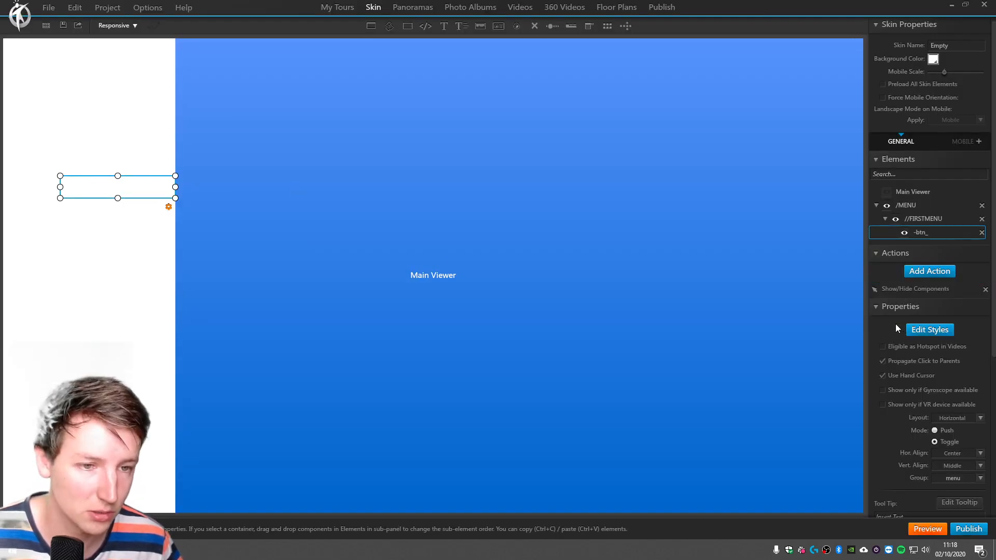
Change the button's font color in the Normal state to black.
{"action": "left_click", "coordinate": [934, 331]}
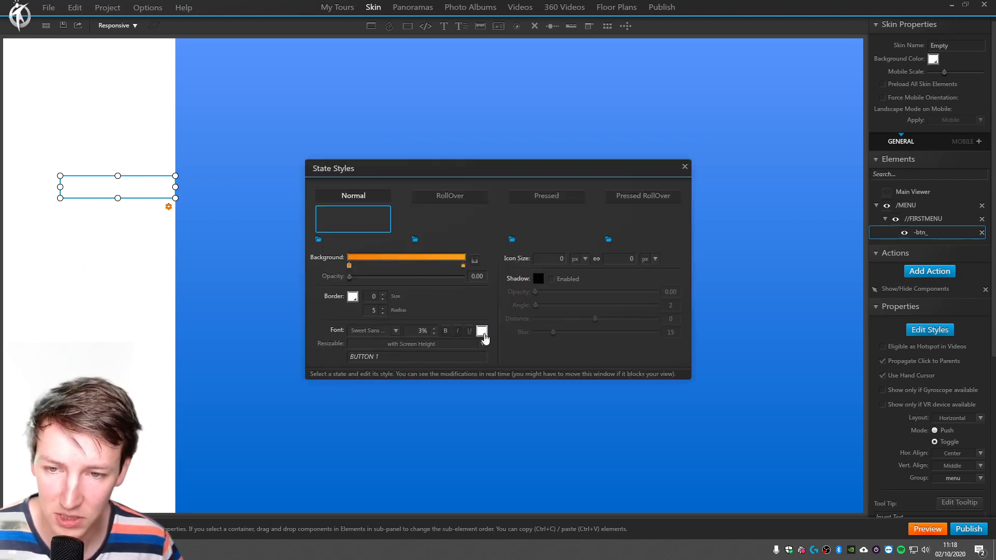
{"action": "left_click", "coordinate": [482, 331]}
{"action": "left_click", "coordinate": [482, 359]}
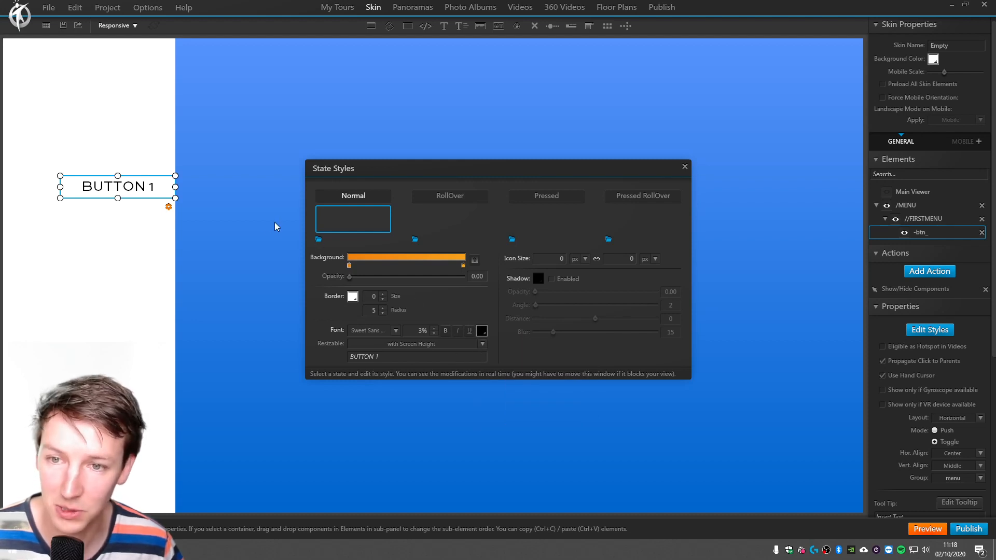
Set the button's font color to black in the RollOver, Pressed and Pressed RollOver states.
{"action": "left_click", "coordinate": [471, 197]}
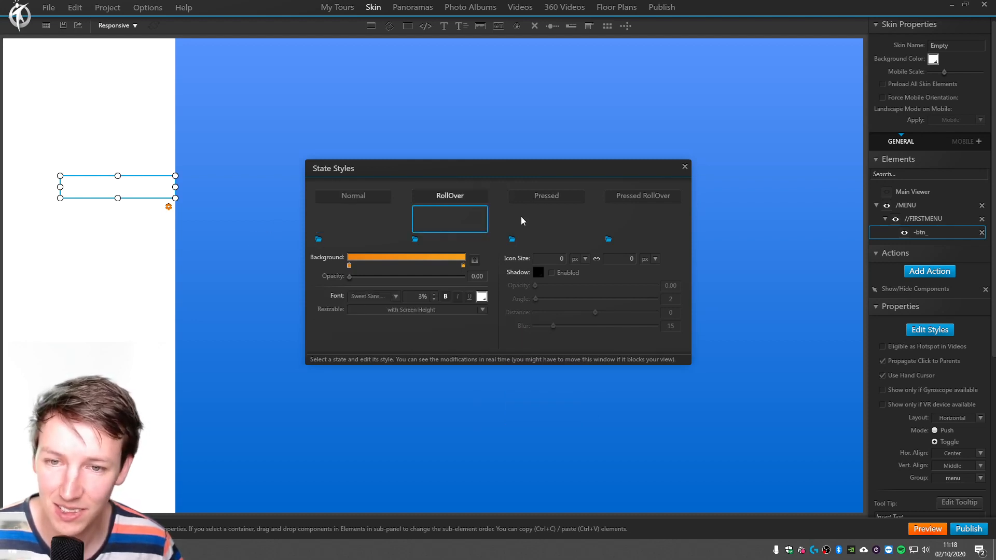
{"action": "left_click", "coordinate": [482, 296]}
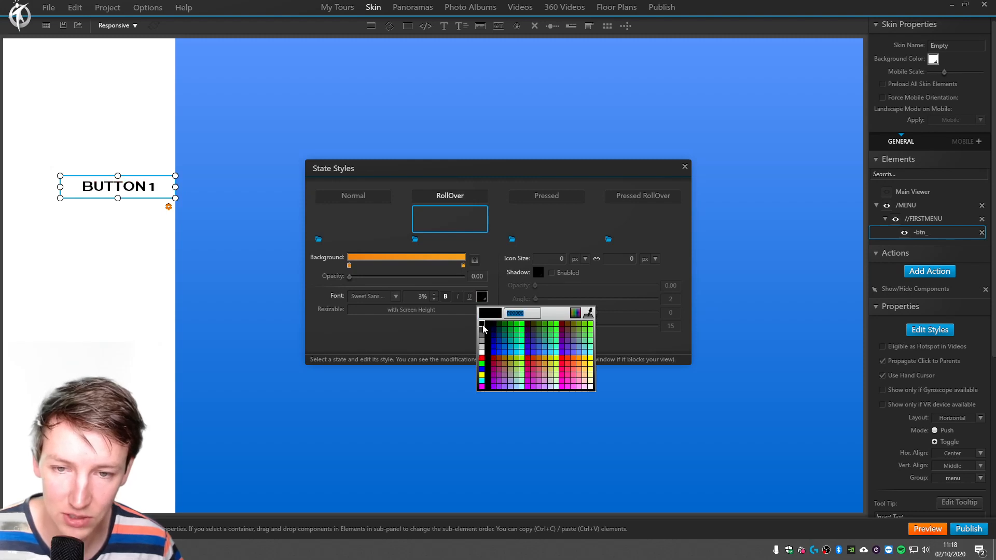
{"action": "left_click", "coordinate": [482, 325]}
{"action": "left_click", "coordinate": [541, 196]}
{"action": "left_click", "coordinate": [482, 296]}
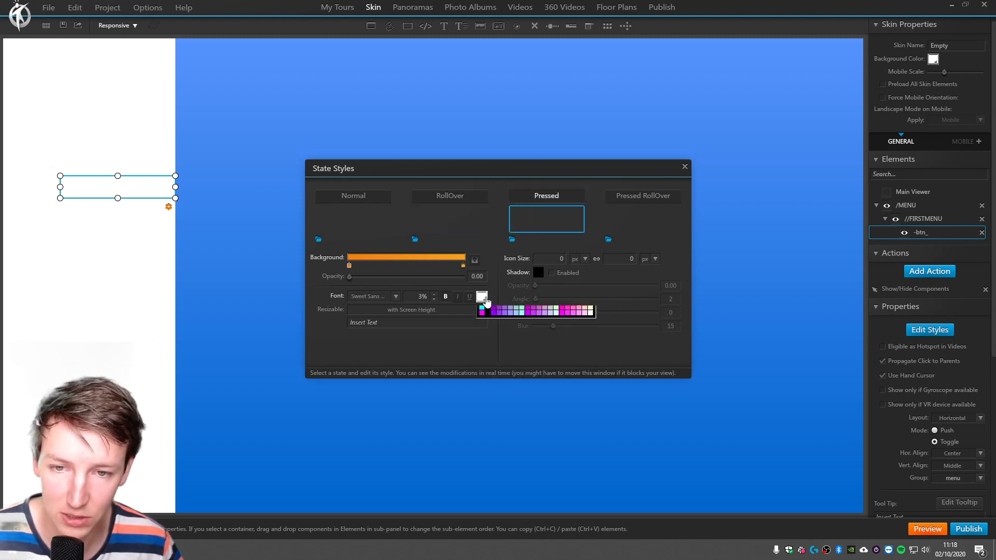
{"action": "left_click", "coordinate": [483, 330]}
{"action": "left_click", "coordinate": [625, 196]}
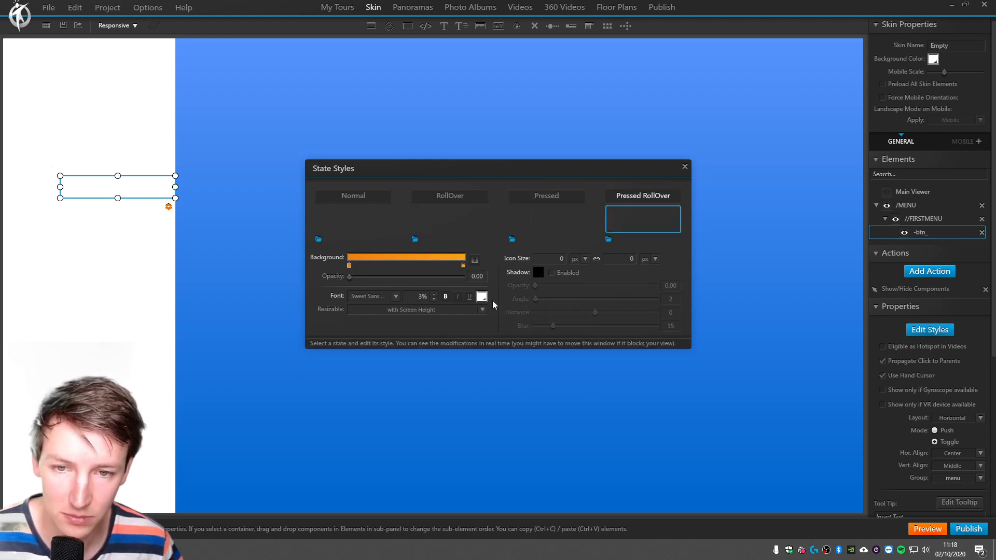
{"action": "left_click", "coordinate": [482, 296]}
{"action": "left_click", "coordinate": [482, 326]}
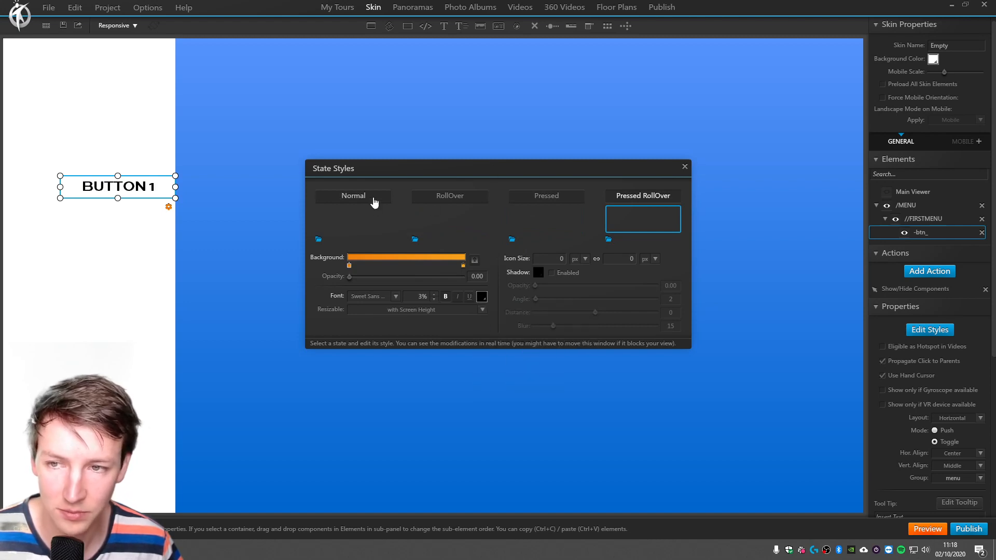
{"action": "left_click", "coordinate": [375, 203]}
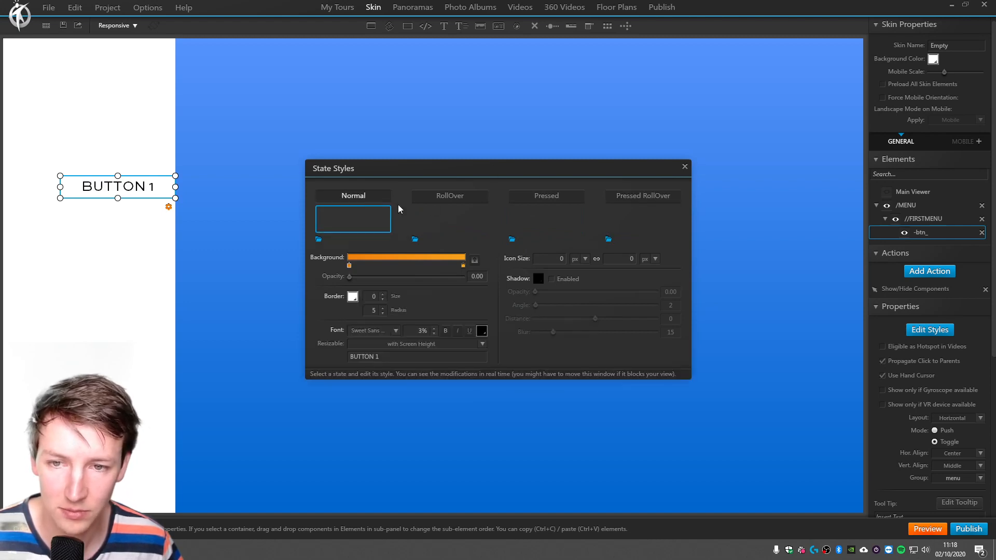
{"action": "left_click", "coordinate": [686, 167]}
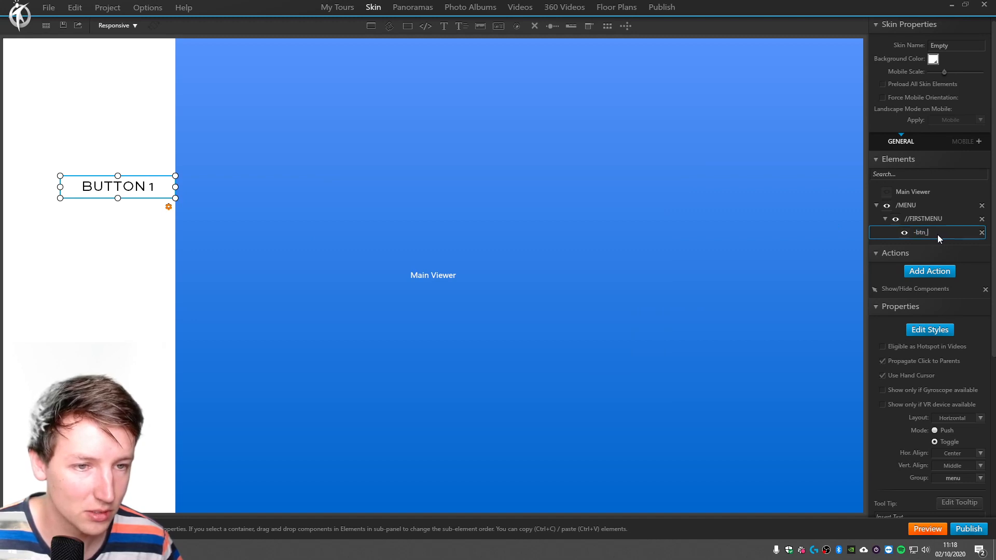
Rename the button as -btn_1 and paste two copies of it inside the //FIRSTMENU container.
{"action": "type", "text": "1"}
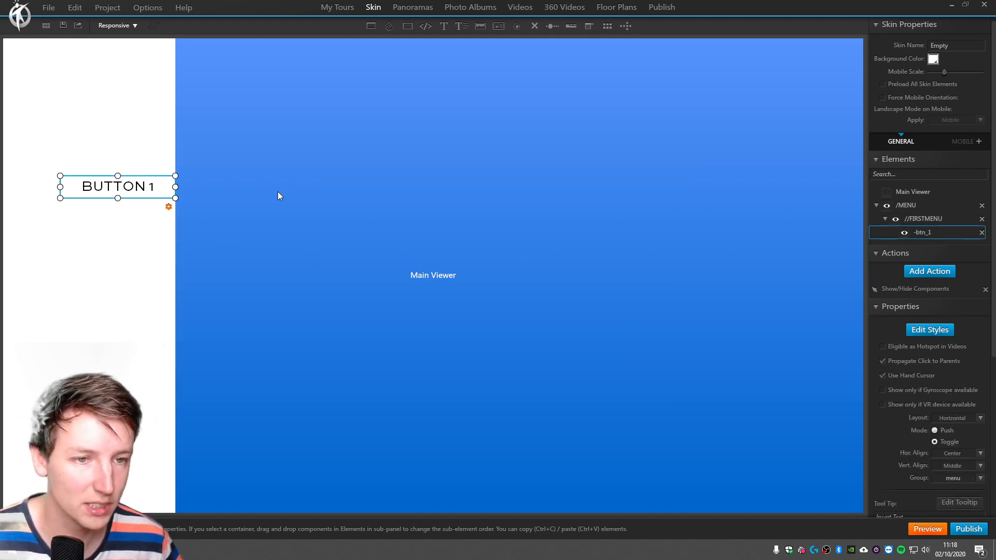
{"action": "key", "text": "ctrl+v"}
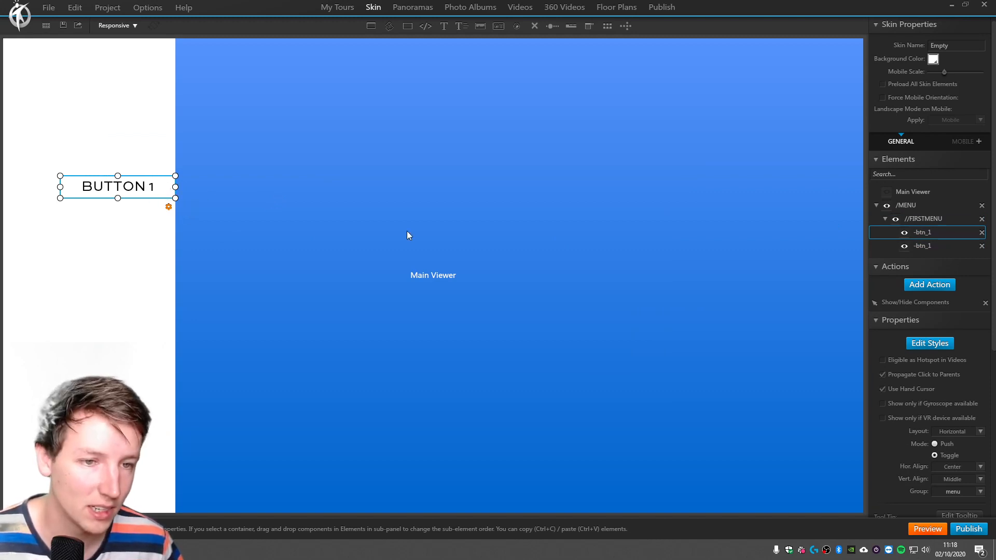
{"action": "key", "text": "ctrl+v"}
Rename the two copied buttons in the //FIRSTMENU container as -btn_2 and -btn_3.
{"action": "left_click", "coordinate": [945, 247]}
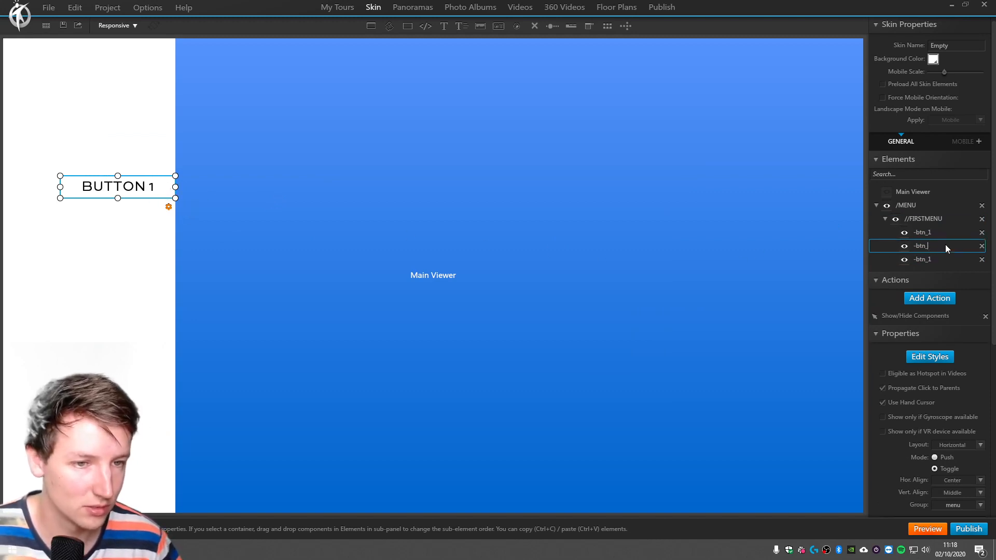
{"action": "double_click", "coordinate": [936, 259]}
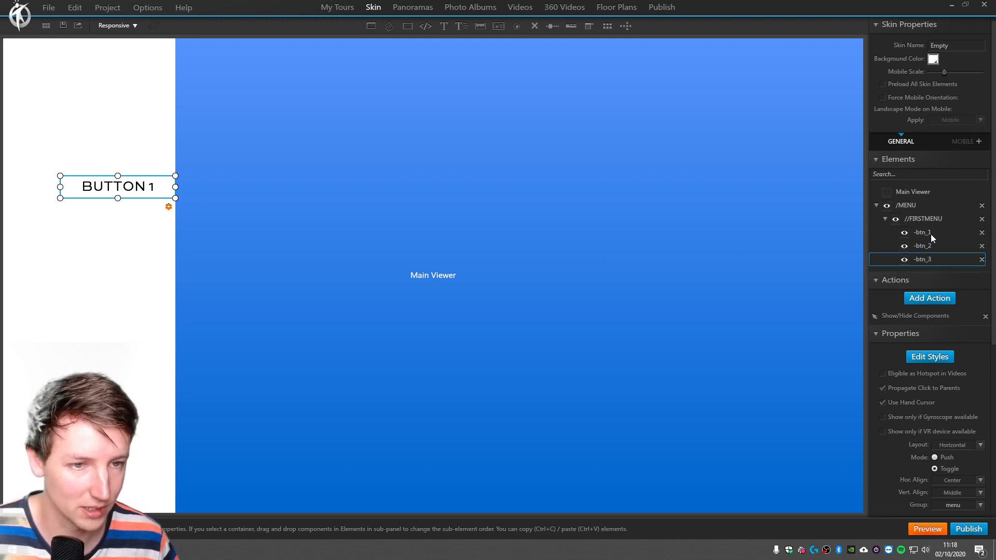
{"action": "left_click", "coordinate": [931, 234]}
{"action": "left_click", "coordinate": [933, 244]}
{"action": "left_click", "coordinate": [932, 259]}
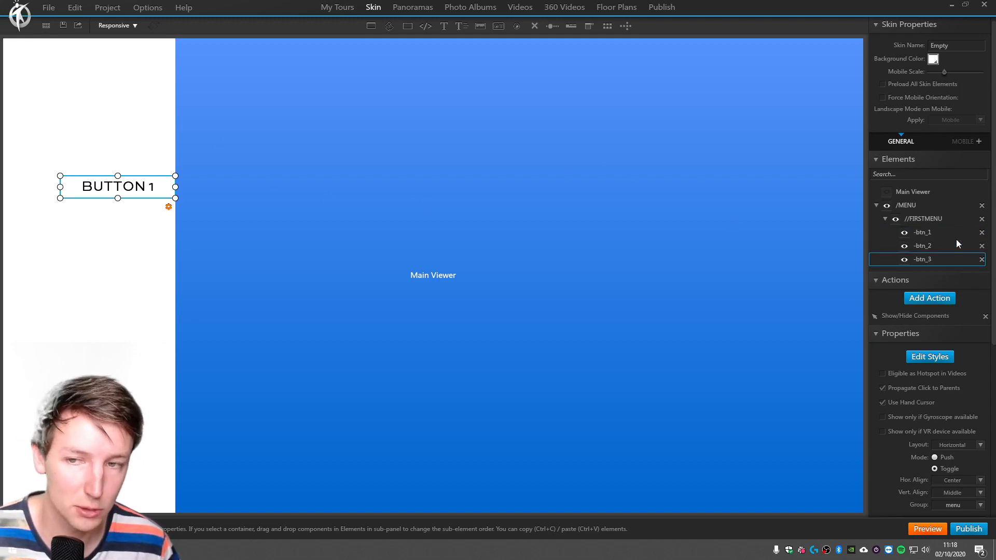
Spread the three overlapping buttons apart freehand inside the //FIRSTMENU container.
{"action": "mouse_move", "coordinate": [107, 180]}
{"action": "left_mouse_down"}
{"action": "mouse_move", "coordinate": [92, 210]}
{"action": "mouse_move", "coordinate": [107, 166]}
{"action": "left_mouse_up"}
{"action": "left_click", "coordinate": [122, 186]}
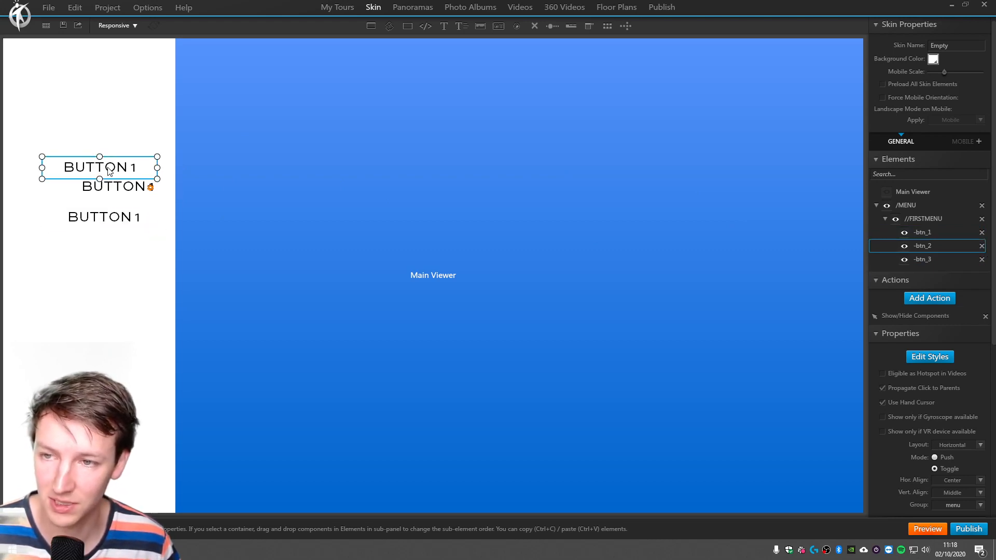
{"action": "left_click", "coordinate": [112, 186]}
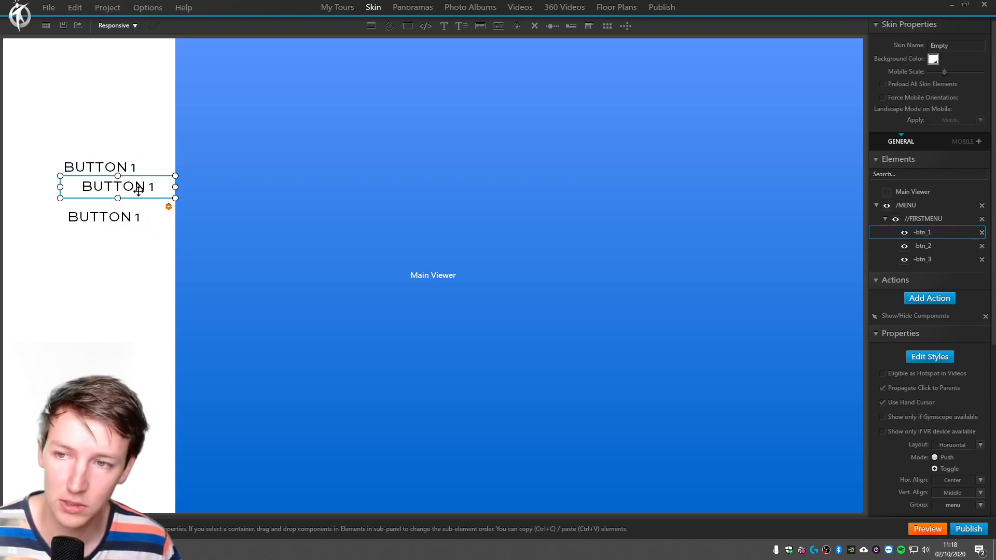
{"action": "left_click_drag", "start_coordinate": [124, 185], "coordinate": [94, 147]}
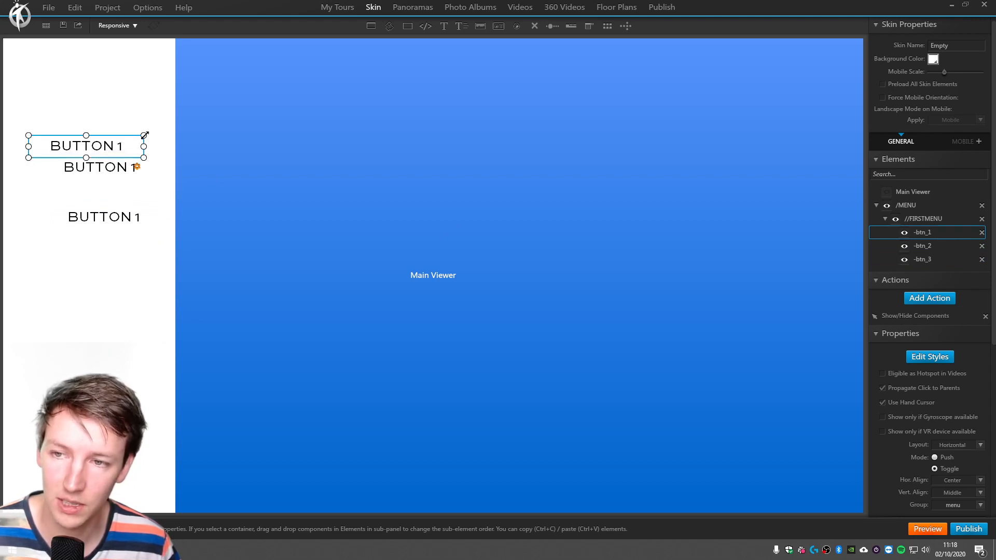
{"action": "left_click", "coordinate": [106, 264]}
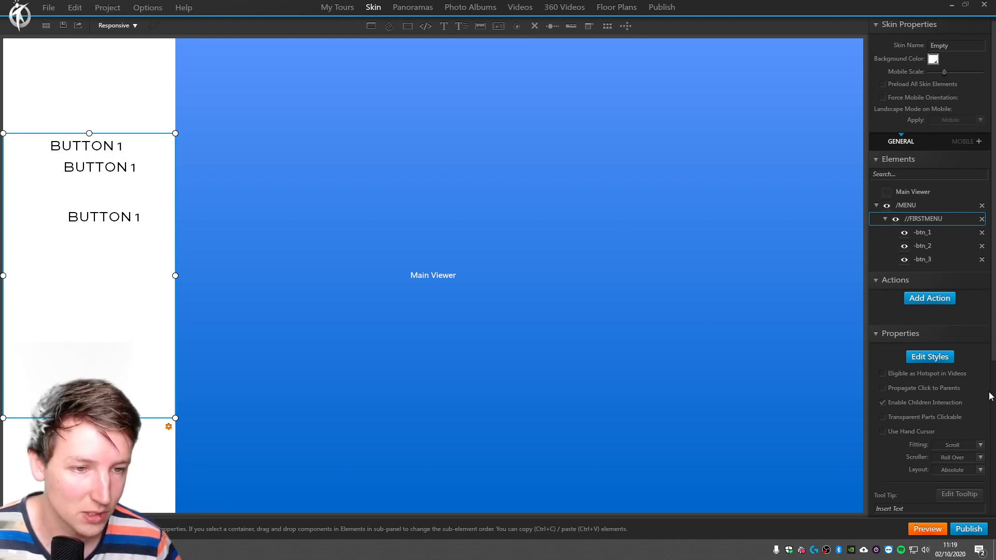
{"action": "left_click_drag", "start_coordinate": [994, 309], "coordinate": [994, 326]}
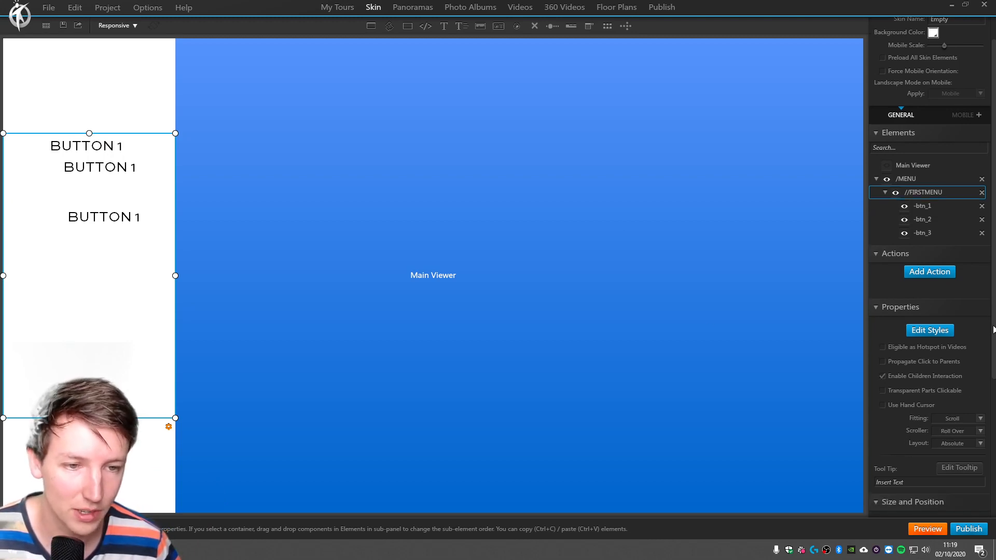
{"action": "left_click", "coordinate": [940, 212]}
{"action": "left_click_drag", "start_coordinate": [93, 217], "coordinate": [78, 309]}
{"action": "left_click_drag", "start_coordinate": [96, 158], "coordinate": [96, 205]}
Set the layout of the //FIRSTMENU container to Vertical.
{"action": "left_click", "coordinate": [163, 234]}
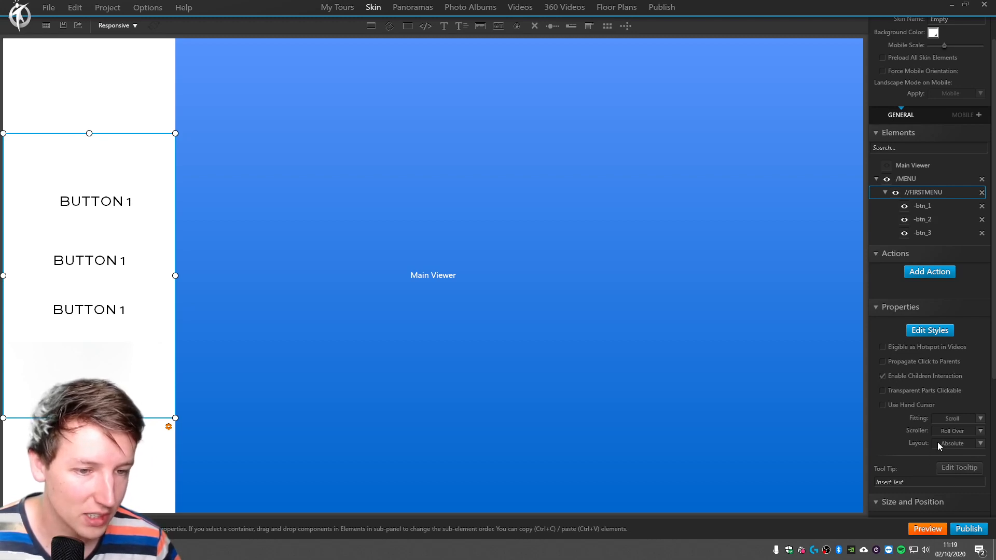
{"action": "left_click", "coordinate": [961, 446]}
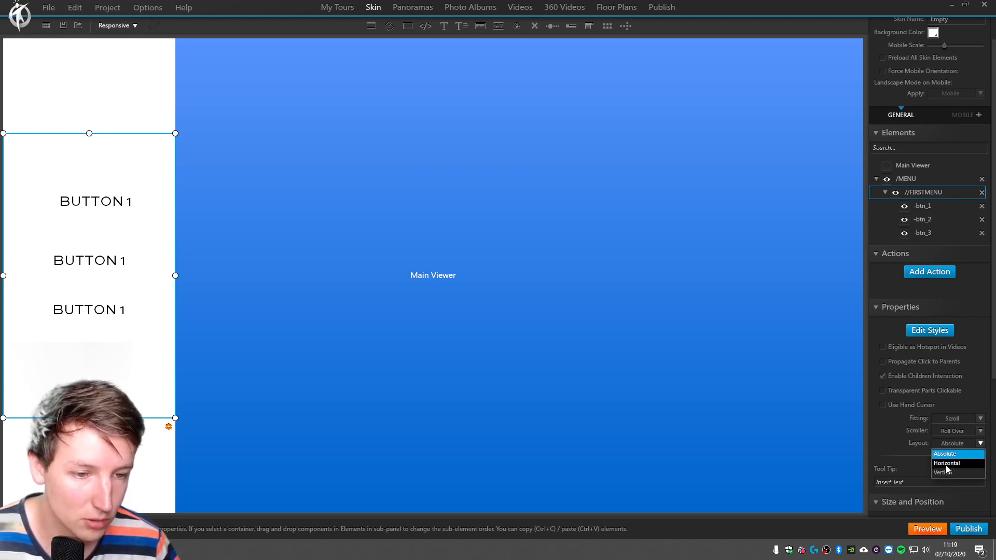
{"action": "left_click", "coordinate": [945, 473]}
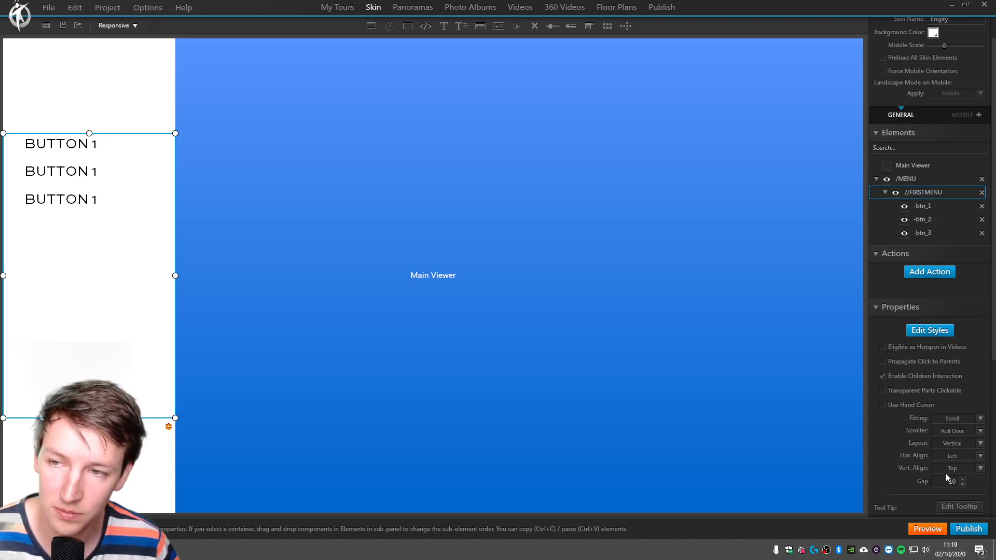
Paste four extra copies of -btn_3 into the //FIRSTMENU container.
{"action": "left_click", "coordinate": [51, 199]}
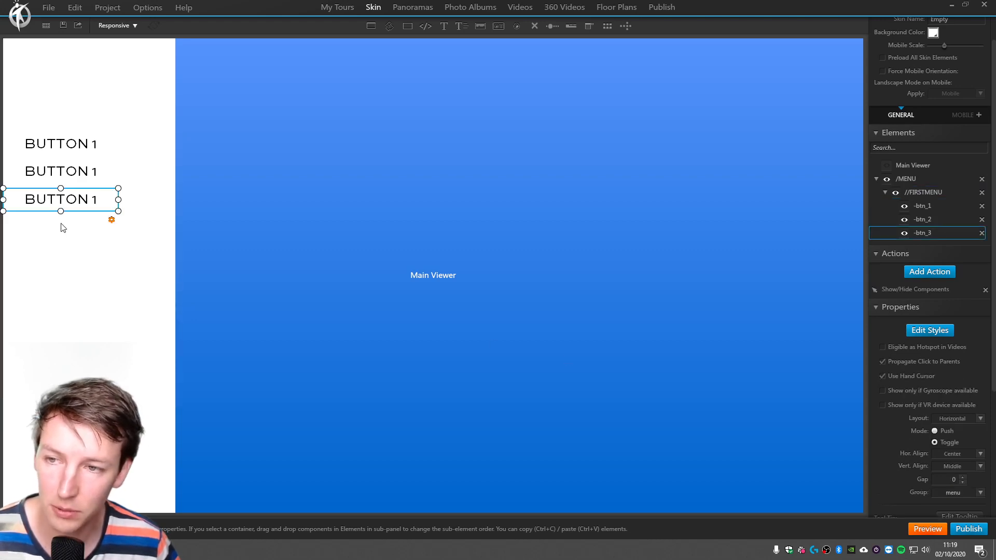
{"action": "key", "text": "ctrl+c"}
{"action": "key", "text": "ctrl+v"}
{"action": "key", "text": "ctrl+v"}
{"action": "key", "text": "ctrl+v"}
{"action": "key", "text": "ctrl+v"}
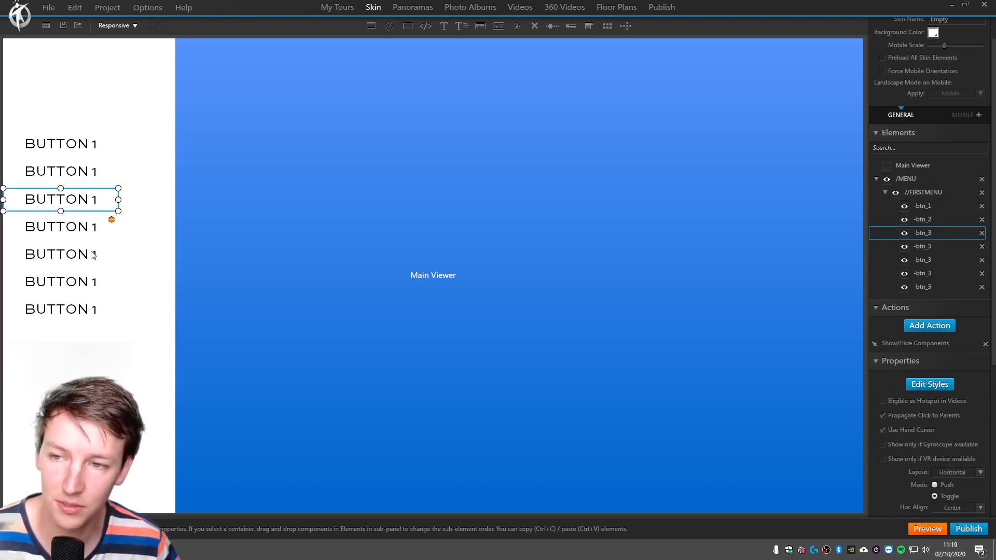
Undo the pasting of the extra -btn_3 copies and select the //FIRSTMENU container.
{"action": "key", "text": "ctrl+z"}
{"action": "key", "text": "ctrl+z"}
{"action": "key", "text": "ctrl+z"}
{"action": "key", "text": "ctrl+z"}
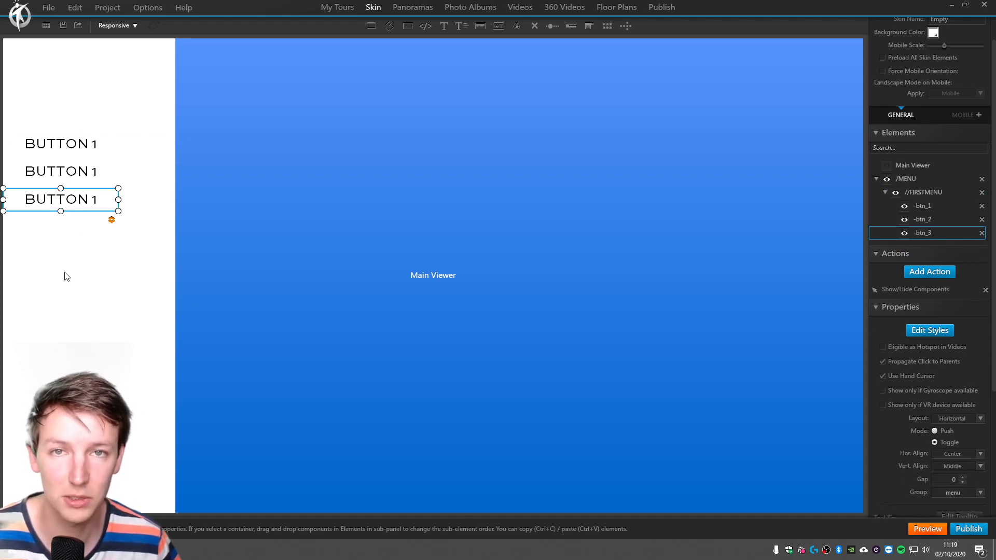
{"action": "left_click", "coordinate": [83, 250]}
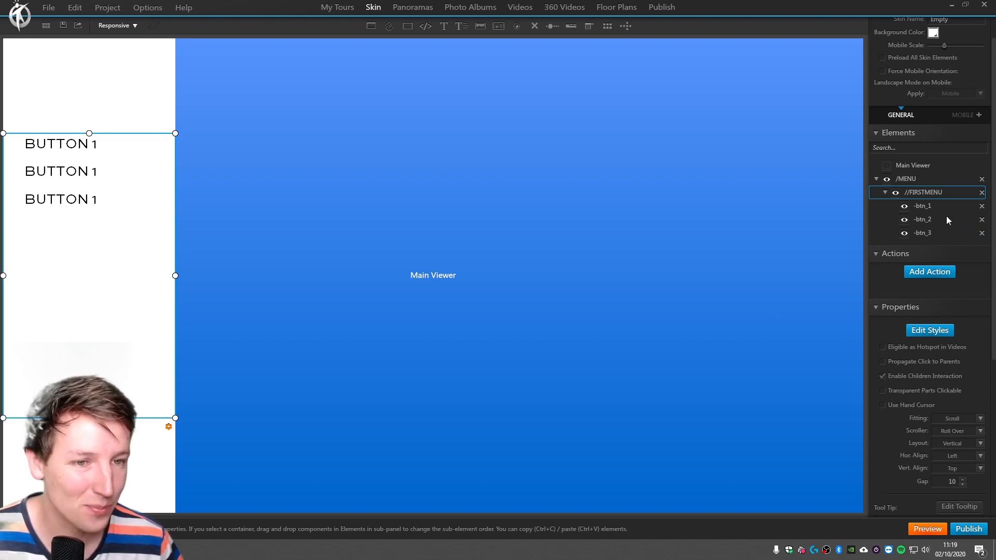
Change the Normal state text of -btn_2 to "BUTTON 2".
{"action": "left_click", "coordinate": [928, 223]}
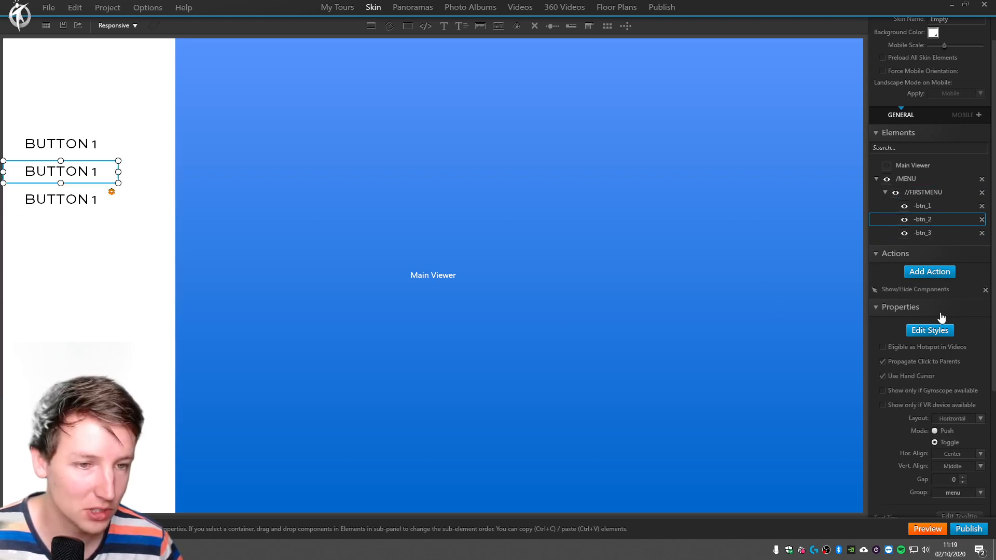
{"action": "left_click", "coordinate": [930, 330]}
{"action": "left_click", "coordinate": [418, 359]}
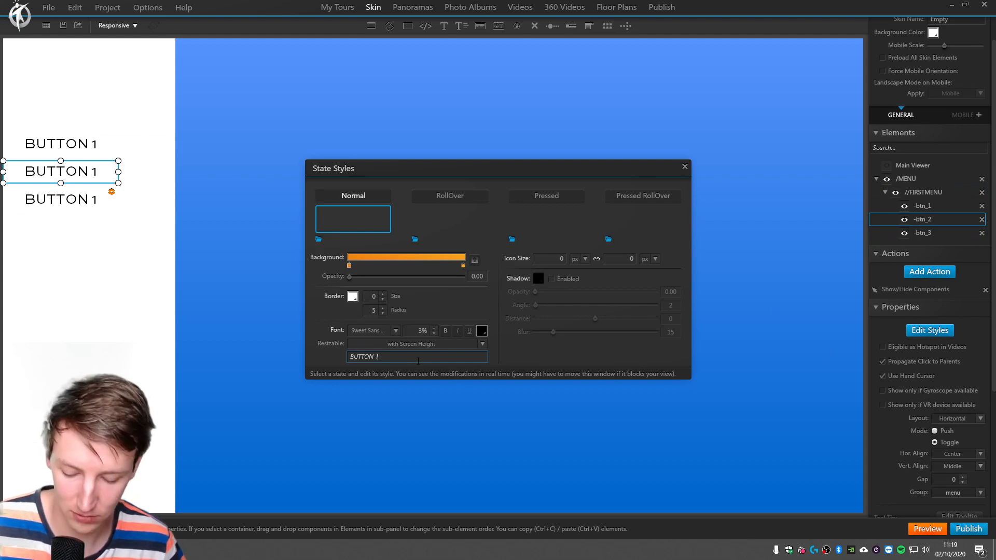
{"action": "key", "text": "BackSpace"}
{"action": "type", "text": "2"}
Change the Normal state text of -btn_3 to "BUTTON 3".
{"action": "left_click", "coordinate": [67, 203]}
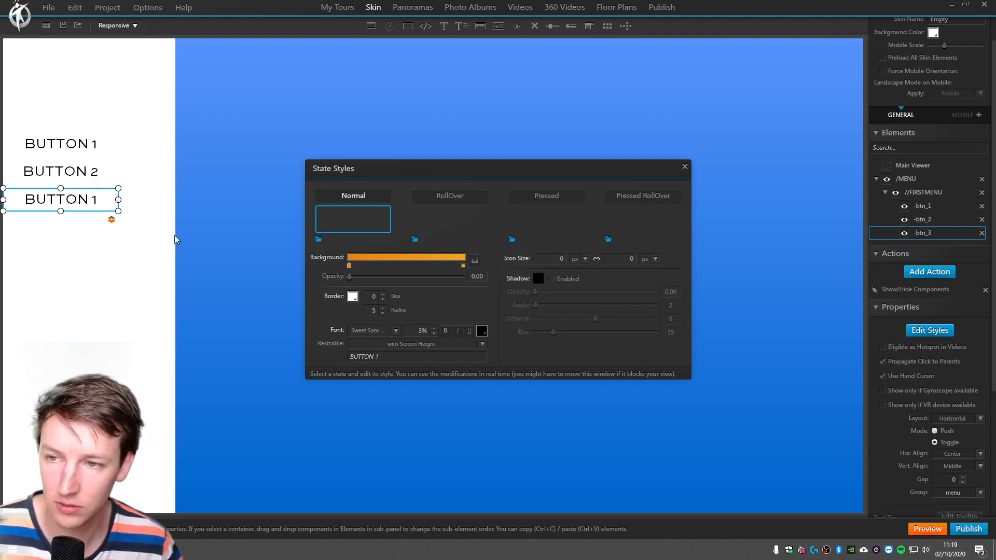
{"action": "left_click", "coordinate": [418, 357]}
{"action": "key", "text": "BackSpace"}
{"action": "type", "text": "3"}
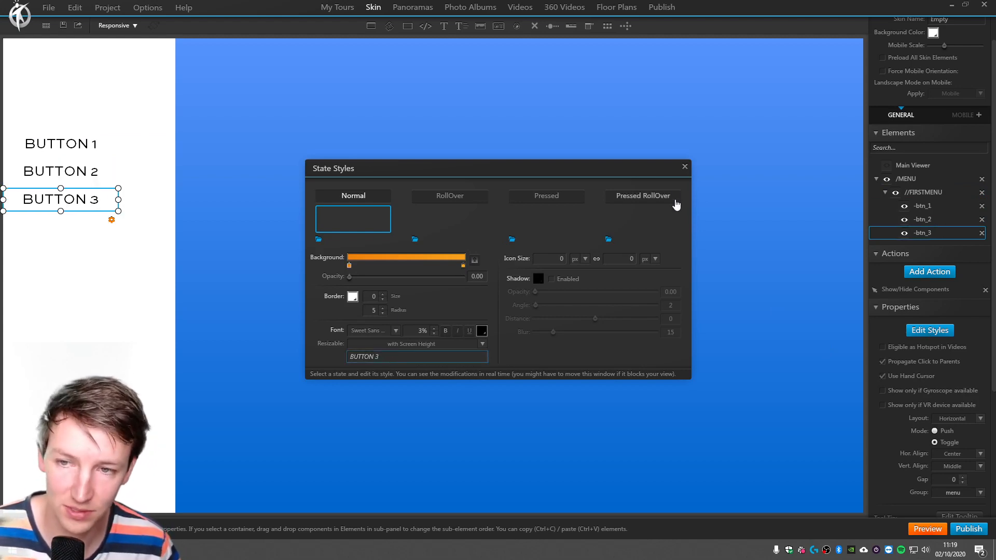
{"action": "left_click", "coordinate": [685, 167]}
Set the //FIRSTMENU container's horizontal alignment to Center and its vertical alignment to Middle.
{"action": "left_click", "coordinate": [78, 281]}
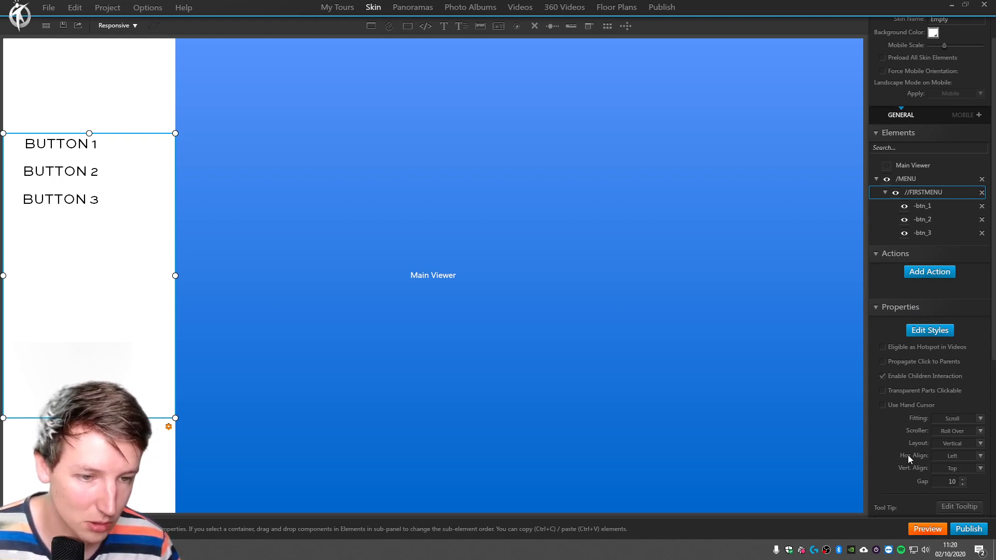
{"action": "left_click", "coordinate": [948, 455]}
{"action": "left_click", "coordinate": [951, 468]}
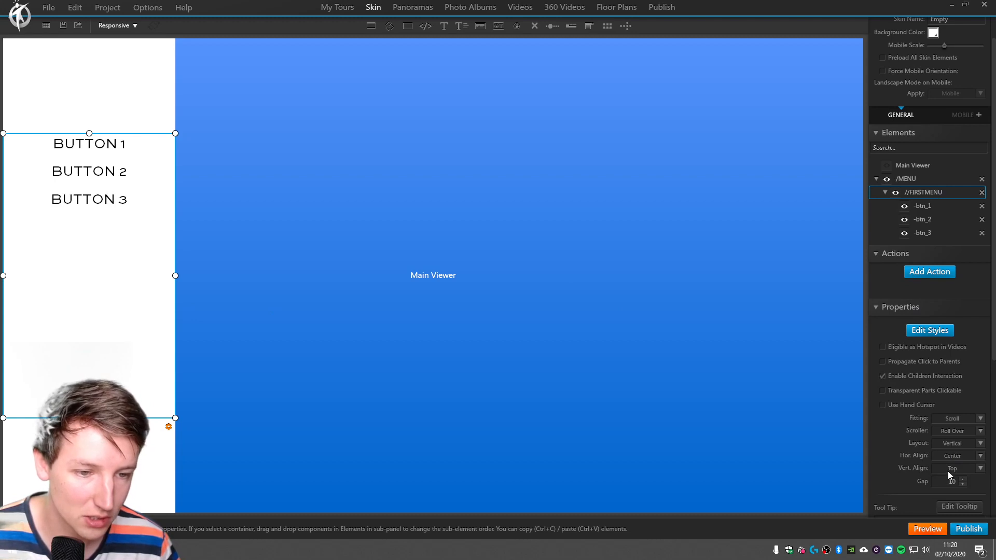
{"action": "left_click", "coordinate": [954, 469]}
{"action": "left_click", "coordinate": [951, 488]}
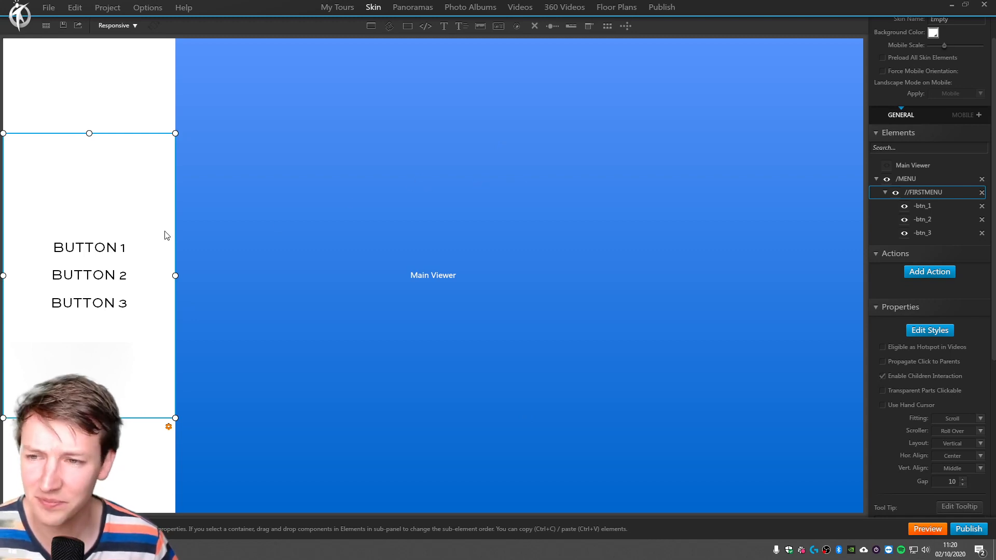
Increase the gap between the buttons in the //FIRSTMENU container to 21.
{"action": "left_click", "coordinate": [98, 247]}
{"action": "left_click", "coordinate": [95, 274]}
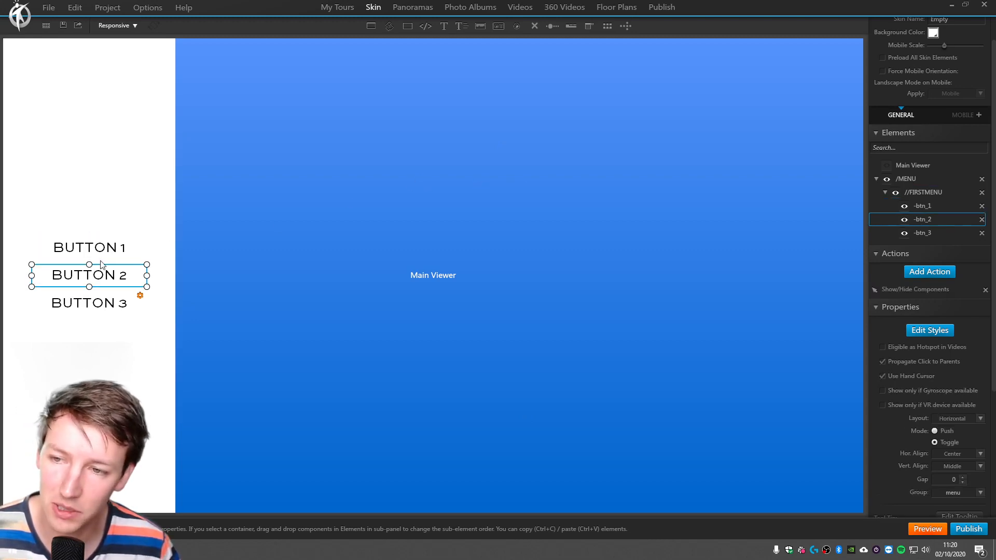
{"action": "left_click", "coordinate": [103, 248]}
{"action": "left_click", "coordinate": [100, 275]}
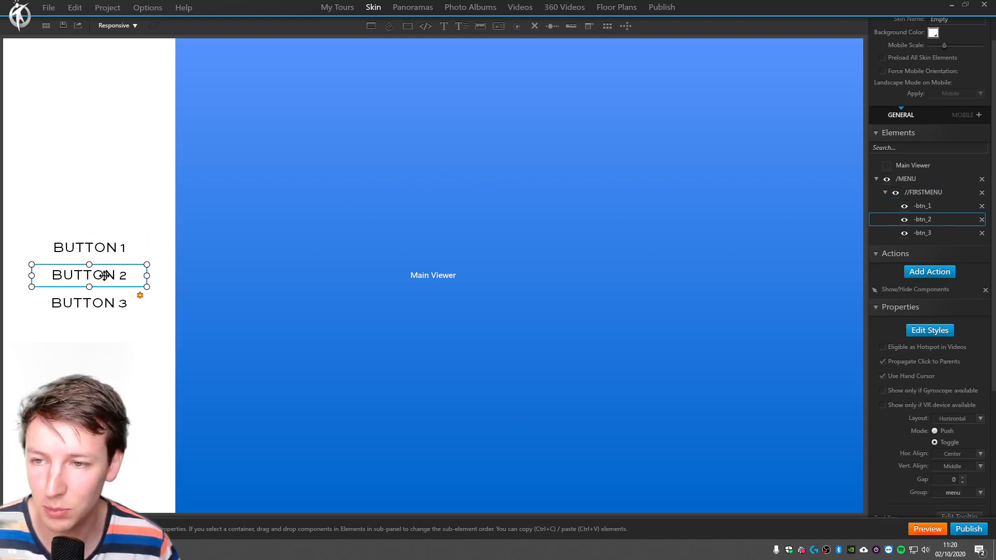
{"action": "left_click", "coordinate": [120, 202]}
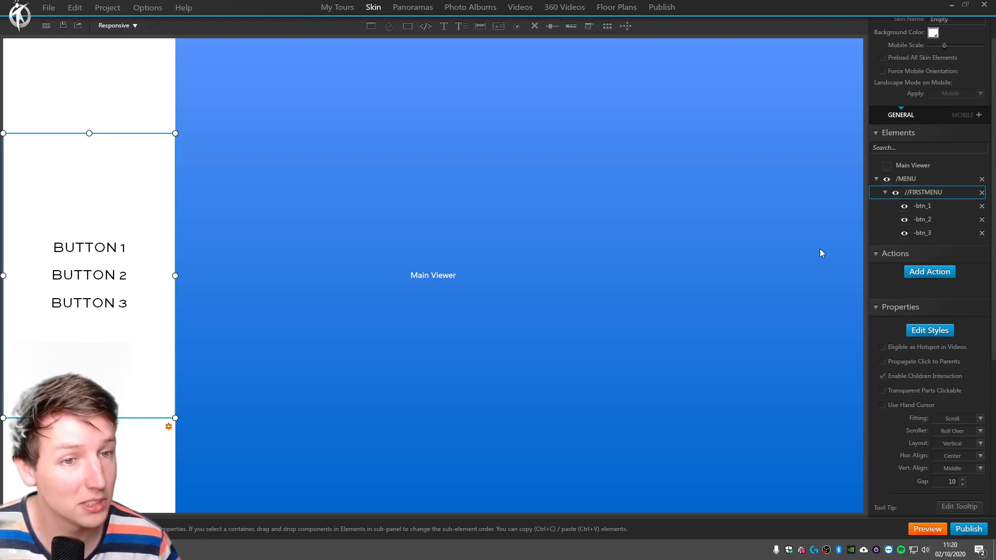
{"action": "left_click", "coordinate": [964, 481]}
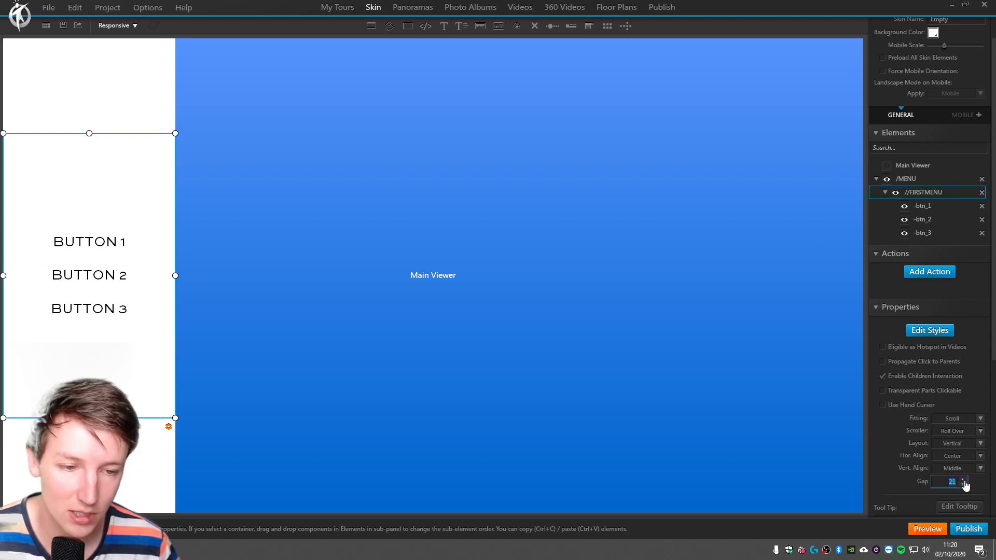
Try gaps of 31, 0 and 50 between the buttons in the //FIRSTMENU container.
{"action": "left_click_drag", "start_coordinate": [964, 480], "coordinate": [964, 480]}
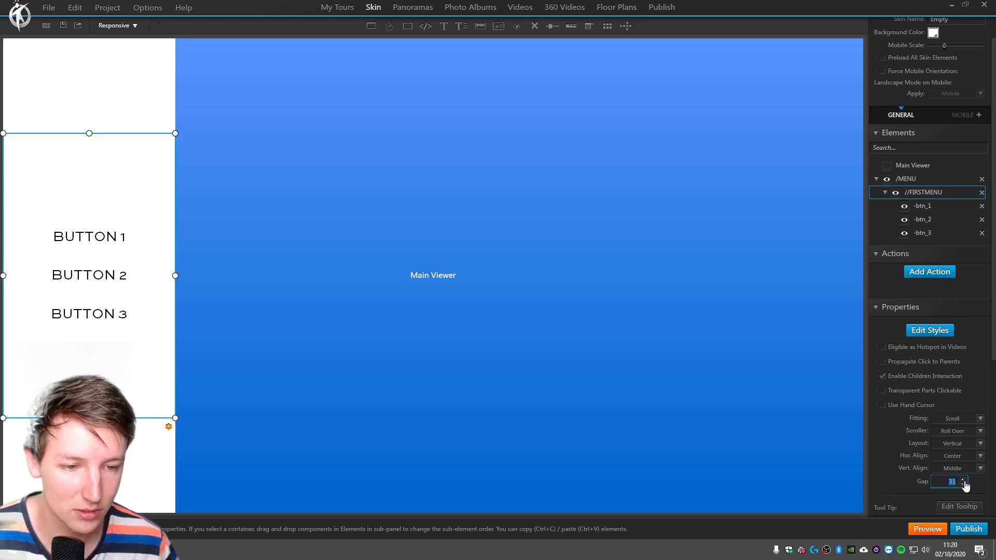
{"action": "type", "text": "0"}
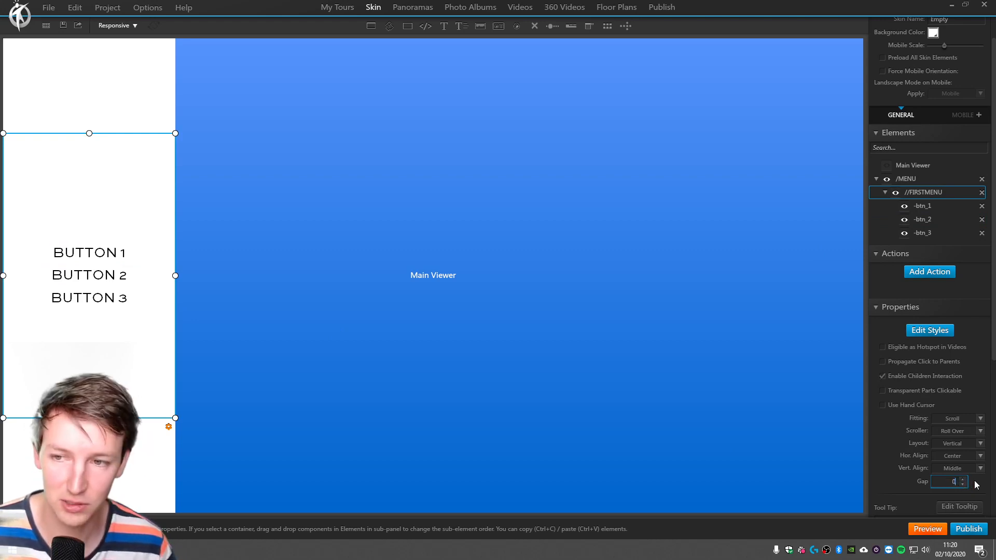
{"action": "left_click_drag", "start_coordinate": [952, 483], "coordinate": [967, 488]}
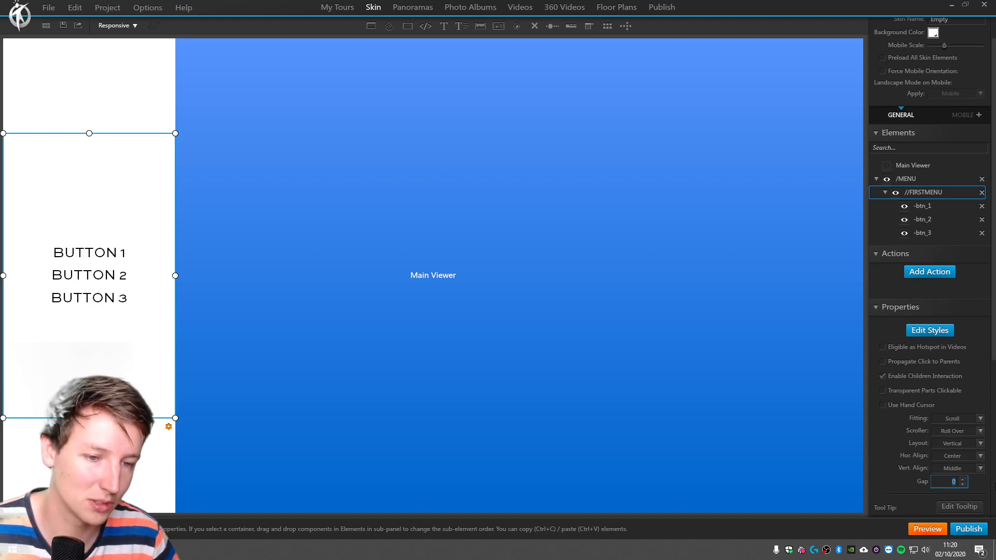
{"action": "type", "text": "50"}
{"action": "key", "text": "Tab"}
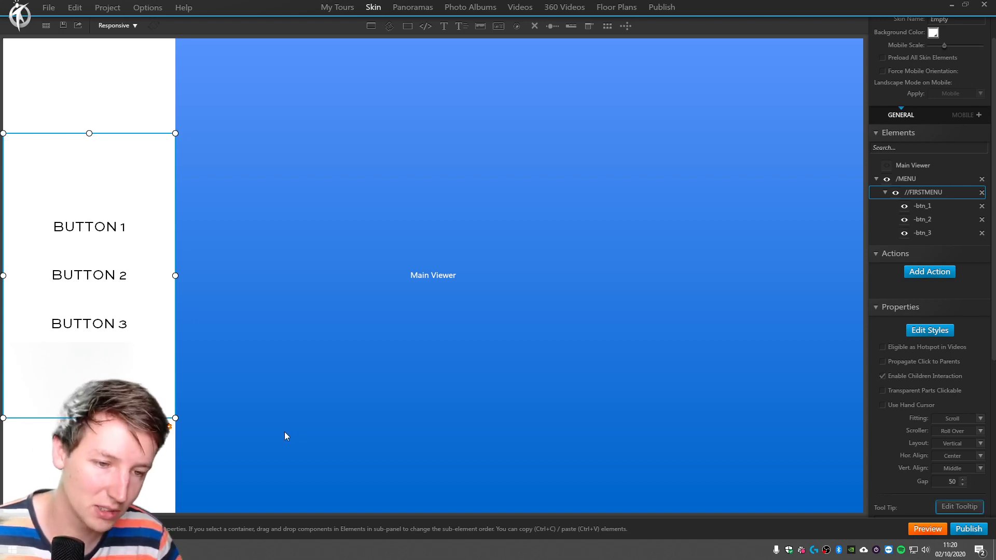
Set the gap between the buttons in the //FIRSTMENU container to 40.
{"action": "key", "text": "shift+Tab"}
{"action": "type", "text": "40"}
{"action": "key", "text": "Tab"}
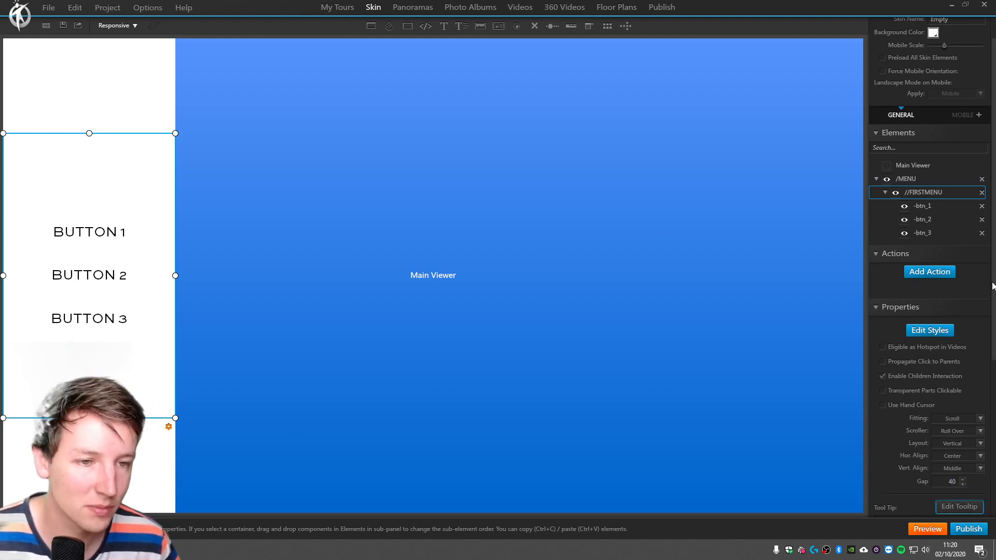
{"action": "scroll", "coordinate": [993, 291], "scroll_direction": "up", "scroll_amount": 1}
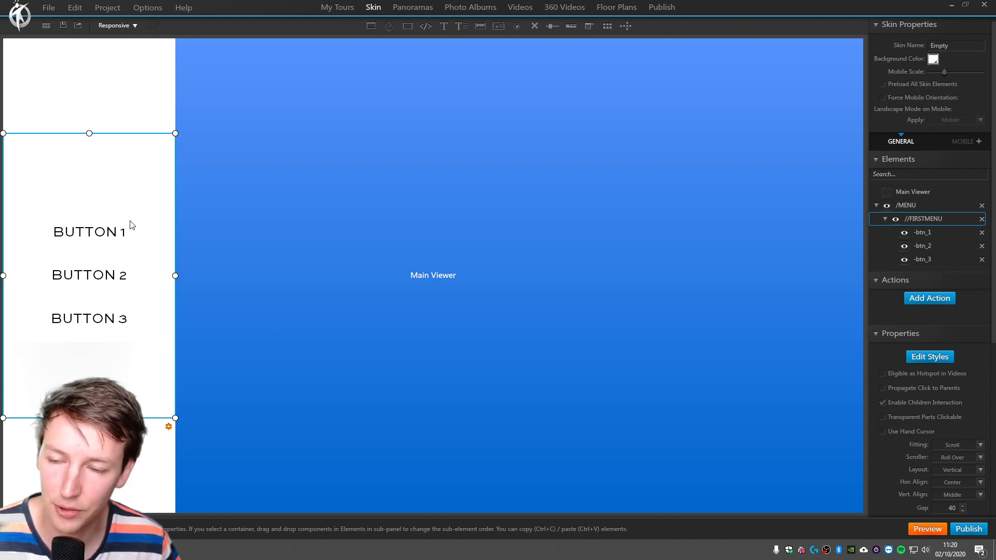
{"action": "left_click", "coordinate": [106, 232]}
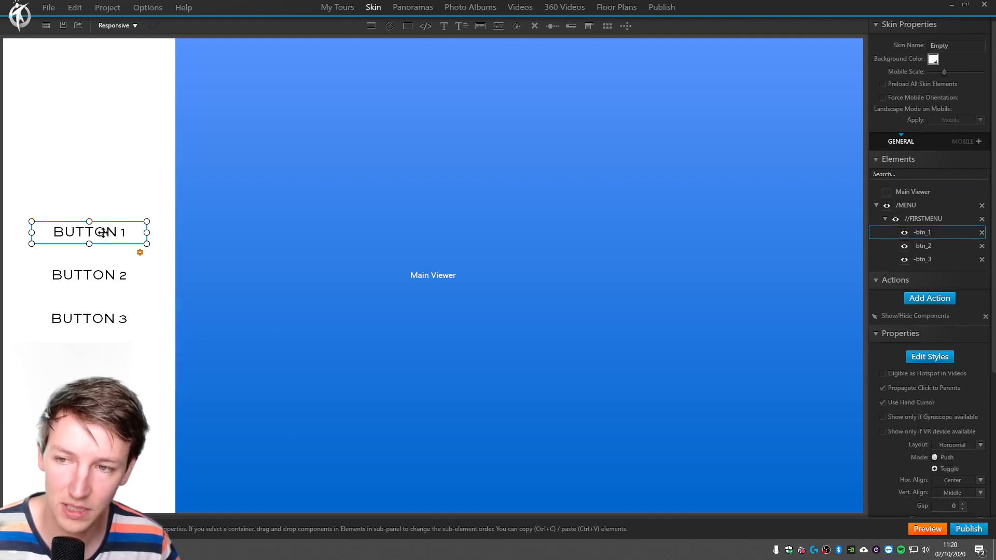
{"action": "left_click", "coordinate": [106, 178]}
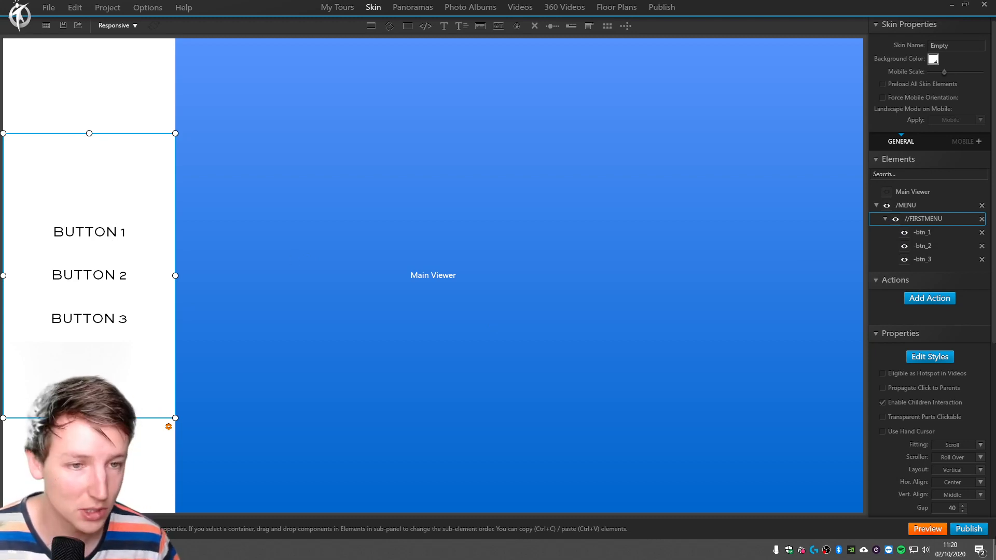
{"action": "left_click", "coordinate": [923, 231]}
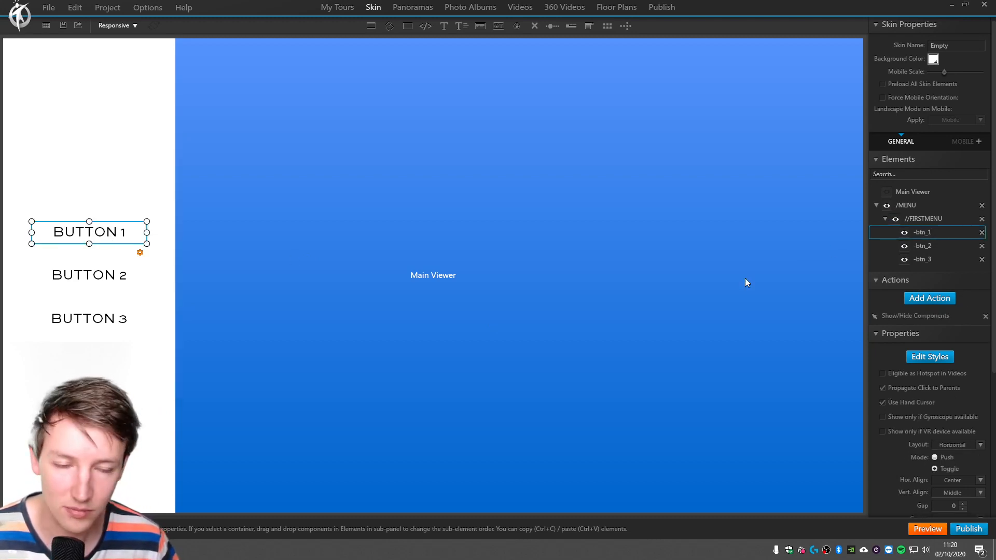
Duplicate the //FIRSTMENU container with its buttons inside /MENU and hide the upper of the two containers.
{"action": "double_click", "coordinate": [914, 219]}
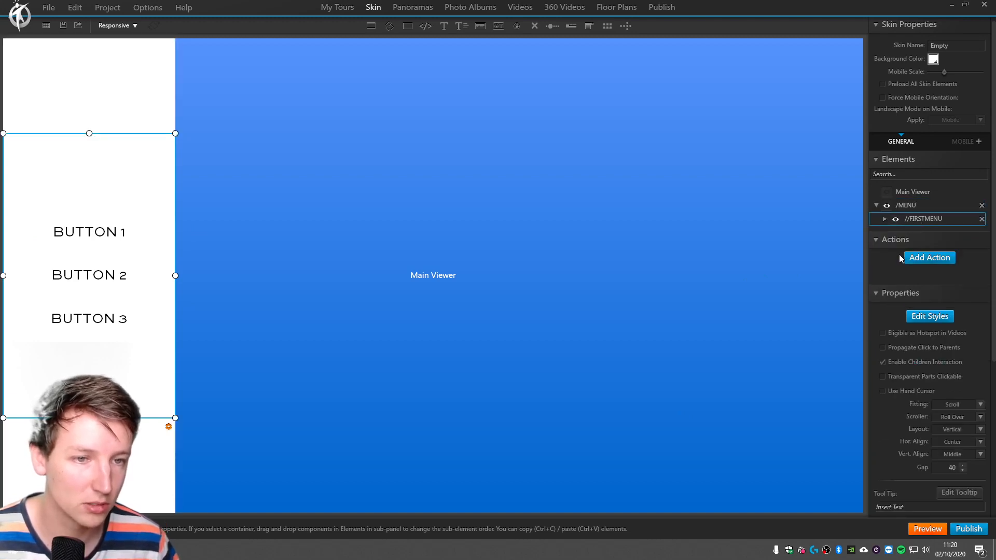
{"action": "key", "text": "ctrl+v"}
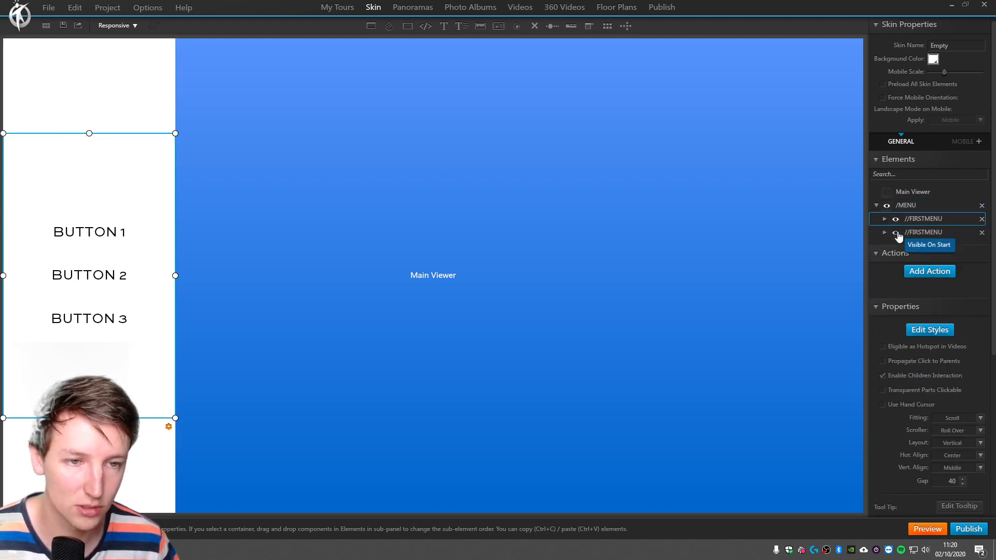
{"action": "left_click", "coordinate": [896, 219]}
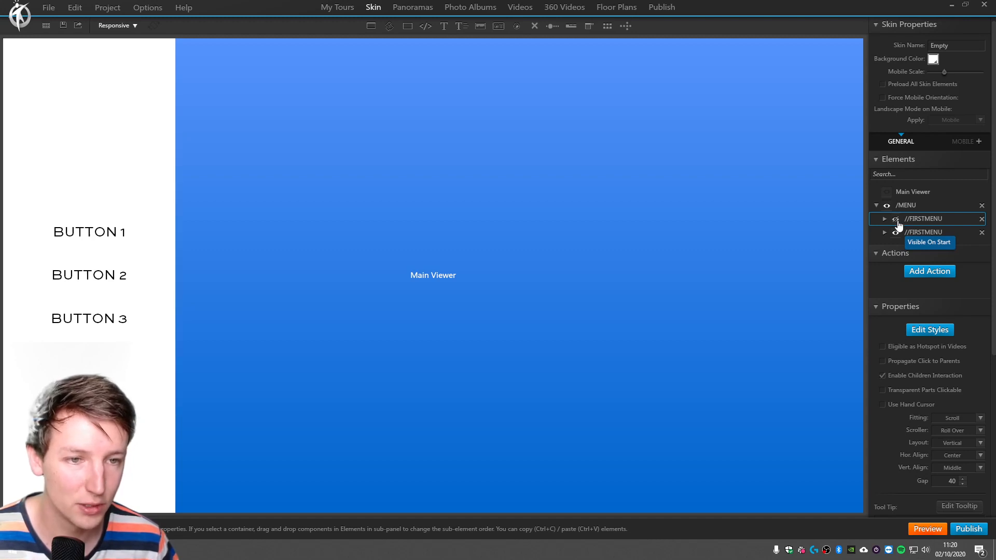
Rename the lower, visible //FIRSTMENU container to //SUBMENU1.
{"action": "left_click", "coordinate": [931, 236]}
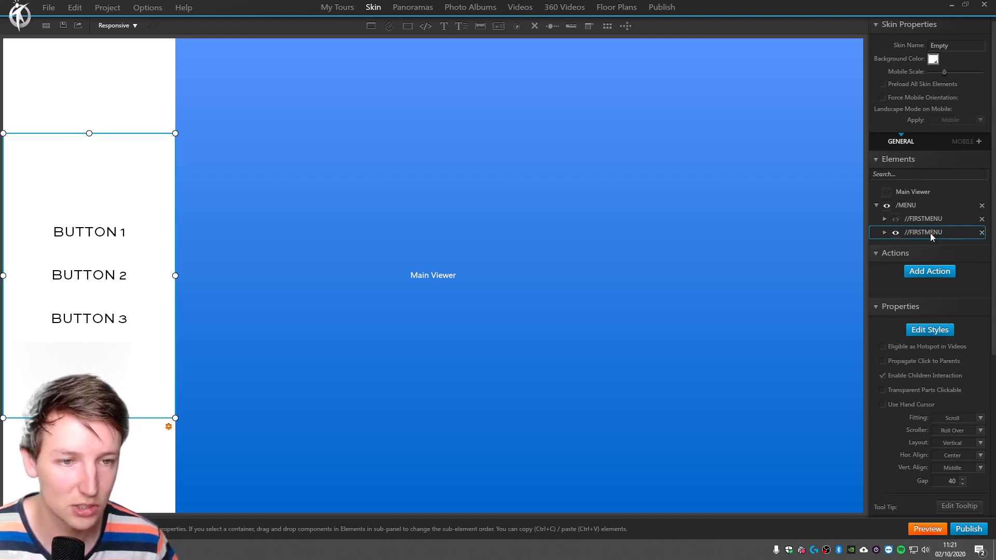
{"action": "left_click", "coordinate": [979, 237]}
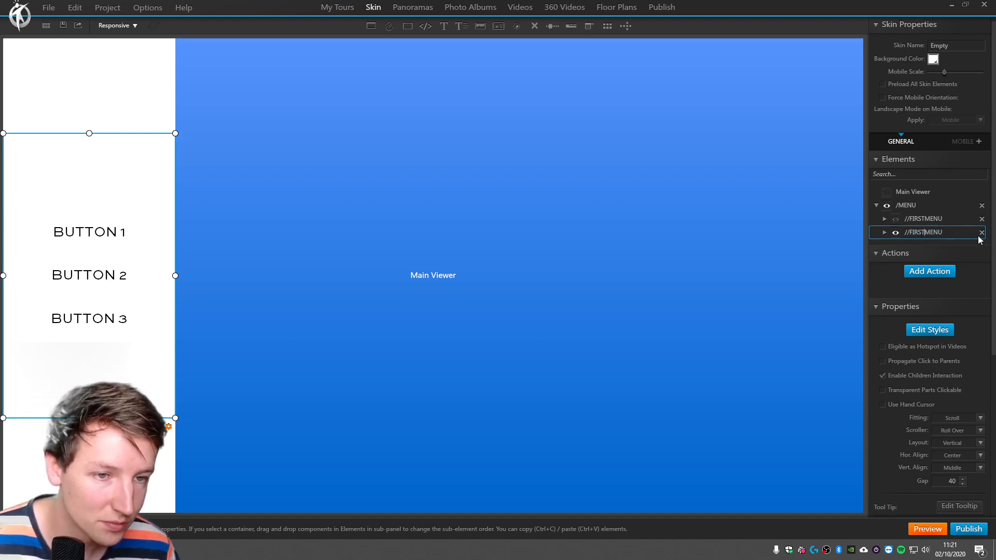
{"action": "key", "text": "shift+Left"}
{"action": "key", "text": "shift+Left"}
{"action": "key", "text": "shift+Left"}
{"action": "key", "text": "shift+Left"}
{"action": "key", "text": "shift+Left"}
{"action": "type", "text": "SECO"}
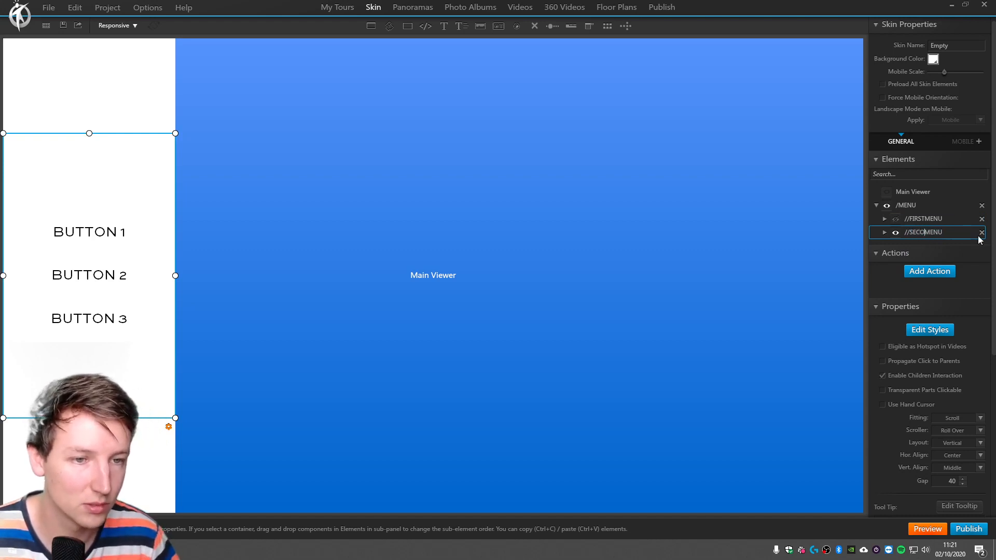
{"action": "key", "text": "BackSpace"}
{"action": "key", "text": "BackSpace"}
{"action": "key", "text": "BackSpace"}
{"action": "type", "text": "UBMENU"}
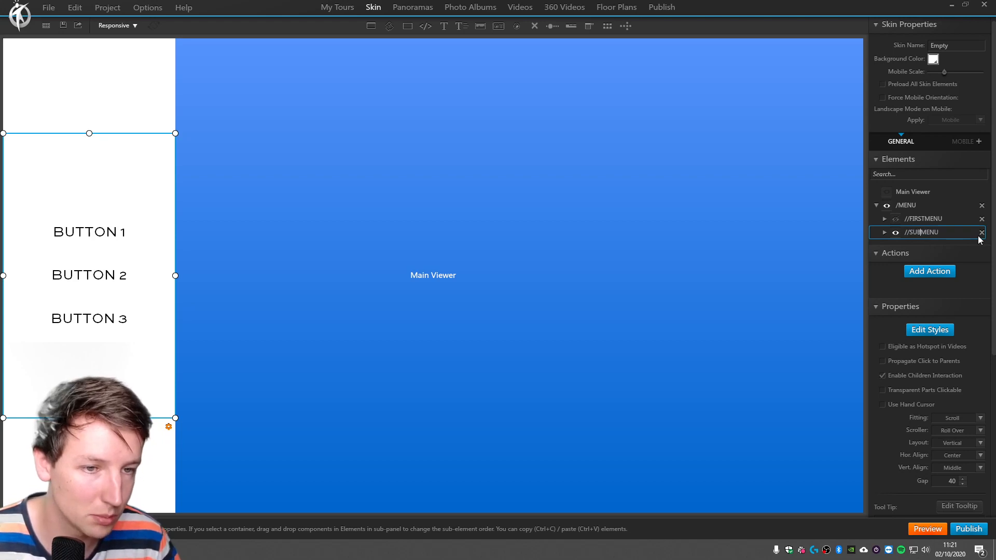
{"action": "type", "text": "1"}
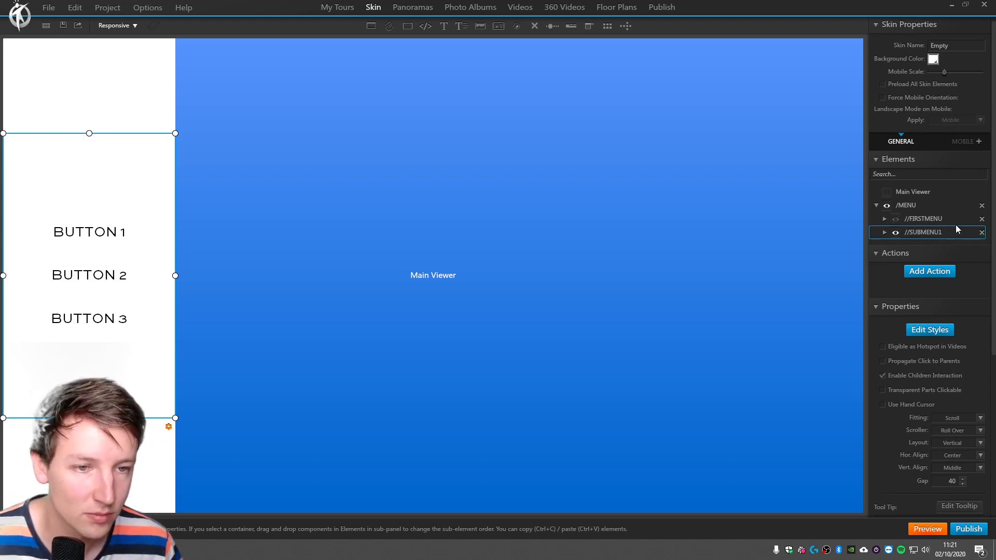
Rename the hidden //FIRSTMENU container to //MAINMENU.
{"action": "left_click", "coordinate": [927, 220]}
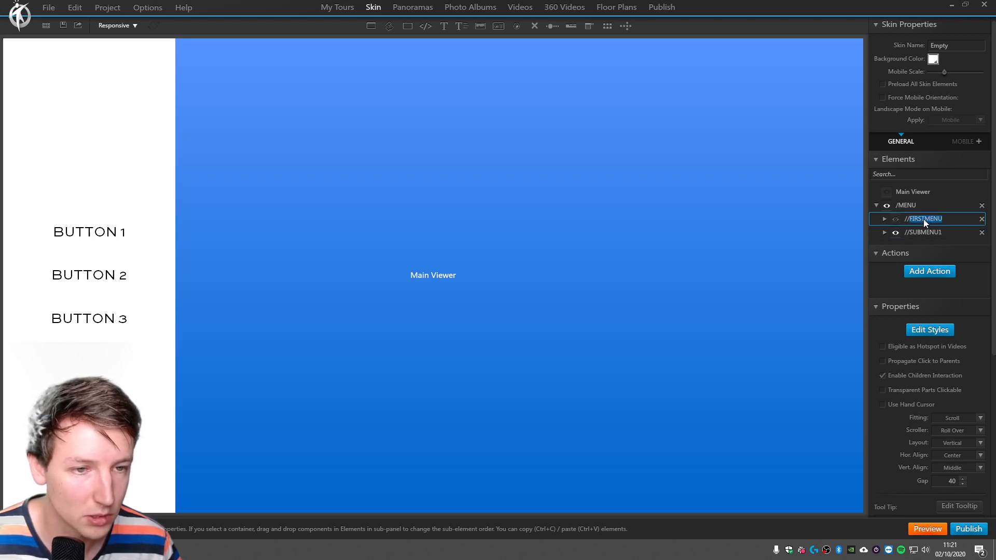
{"action": "key", "text": "shift+Left"}
{"action": "key", "text": "shift+Left"}
{"action": "key", "text": "shift+Left"}
{"action": "key", "text": "shift+Left"}
{"action": "key", "text": "shift+Left"}
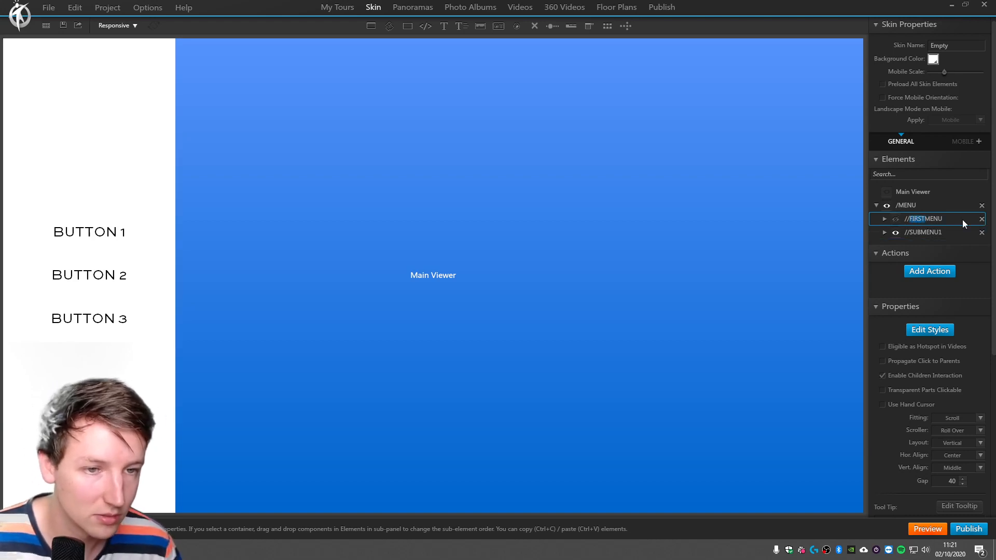
{"action": "type", "text": "MAIN"}
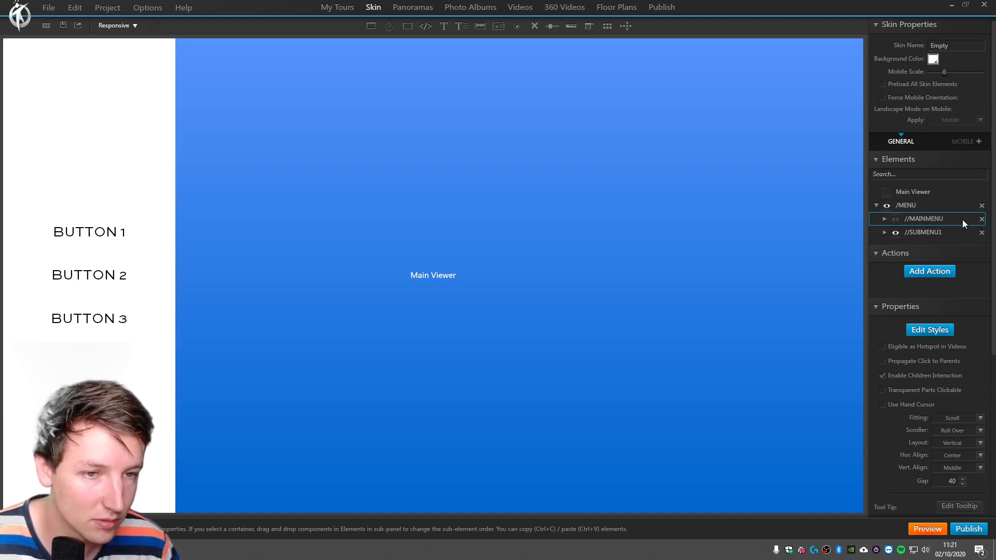
Add numbered suffixes to the two container names, making them //SUBMENU-1 and //MAINMENU-0.
{"action": "left_click", "coordinate": [927, 232]}
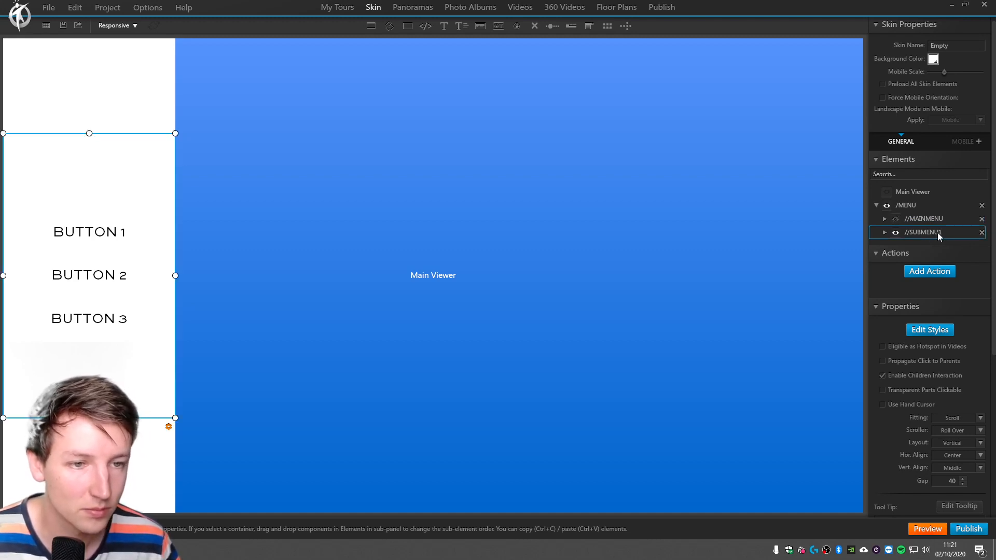
{"action": "type", "text": "-"}
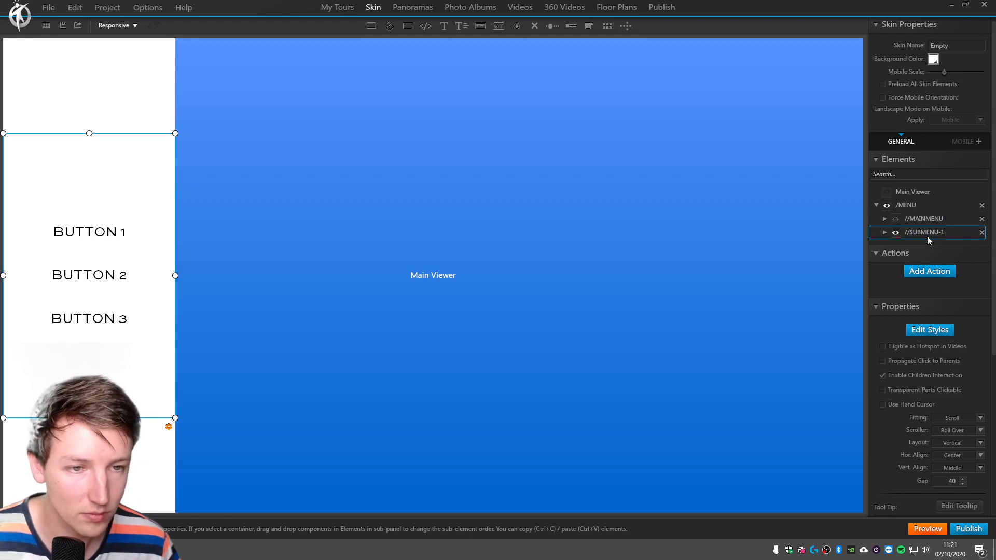
{"action": "left_click", "coordinate": [960, 220]}
{"action": "double_click", "coordinate": [959, 219]}
{"action": "left_click", "coordinate": [959, 219]}
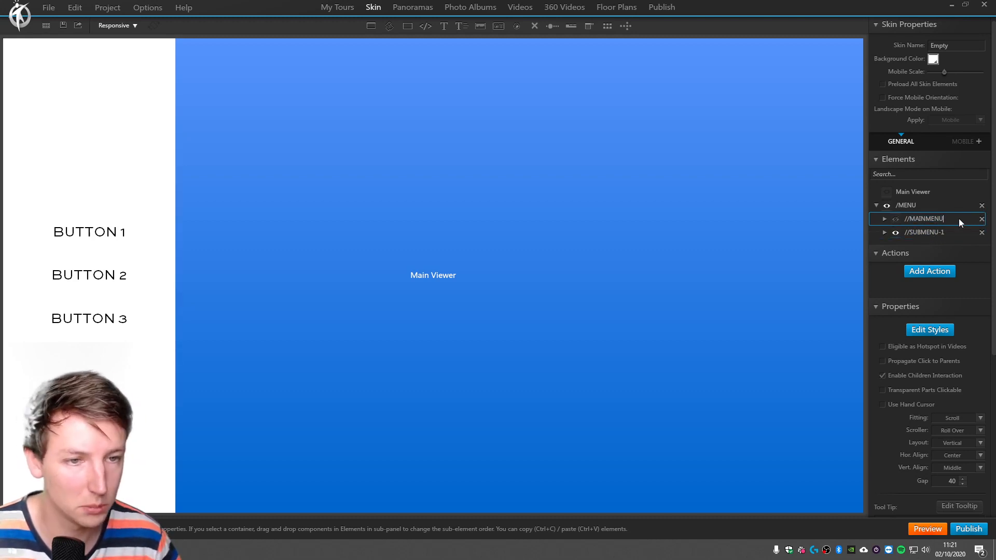
Rename the three buttons inside //SUBMENU-1 to -btn_1-1, -btn_1-2 and -btn_1-3.
{"action": "left_click", "coordinate": [938, 232]}
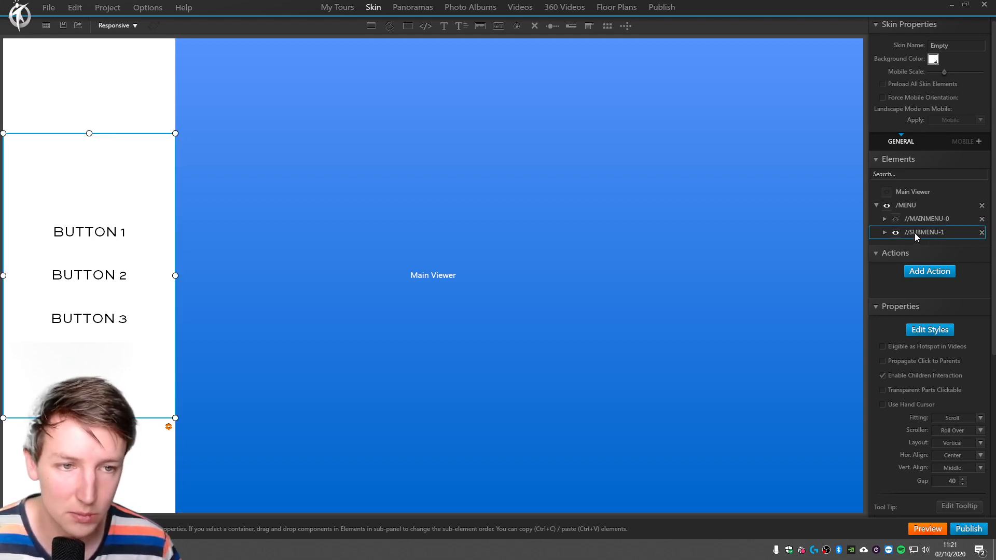
{"action": "left_click", "coordinate": [107, 231]}
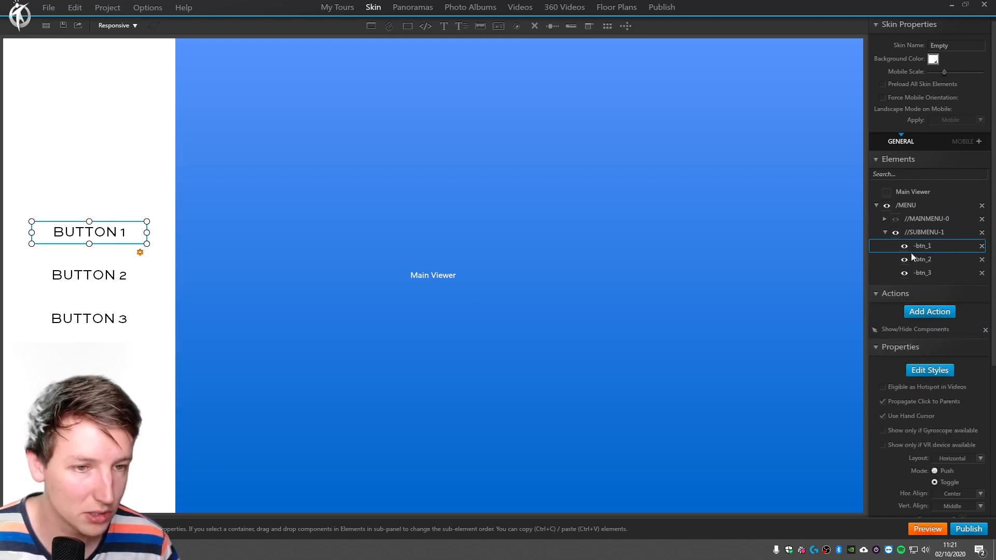
{"action": "left_click", "coordinate": [944, 261]}
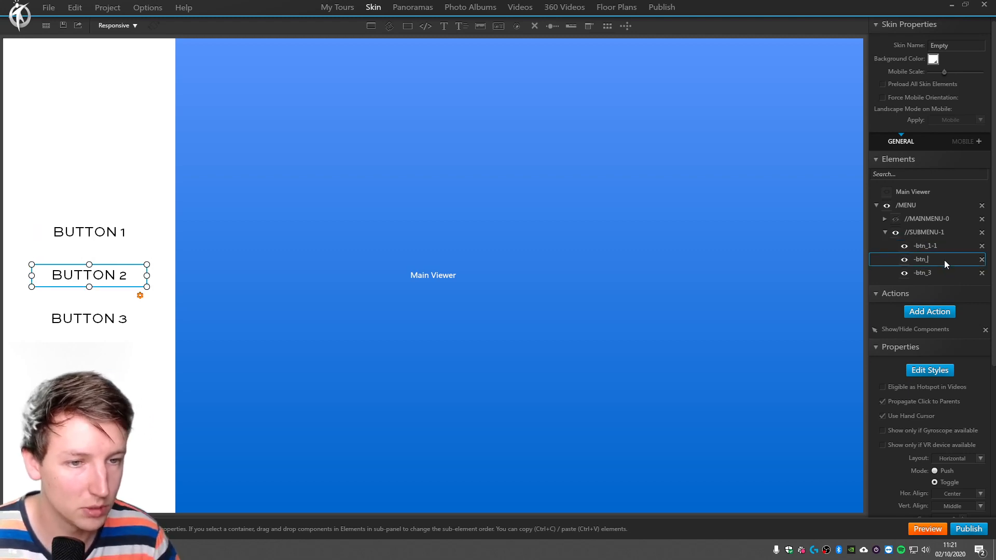
{"action": "left_click", "coordinate": [947, 271]}
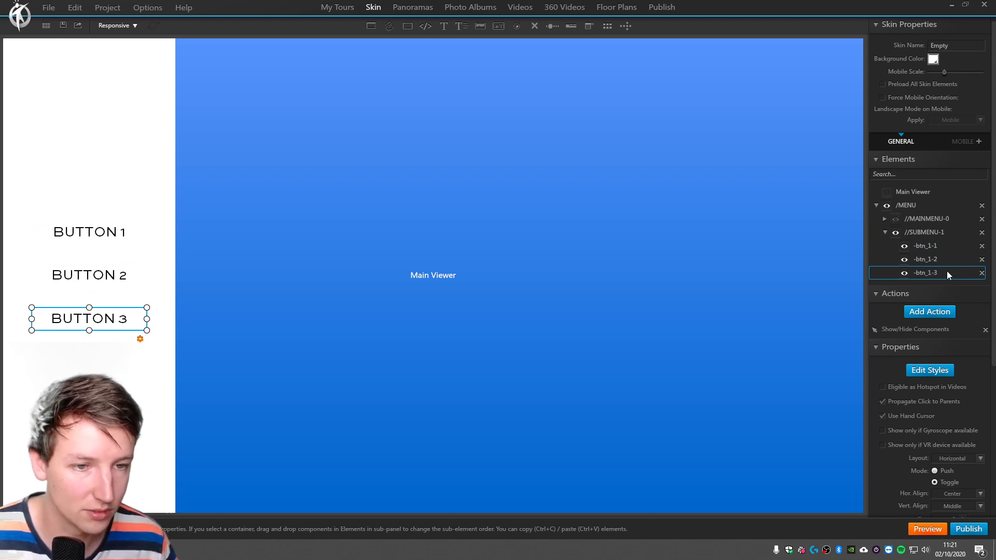
Change the Normal state text of -btn_1-1 to "BUTTON 1-1".
{"action": "left_click", "coordinate": [930, 250]}
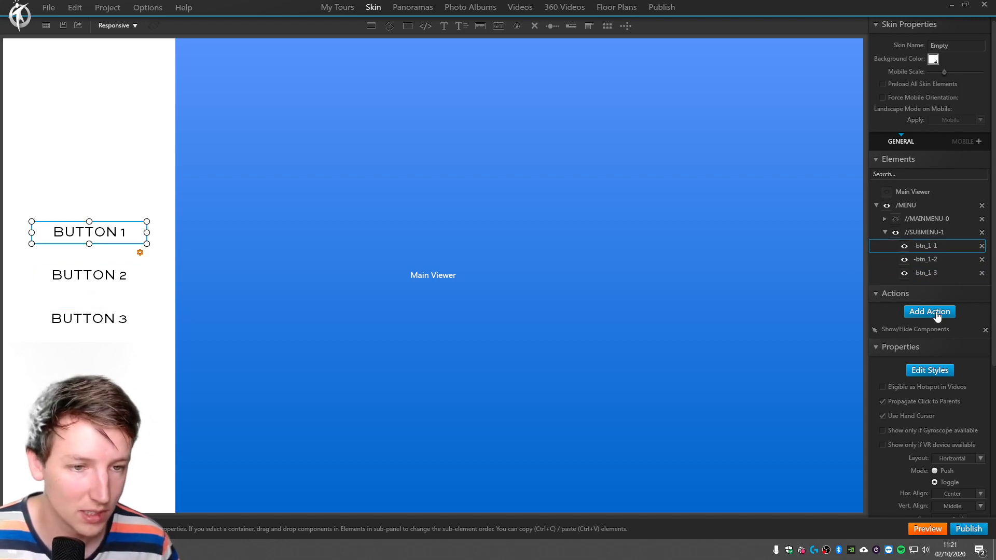
{"action": "left_click", "coordinate": [934, 372]}
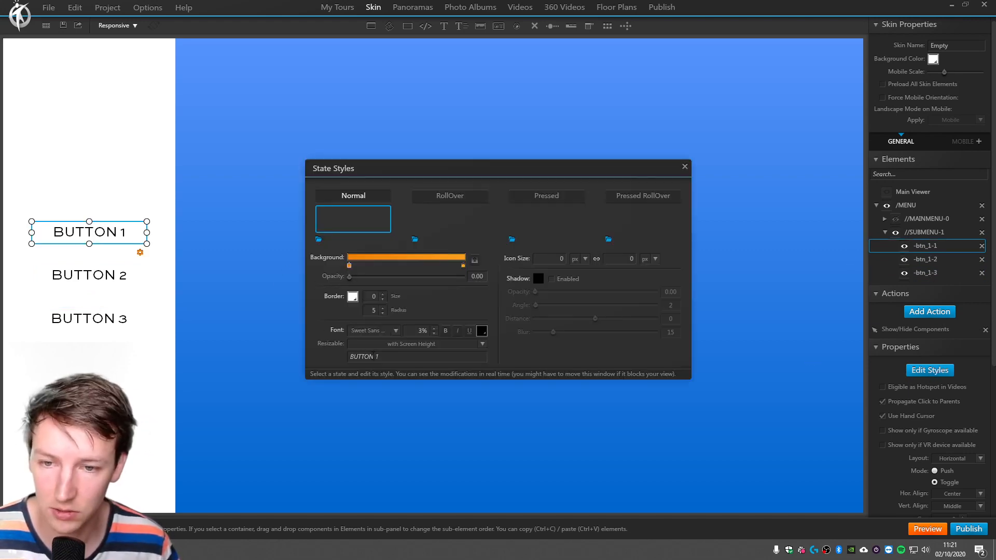
{"action": "left_click", "coordinate": [394, 359]}
{"action": "type", "text": "-1"}
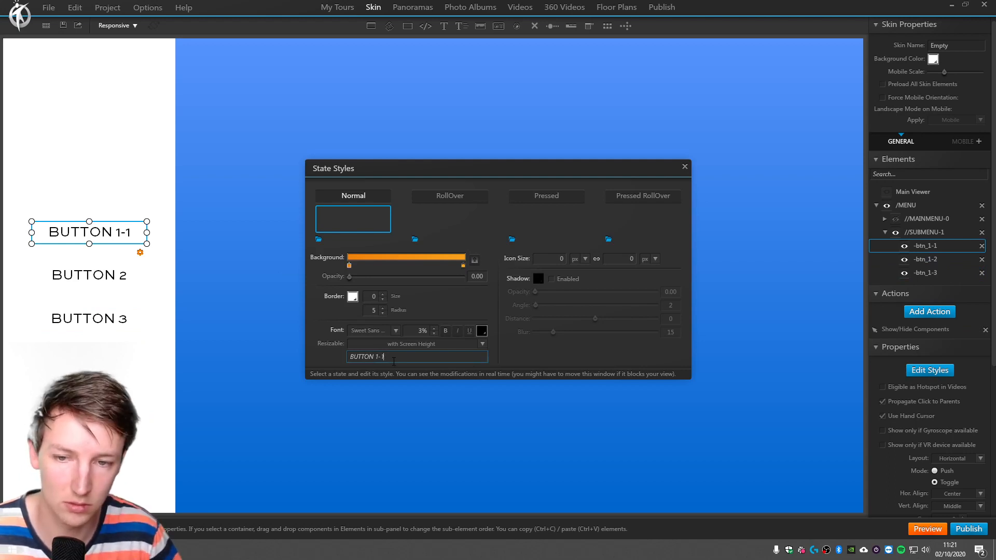
Change the Normal state text of -btn_1-2 to "BUTTON 1-2".
{"action": "left_click", "coordinate": [112, 283]}
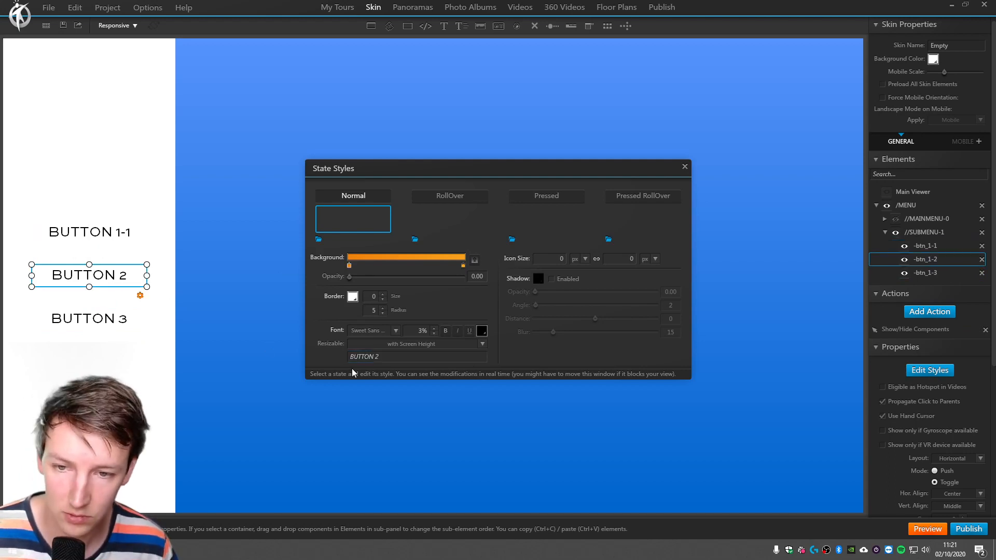
{"action": "left_click", "coordinate": [378, 357]}
{"action": "type", "text": "1"}
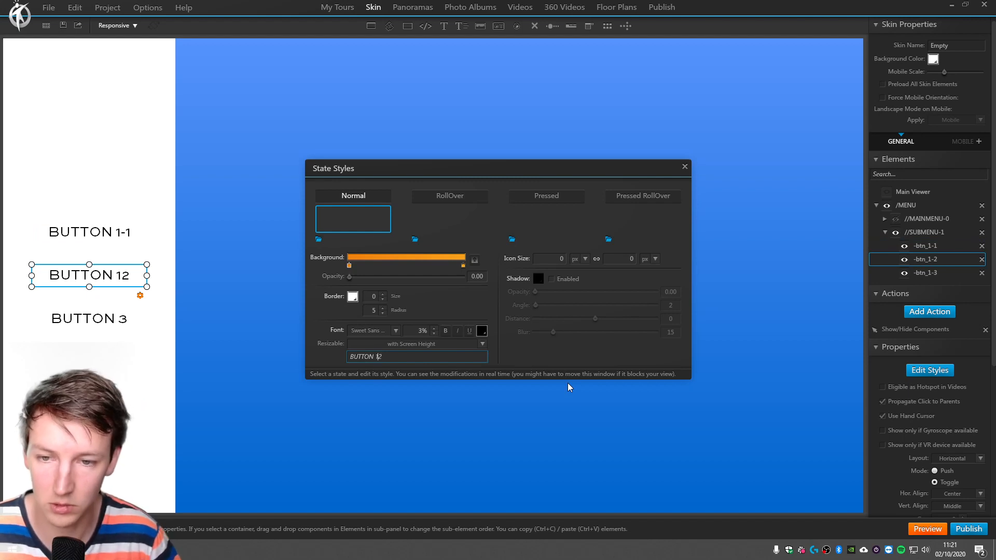
{"action": "type", "text": "-"}
Change the Normal state text of -btn_1-3 to "BUTTON 1-3" and close the state styles.
{"action": "left_click", "coordinate": [83, 313]}
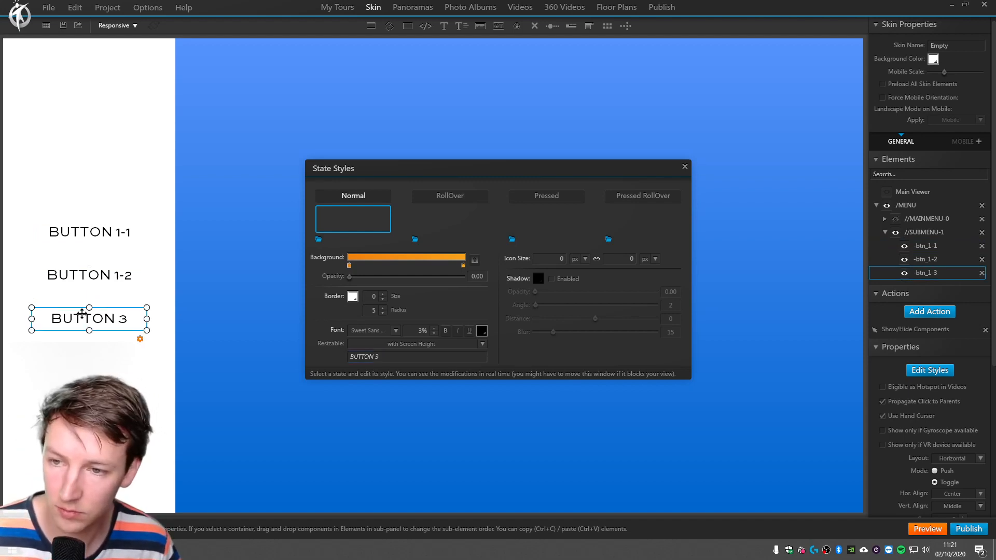
{"action": "left_click", "coordinate": [378, 357]}
{"action": "type", "text": "1-"}
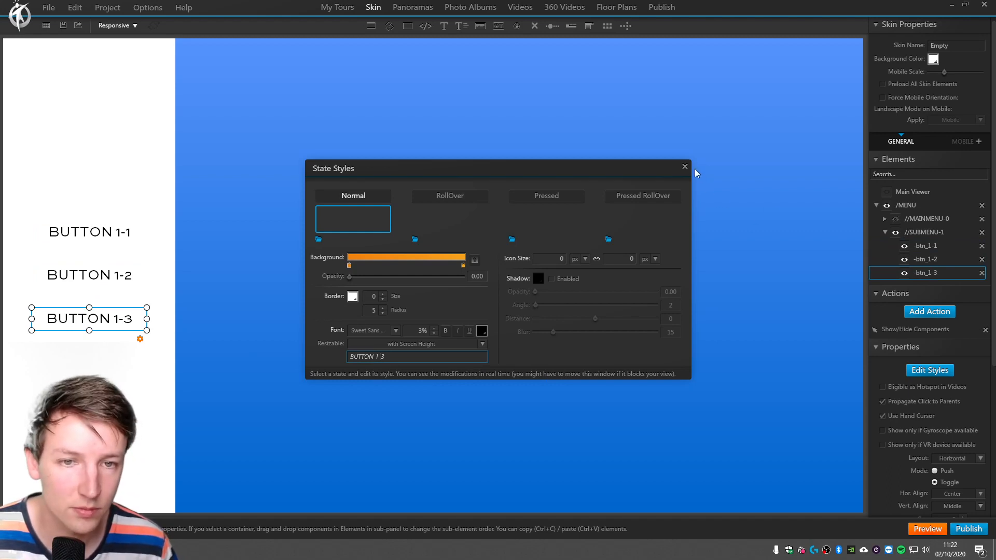
{"action": "left_click", "coordinate": [685, 167]}
{"action": "left_click", "coordinate": [547, 264]}
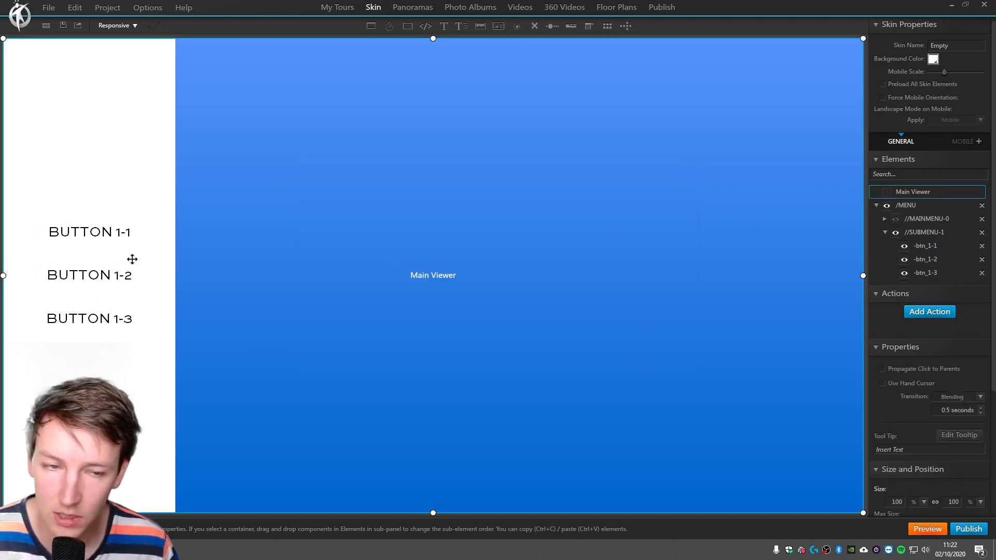
Remove the Show/Hide Components actions from -btn_1-1, -btn_1-2 and -btn_1-3 in //SUBMENU-1.
{"action": "left_click", "coordinate": [925, 228]}
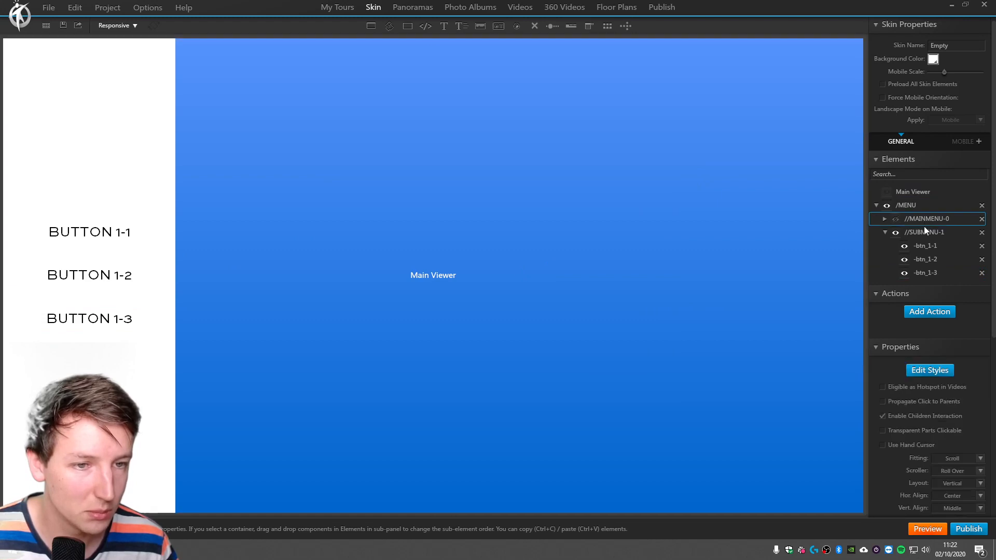
{"action": "left_click", "coordinate": [885, 232]}
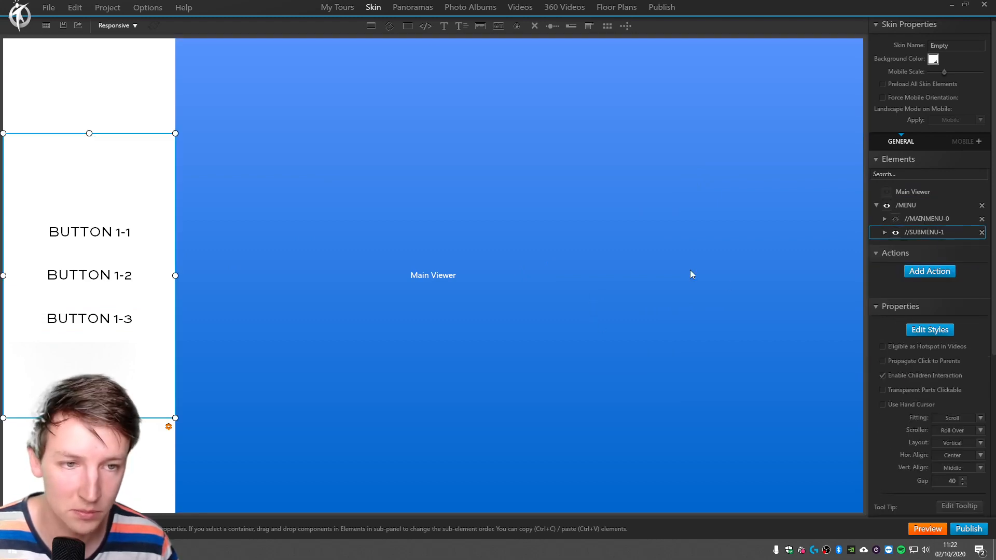
{"action": "left_click", "coordinate": [83, 229]}
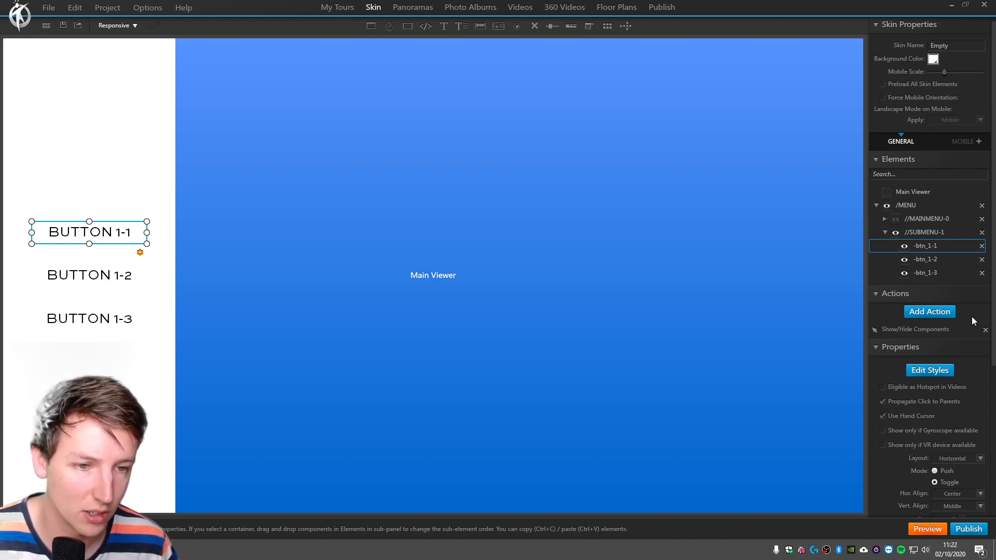
{"action": "left_click", "coordinate": [942, 260]}
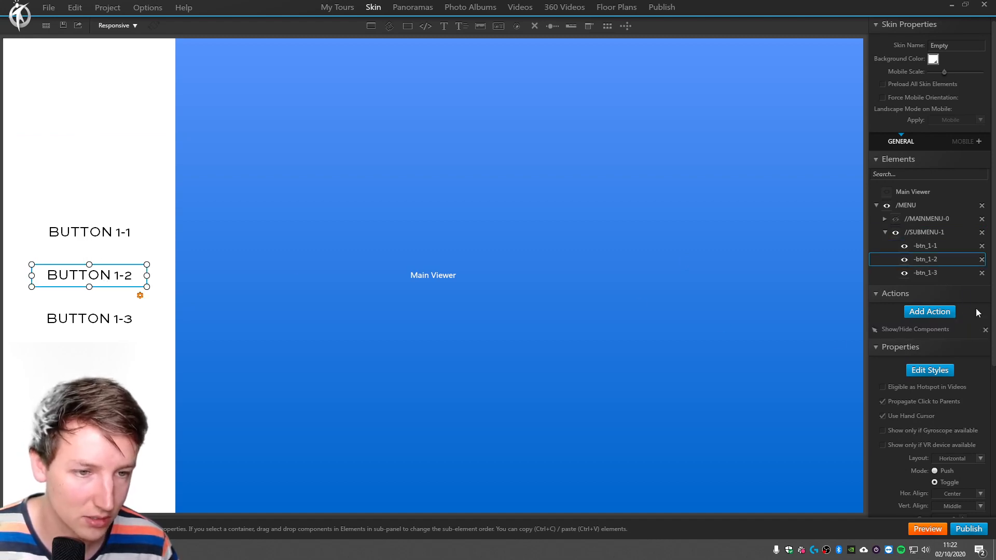
{"action": "left_click", "coordinate": [939, 272]}
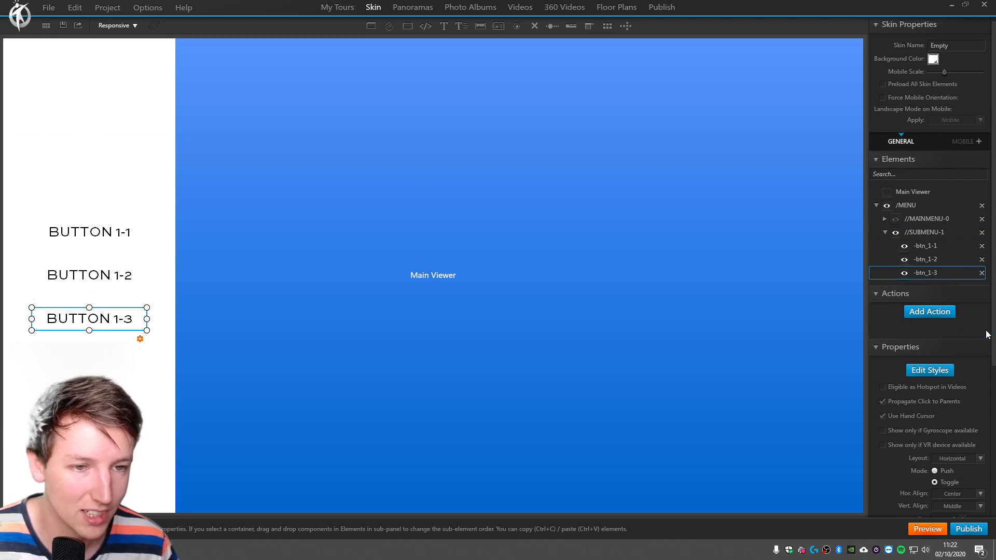
{"action": "left_click", "coordinate": [934, 246]}
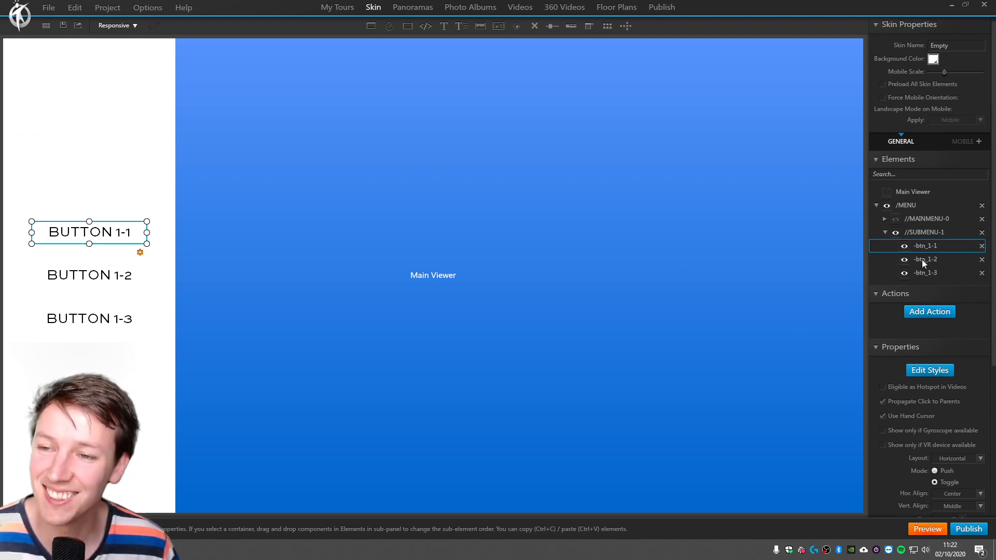
{"action": "left_click", "coordinate": [930, 311]}
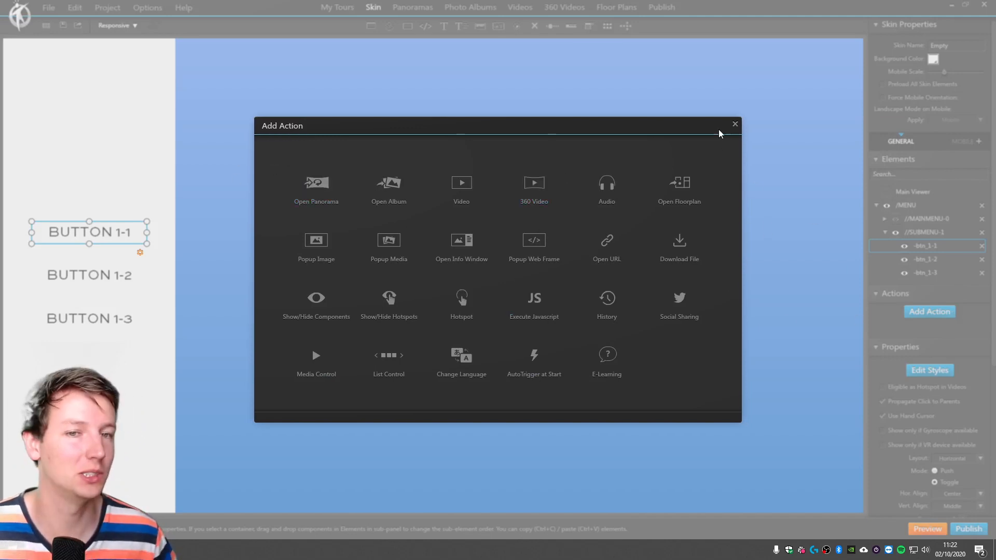
{"action": "left_click", "coordinate": [736, 125]}
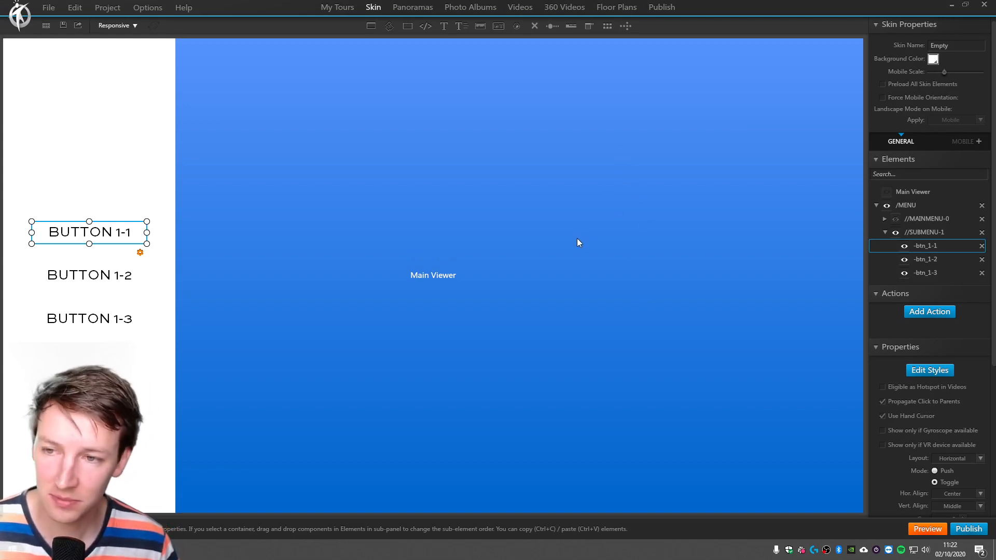
Make //SUBMENU-1 invisible and //MAINMENU-0 visible on start, preview the tour in the browser, and return to the 3DVista skin editor.
{"action": "left_click", "coordinate": [920, 234]}
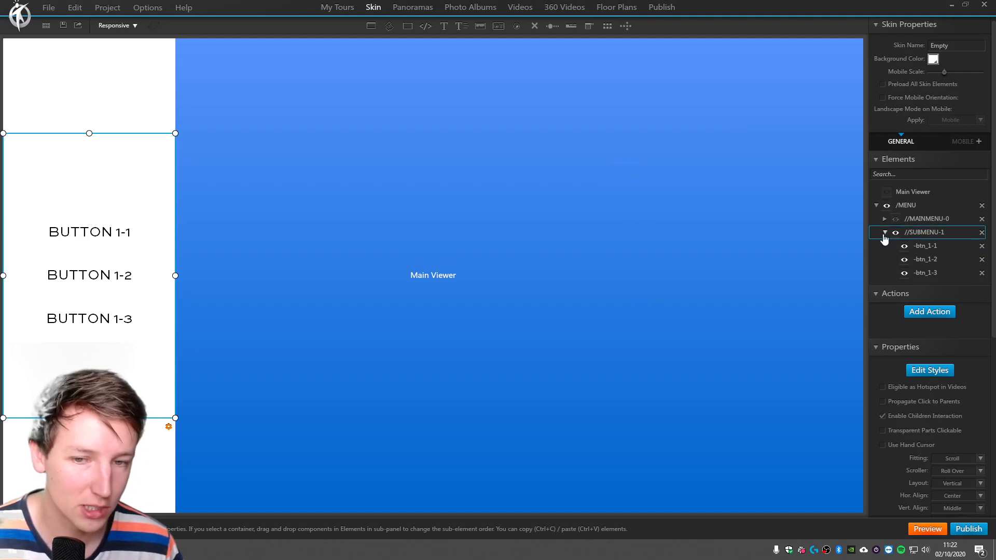
{"action": "left_click", "coordinate": [885, 232]}
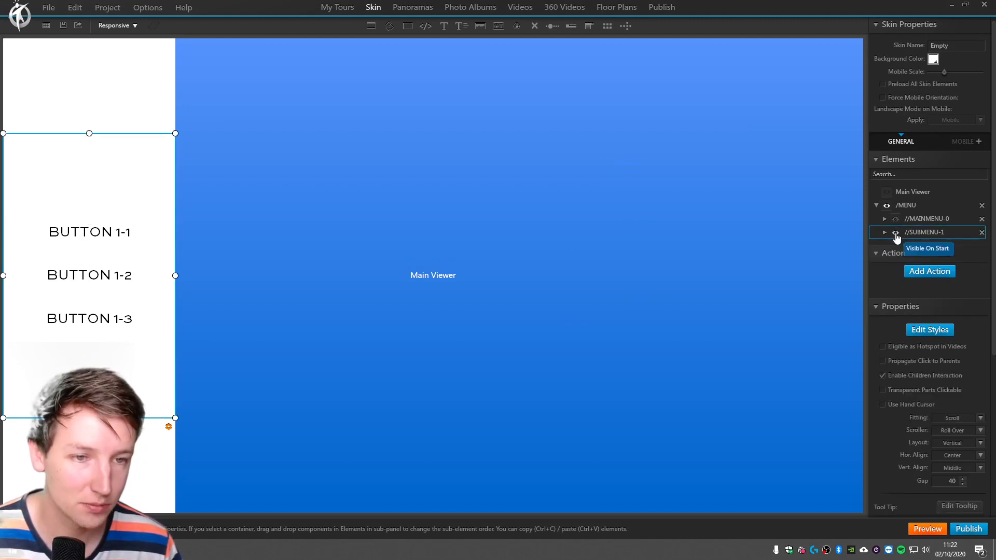
{"action": "left_click", "coordinate": [896, 233]}
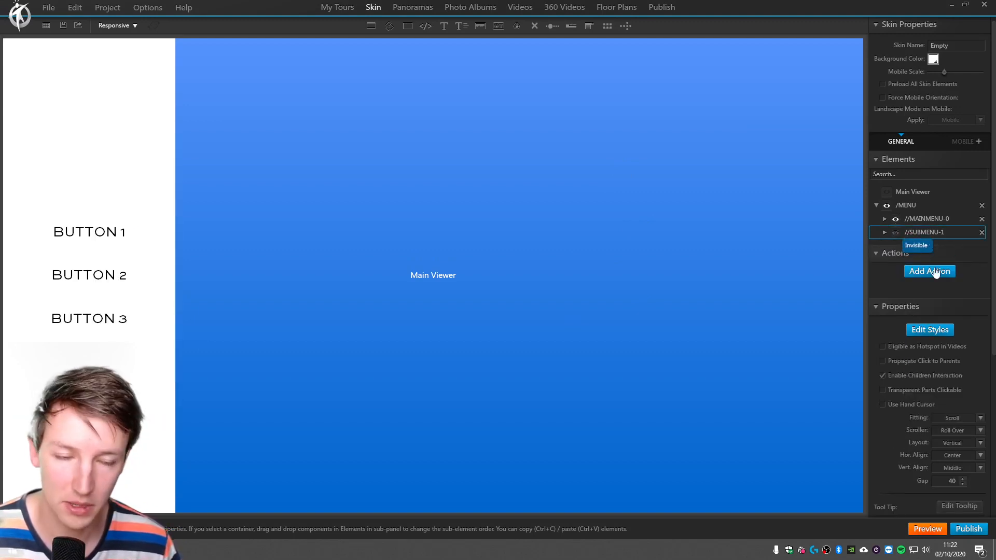
{"action": "left_click", "coordinate": [928, 529]}
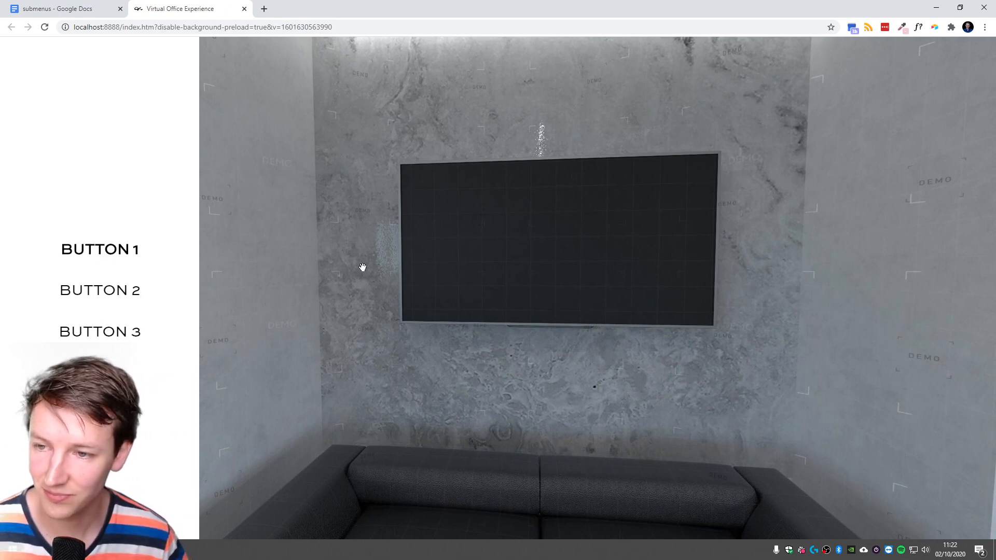
{"action": "left_click_drag", "start_coordinate": [363, 267], "coordinate": [391, 278]}
{"action": "key", "text": "alt+Tab"}
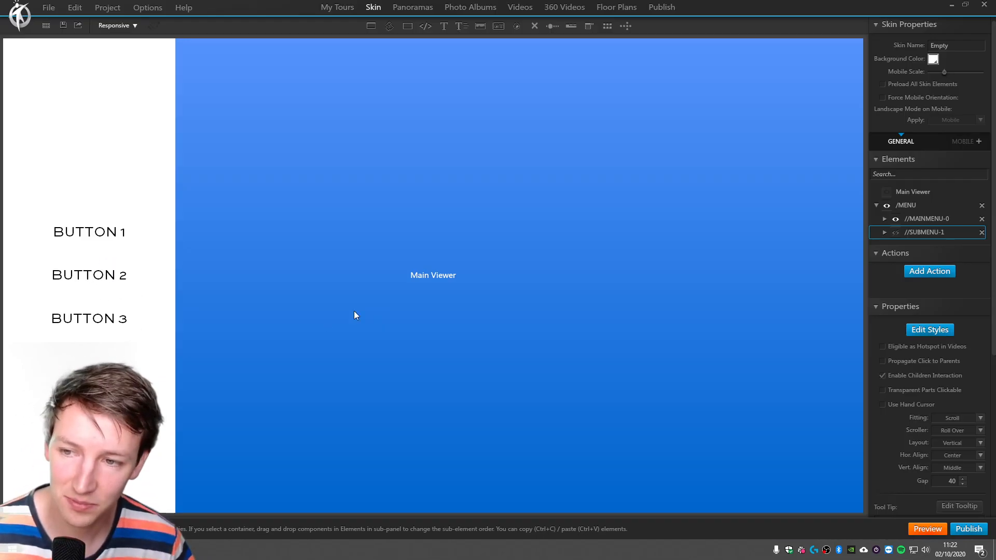
Remove the existing Show/Hide Components actions from -btn_1 and -btn_2 in //MAINMENU-0.
{"action": "left_click", "coordinate": [120, 237]}
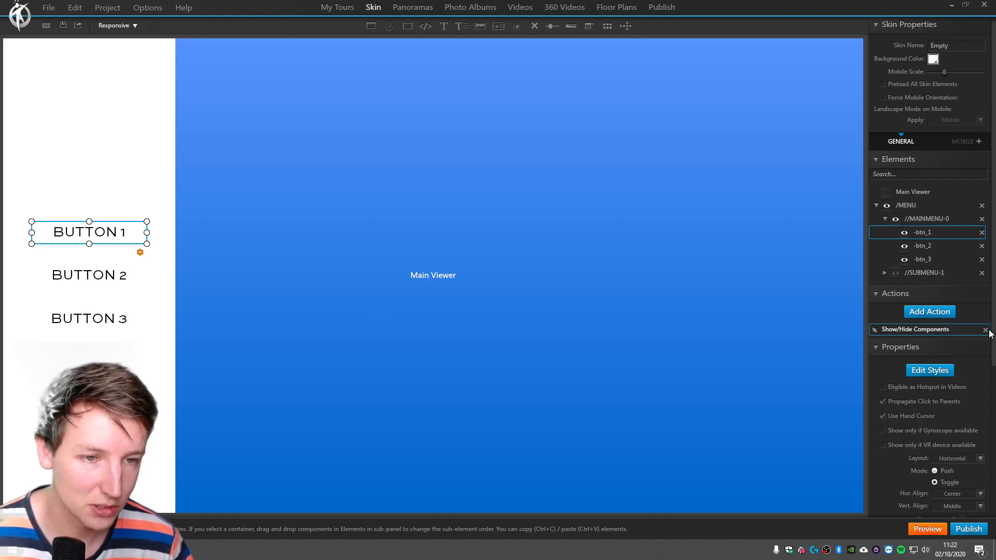
{"action": "left_click", "coordinate": [935, 247]}
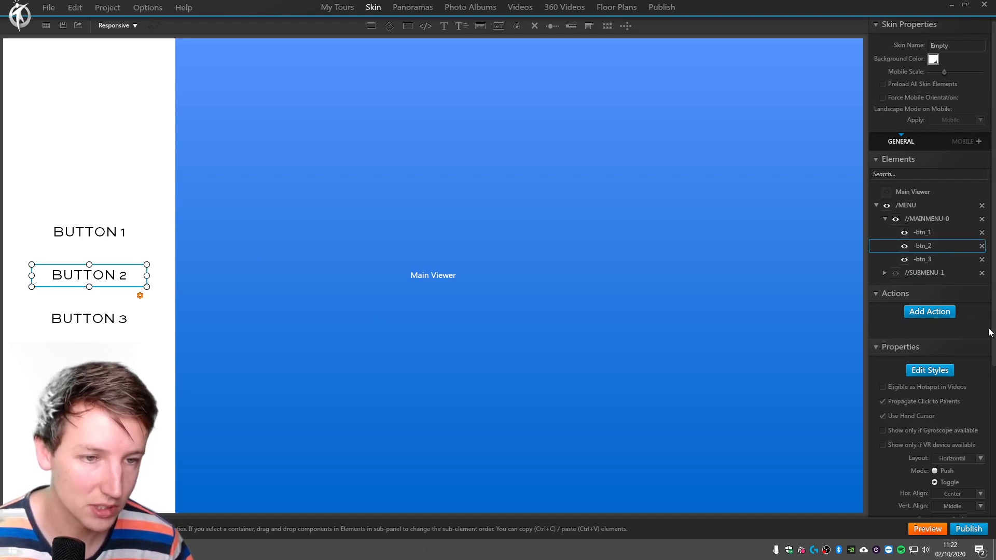
{"action": "left_click", "coordinate": [950, 260]}
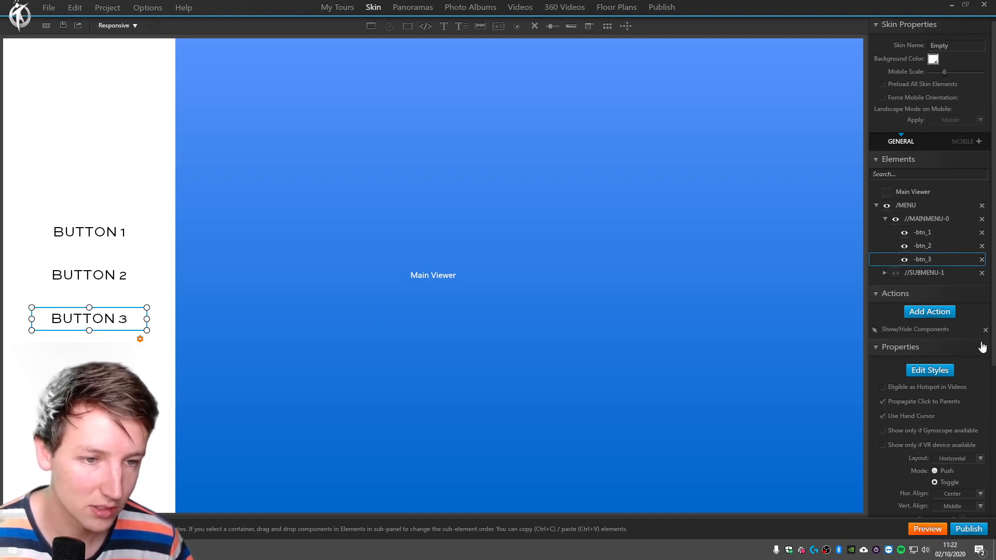
Give -btn_1 an on-click Show/Hide Components action that toggles //MAINMENU-0 and //SUBMENU-1, with the effect type set to None.
{"action": "left_click", "coordinate": [938, 234]}
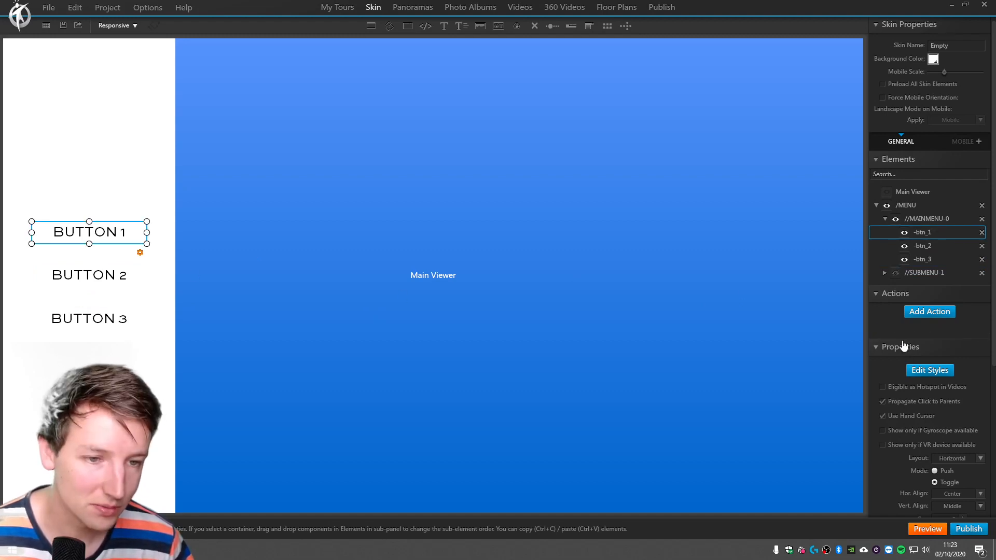
{"action": "left_click", "coordinate": [922, 312]}
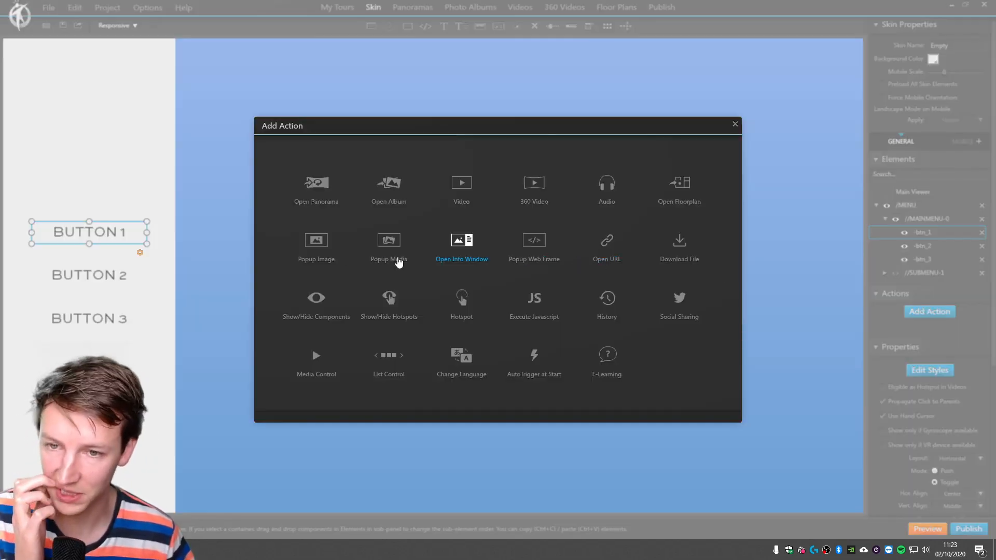
{"action": "left_click", "coordinate": [314, 297]}
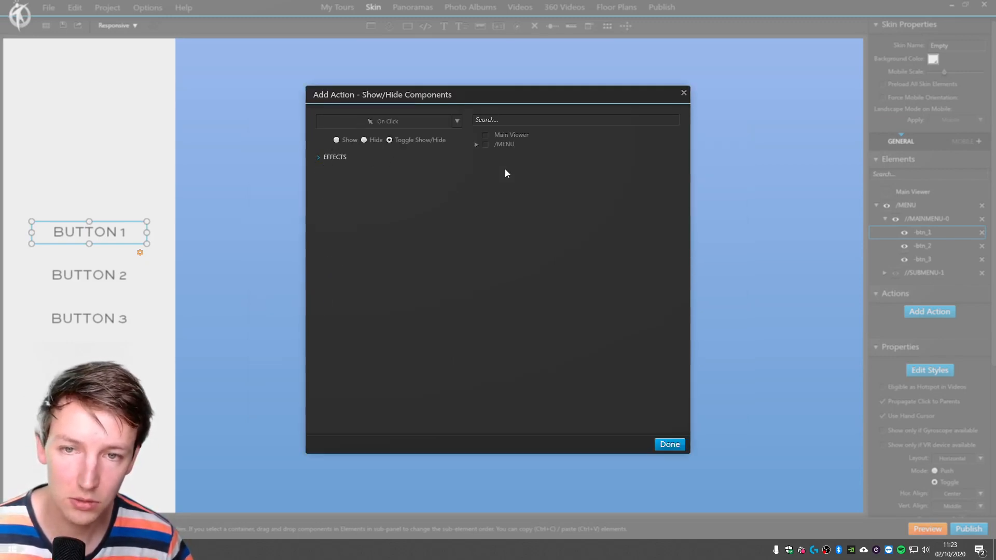
{"action": "left_click", "coordinate": [335, 157]}
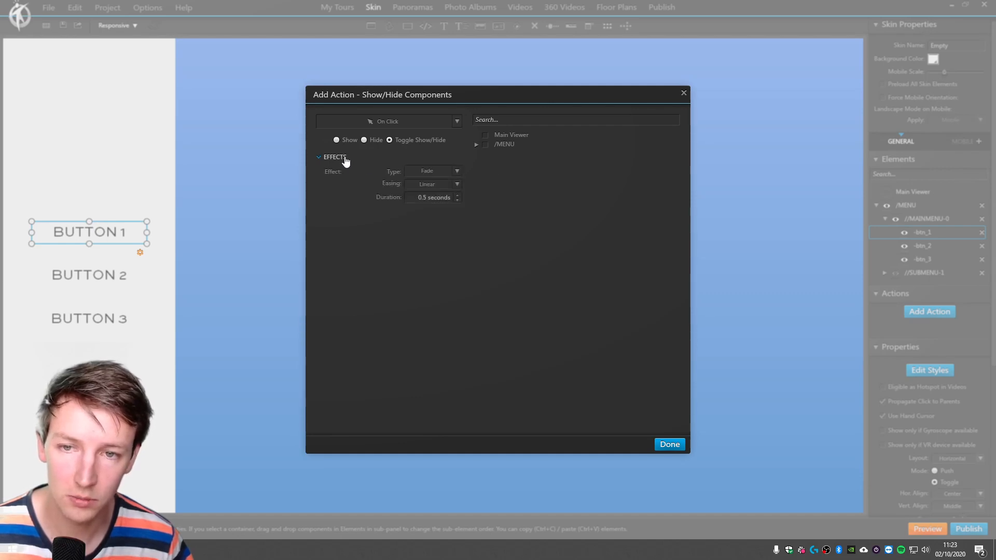
{"action": "left_click", "coordinate": [477, 146]}
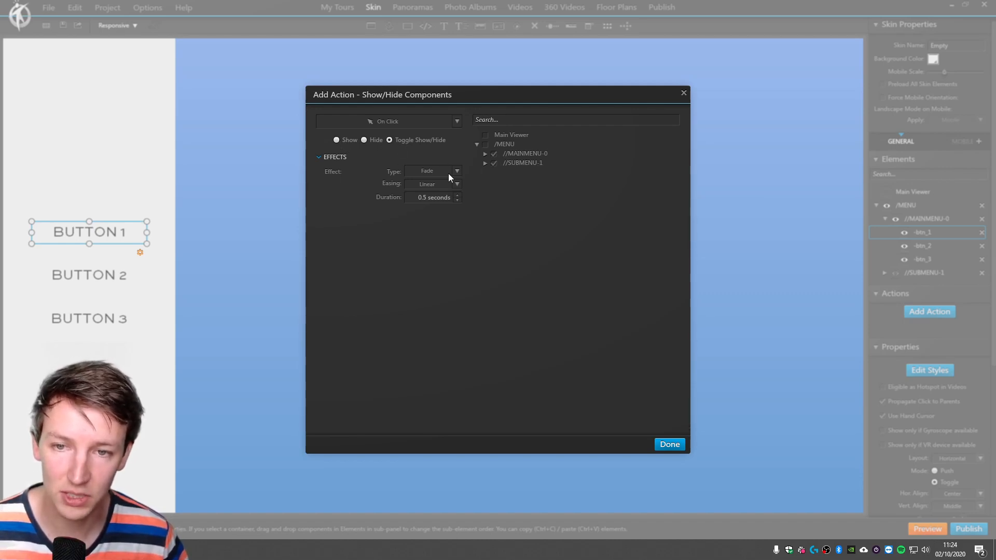
{"action": "left_click", "coordinate": [422, 173]}
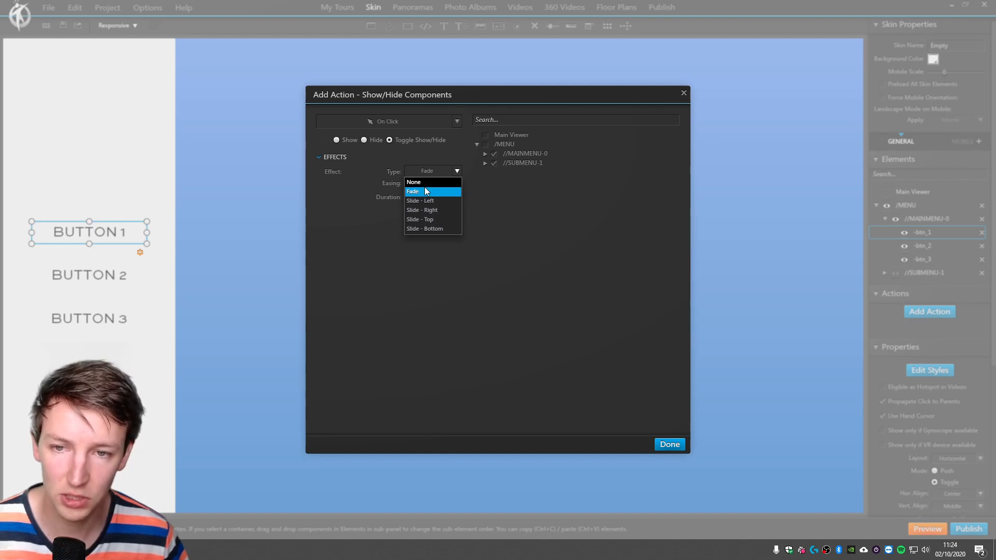
{"action": "left_click", "coordinate": [423, 183]}
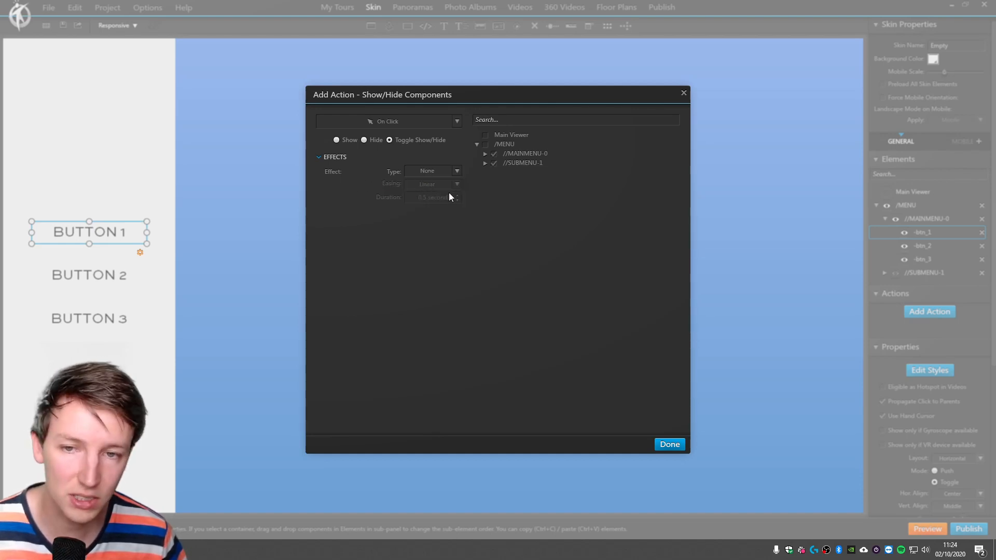
{"action": "left_click", "coordinate": [668, 445]}
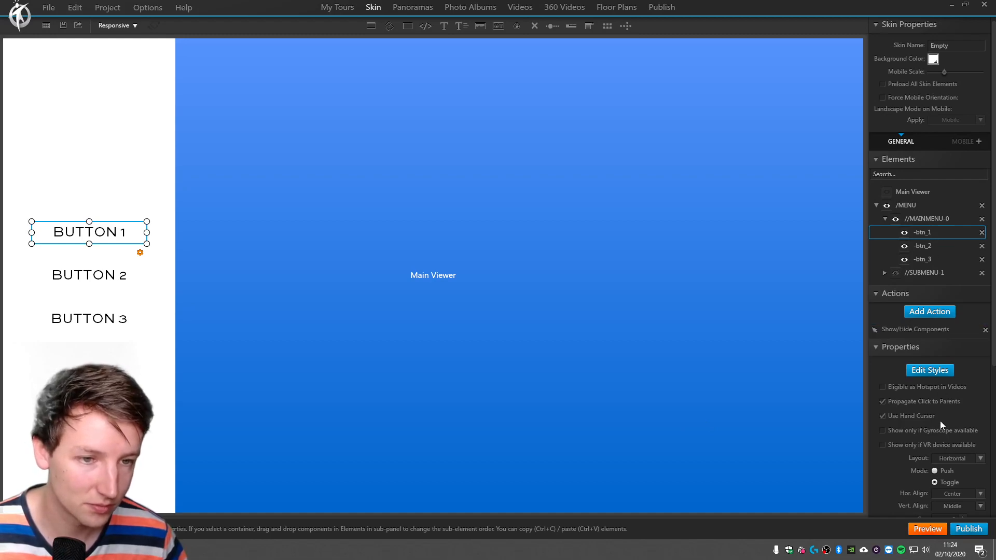
Preview the tour in the browser, test BUTTON 1, and return to the 3DVista skin editor.
{"action": "left_click", "coordinate": [927, 529]}
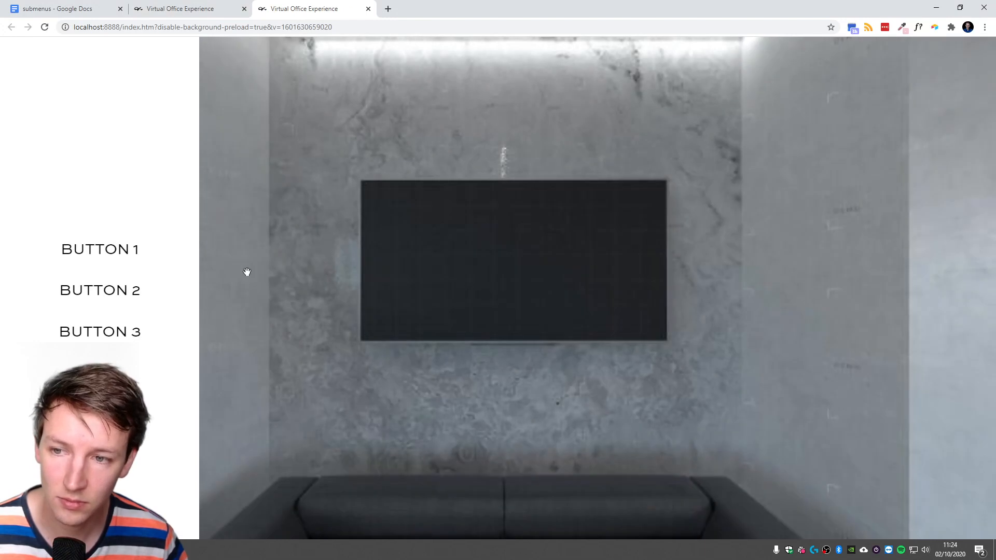
{"action": "left_click", "coordinate": [107, 249]}
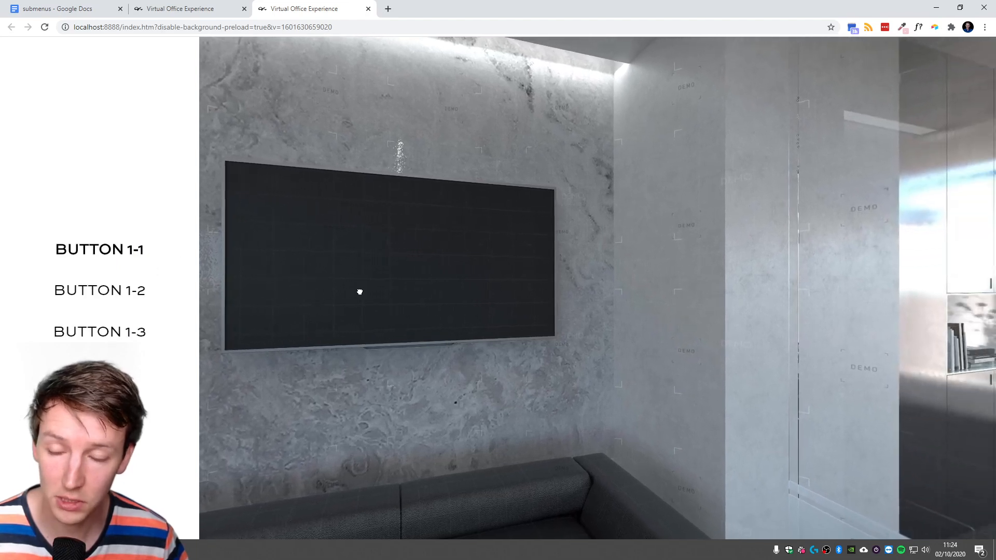
{"action": "key", "text": "alt+Tab"}
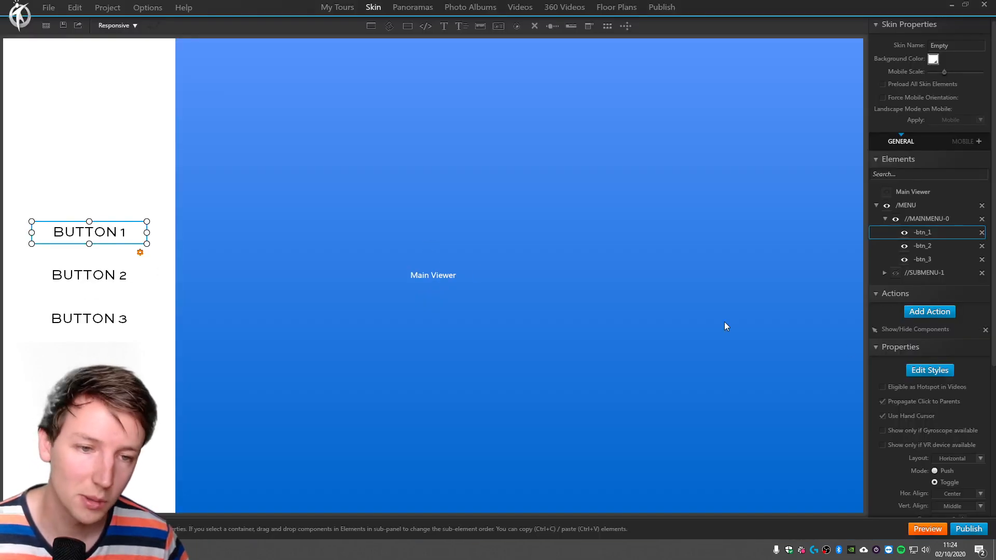
Make //SUBMENU-1 visible on start together with //MAINMENU-0, preview the tour in the browser, and return to the 3DVista skin editor.
{"action": "left_click", "coordinate": [885, 219]}
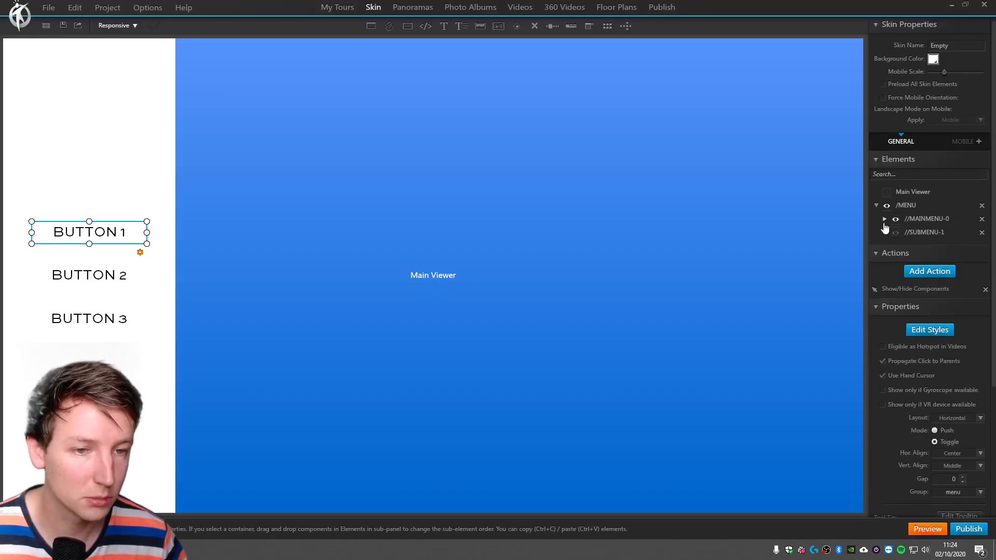
{"action": "left_click", "coordinate": [895, 232]}
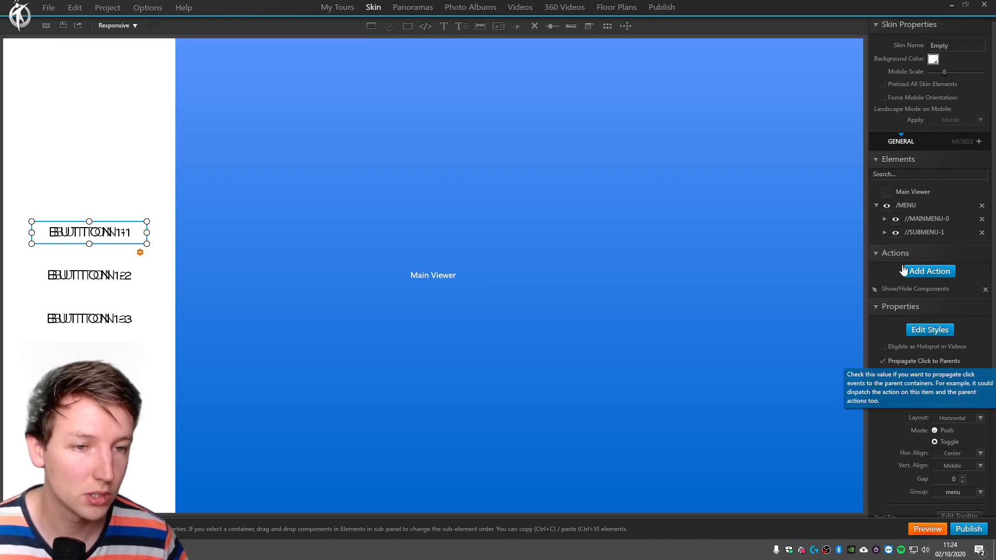
{"action": "left_click", "coordinate": [928, 528]}
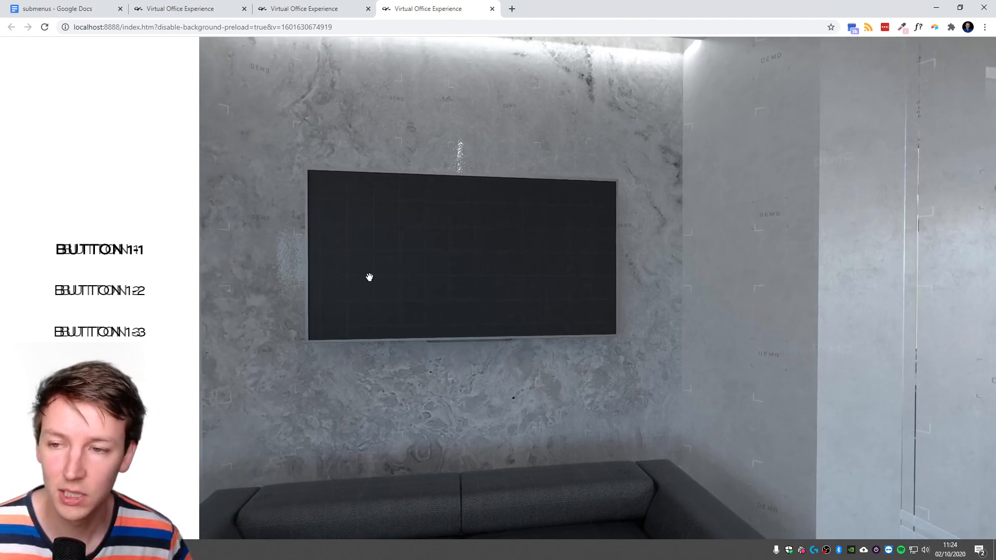
{"action": "key", "text": "alt+Tab"}
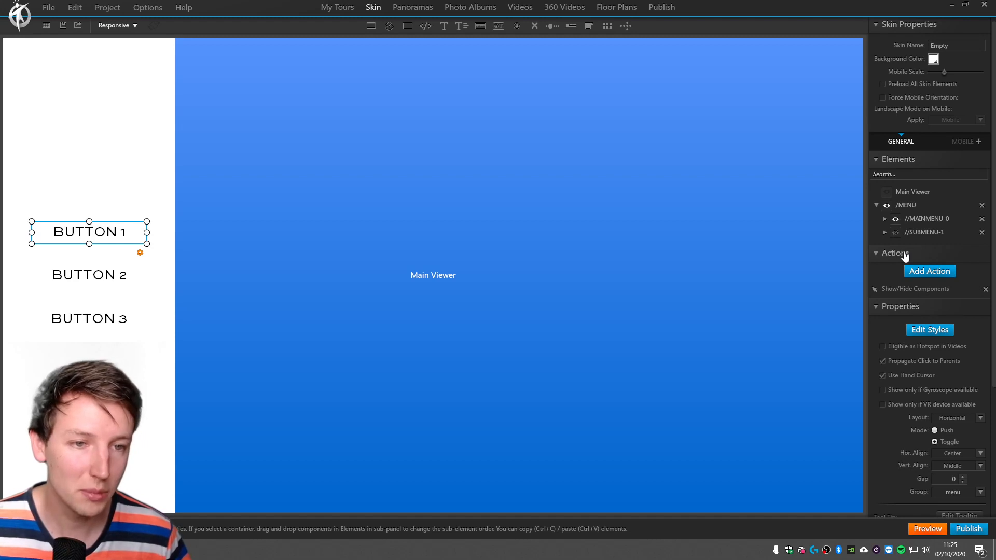
Make /MENU and //MAINMENU-0 invisible on start, preview the tour in the browser, and return to the skin editor to select the Main Viewer.
{"action": "left_click", "coordinate": [895, 218]}
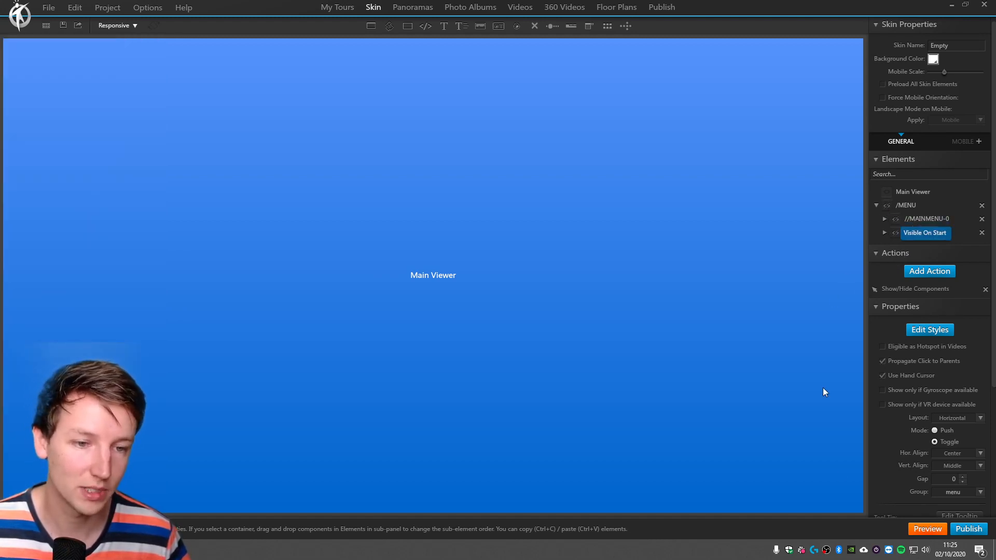
{"action": "left_click", "coordinate": [928, 529]}
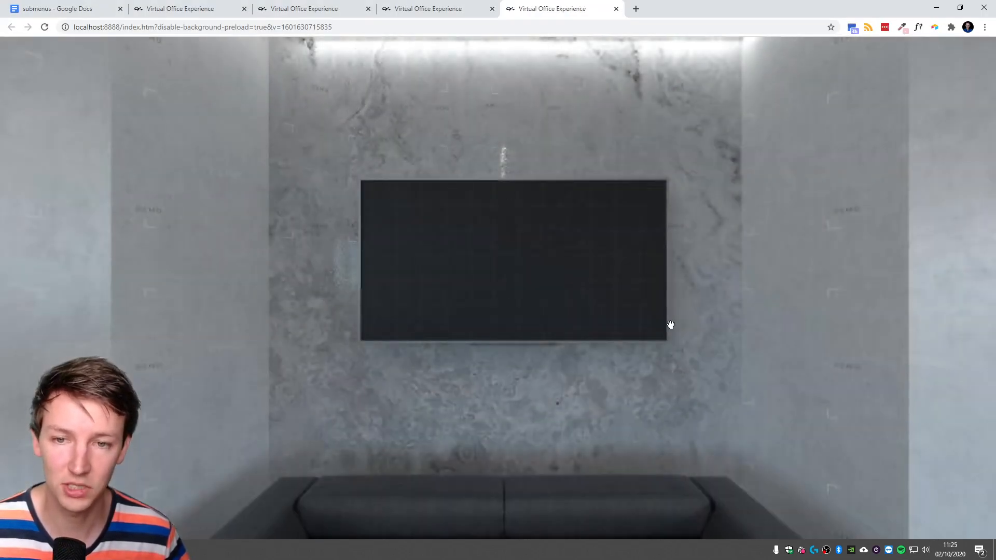
{"action": "left_click_drag", "start_coordinate": [669, 326], "coordinate": [688, 318]}
{"action": "key", "text": "alt+Tab"}
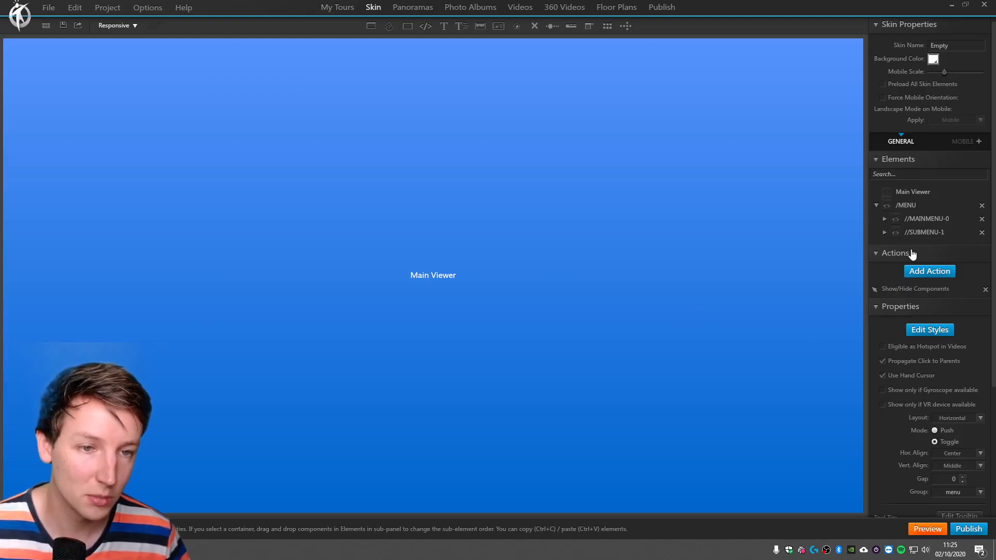
{"action": "left_click", "coordinate": [914, 193]}
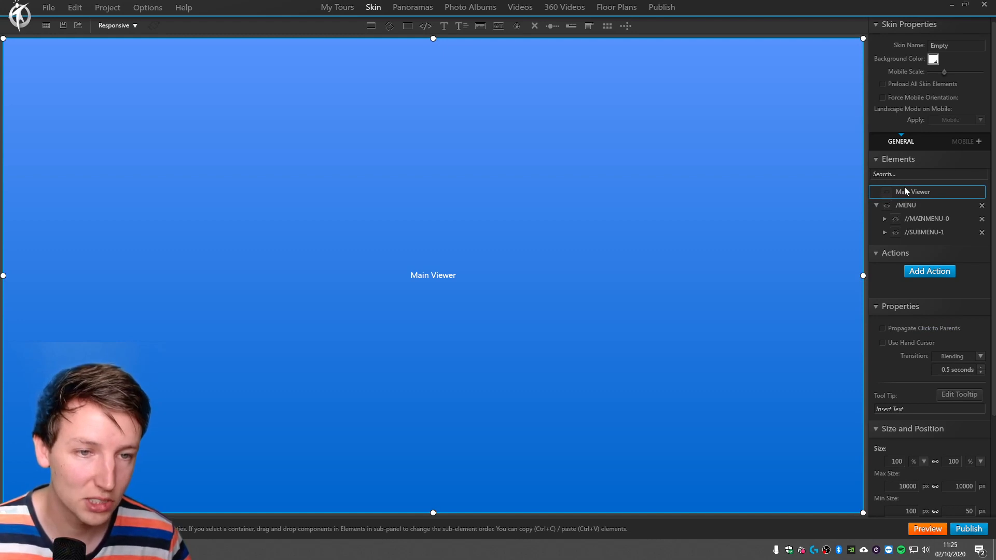
Give the Main Viewer an on-initialization action that shows /MENU and //MAINMENU-0, with the effect type set to None.
{"action": "left_click", "coordinate": [929, 272]}
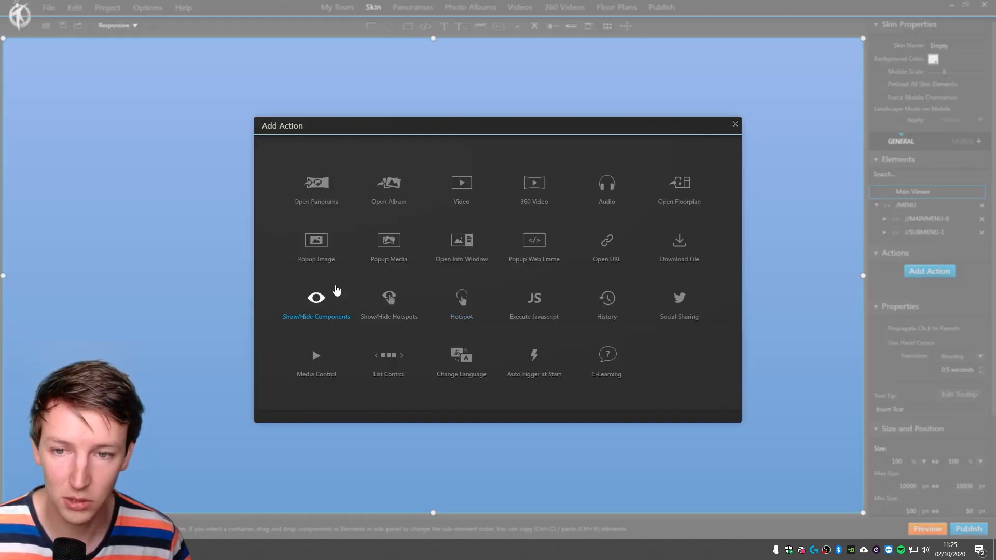
{"action": "left_click", "coordinate": [323, 295]}
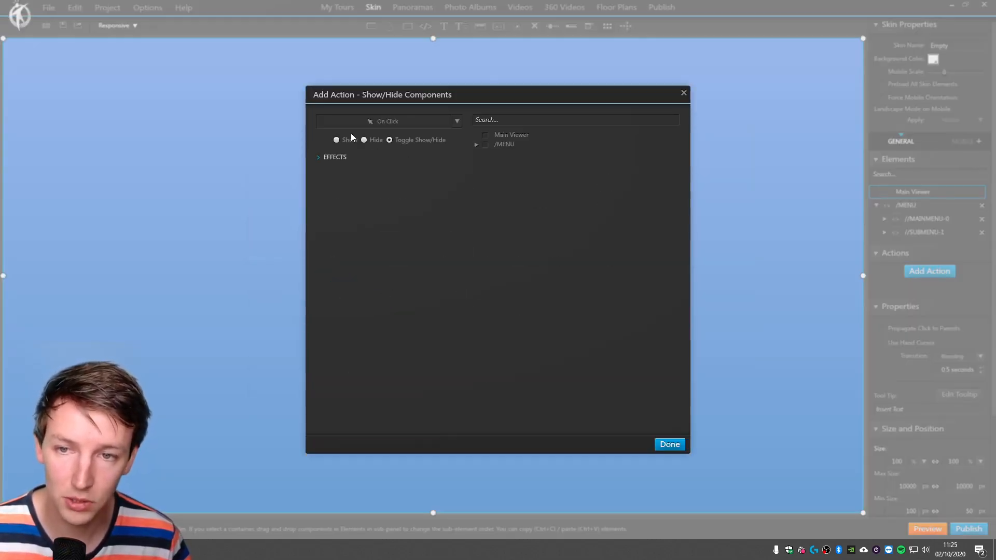
{"action": "left_click", "coordinate": [477, 145]}
{"action": "left_click", "coordinate": [381, 122]}
{"action": "left_click", "coordinate": [370, 198]}
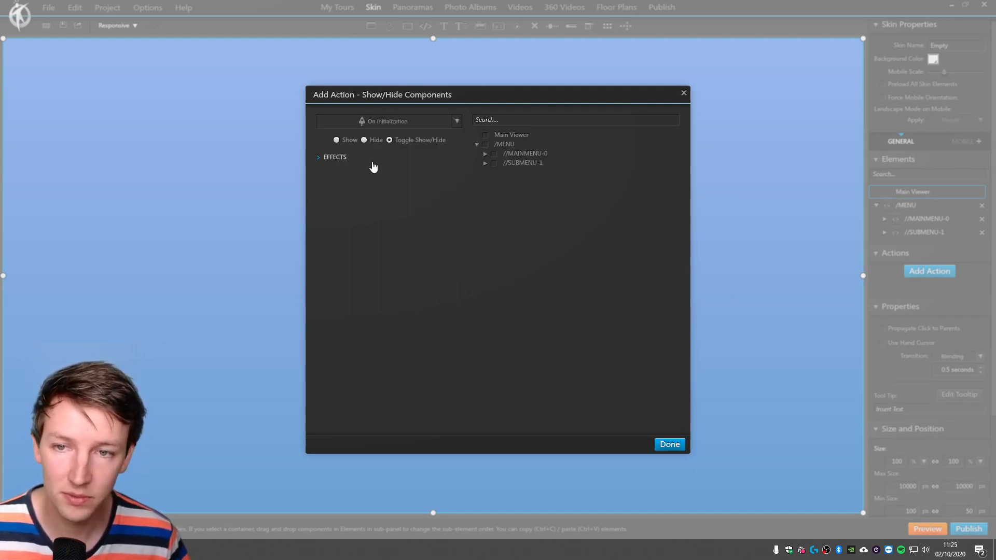
{"action": "left_click", "coordinate": [347, 141]}
{"action": "left_click", "coordinate": [343, 158]}
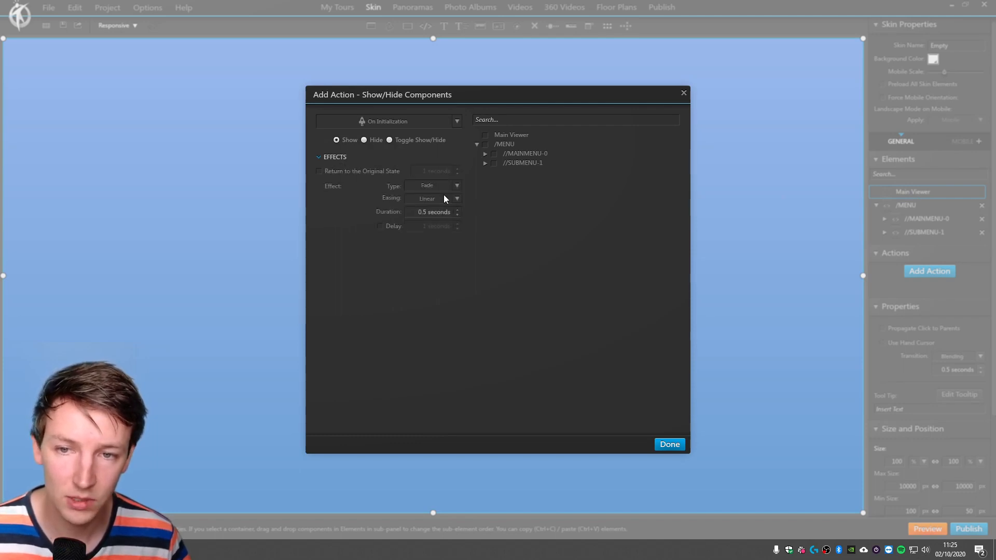
{"action": "left_click", "coordinate": [426, 186]}
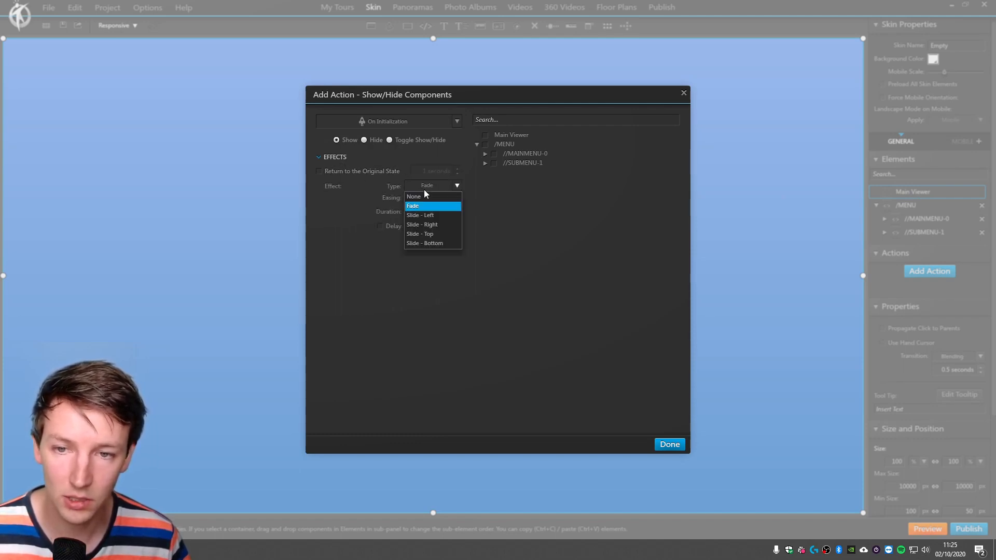
{"action": "left_click", "coordinate": [422, 200]}
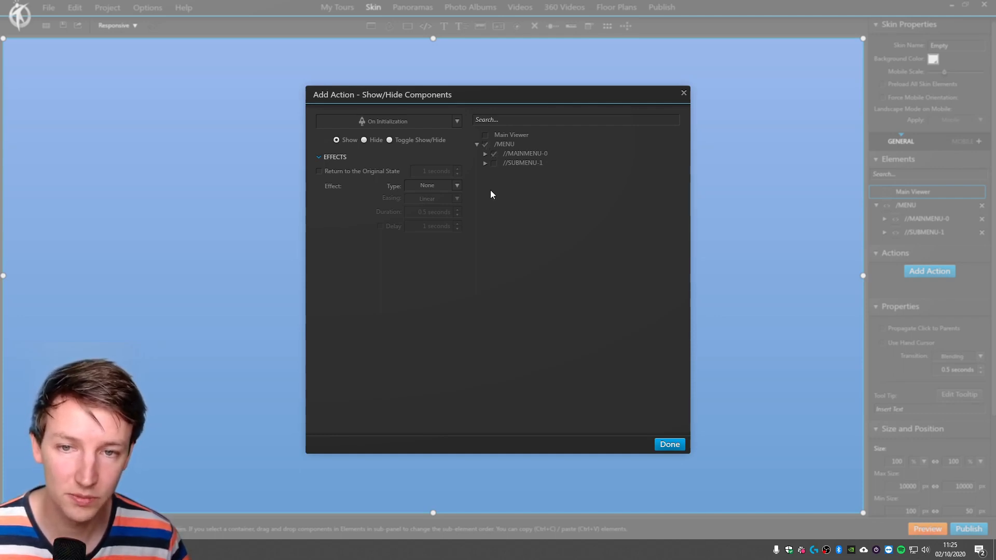
{"action": "left_click", "coordinate": [485, 155]}
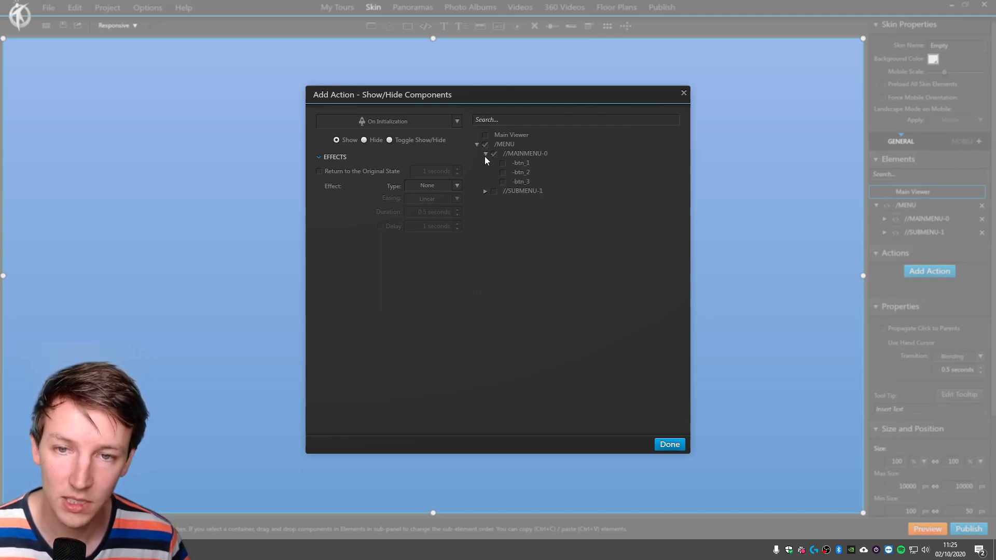
{"action": "left_click", "coordinate": [486, 154]}
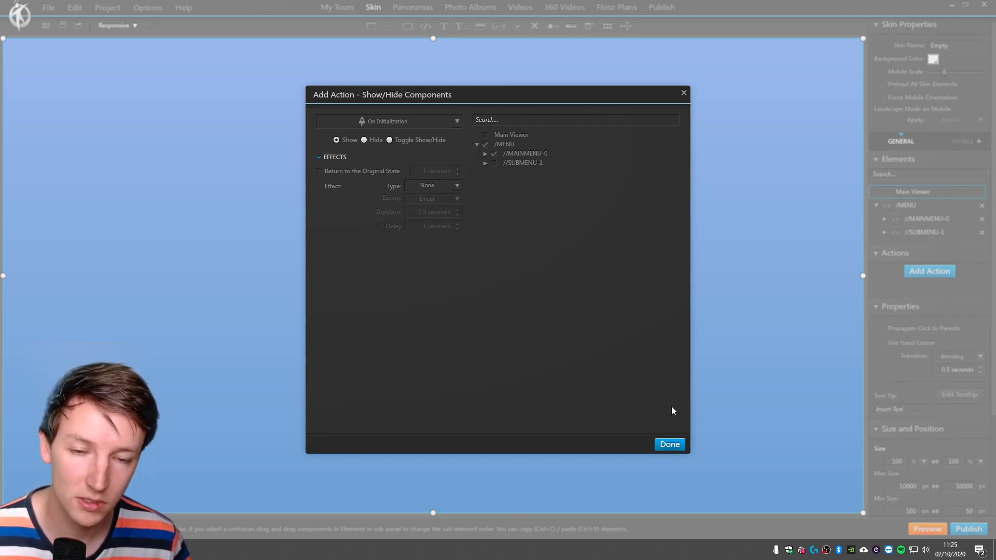
{"action": "left_click", "coordinate": [672, 445]}
Add a second on-initialization action to the Main Viewer that hides //SUBMENU-1, with the effect type set to None.
{"action": "left_click", "coordinate": [930, 272]}
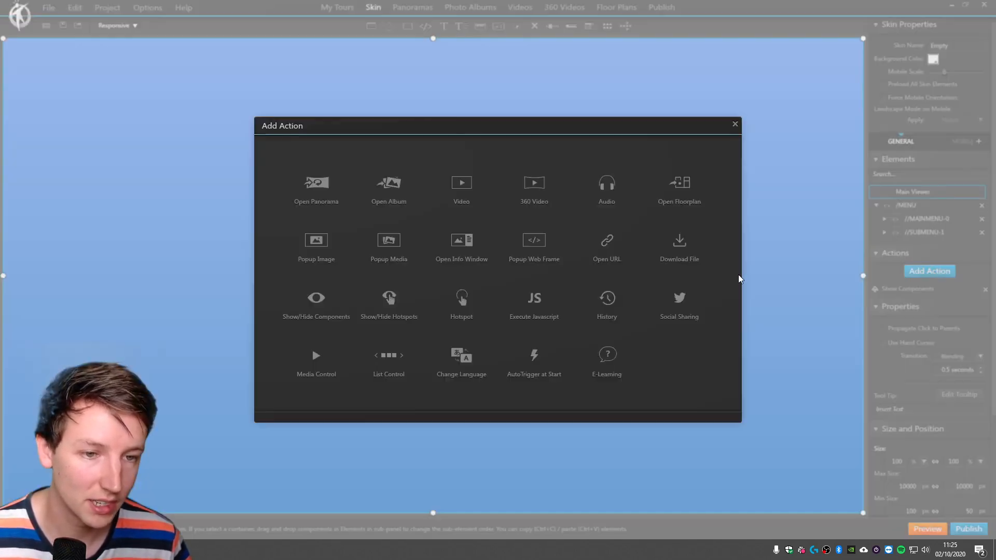
{"action": "left_click", "coordinate": [318, 299]}
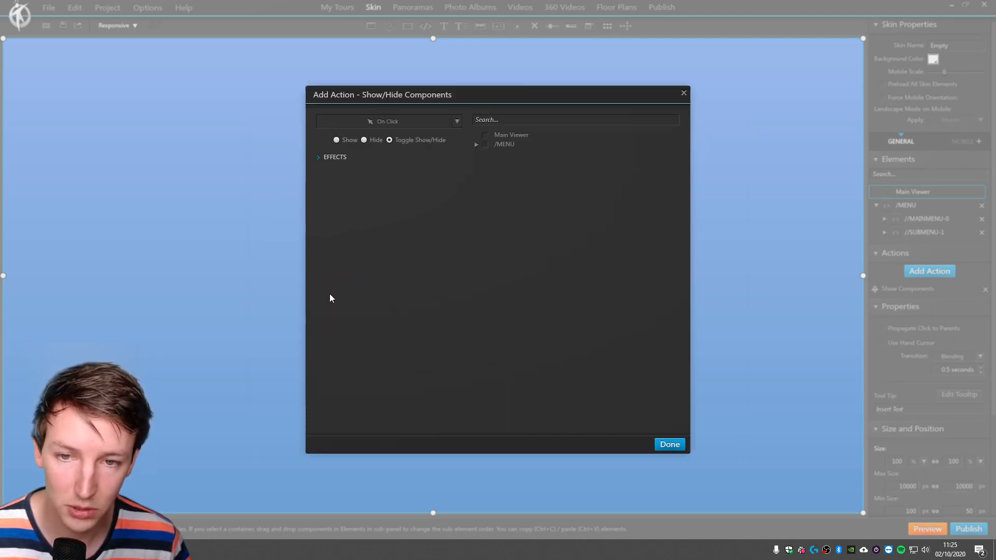
{"action": "left_click", "coordinate": [382, 122]}
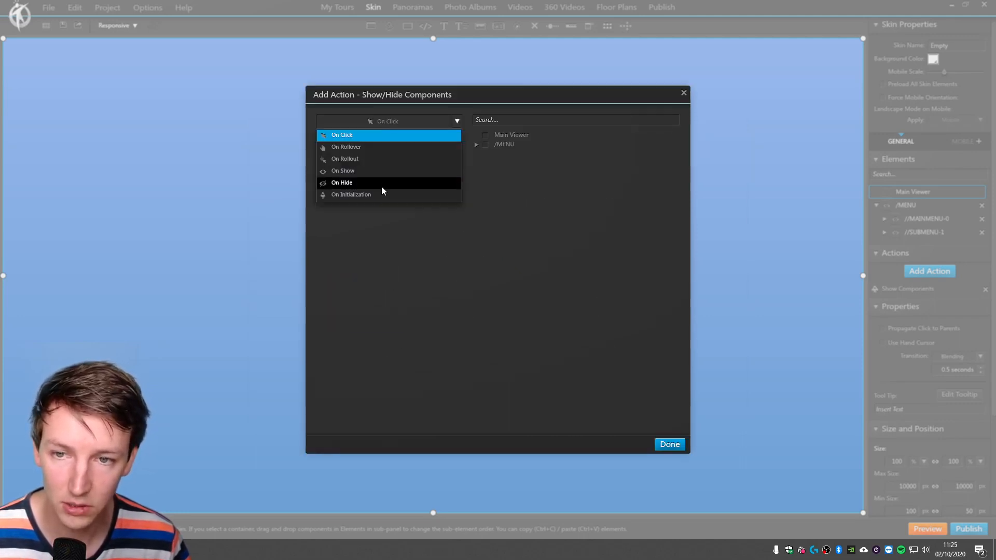
{"action": "left_click", "coordinate": [361, 194]}
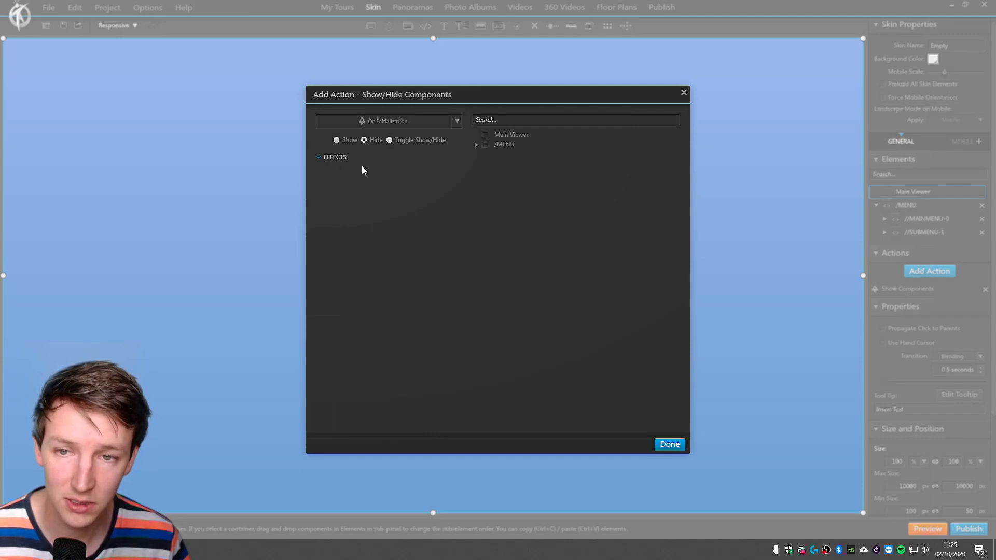
{"action": "left_click", "coordinate": [336, 157]}
{"action": "left_click", "coordinate": [433, 185]}
{"action": "left_click", "coordinate": [439, 198]}
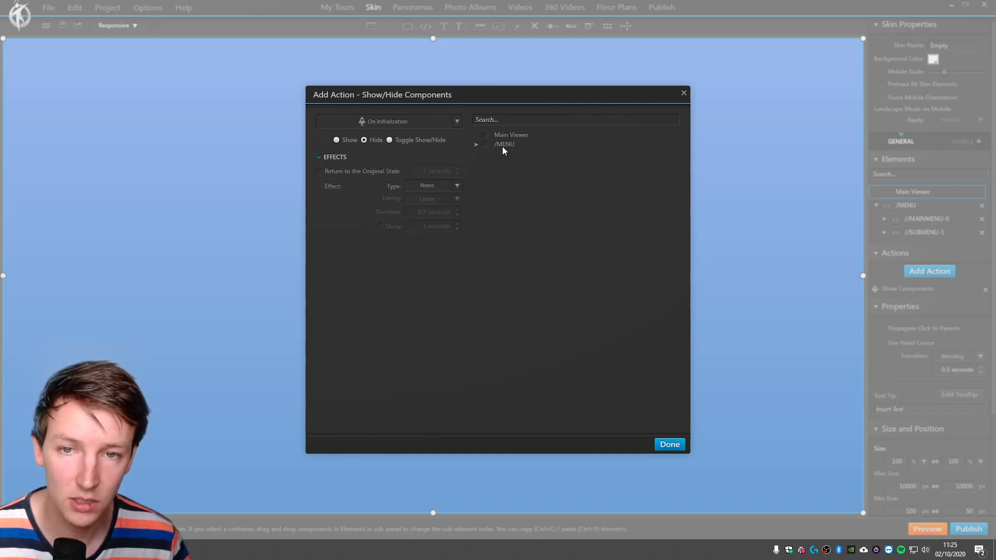
{"action": "left_click", "coordinate": [476, 145]}
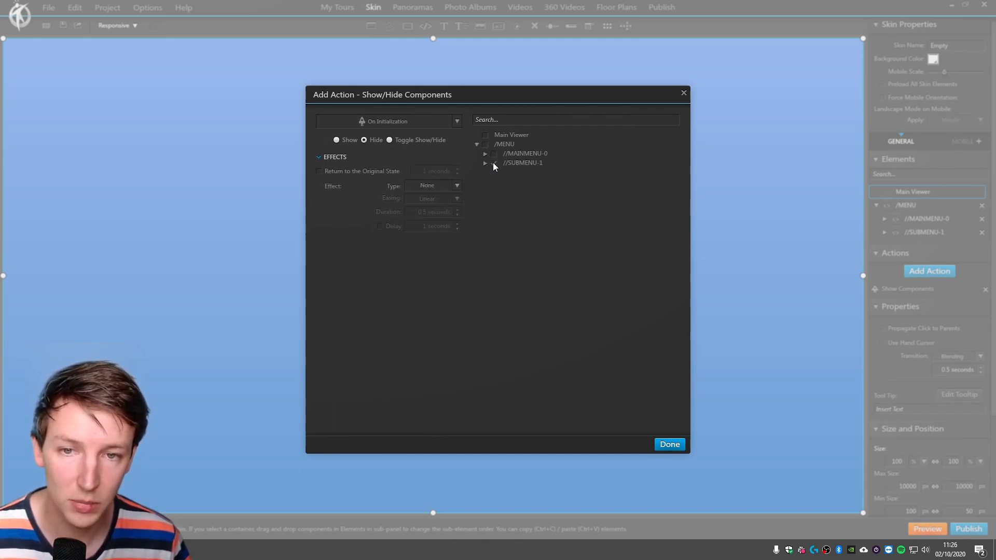
{"action": "left_click", "coordinate": [670, 444]}
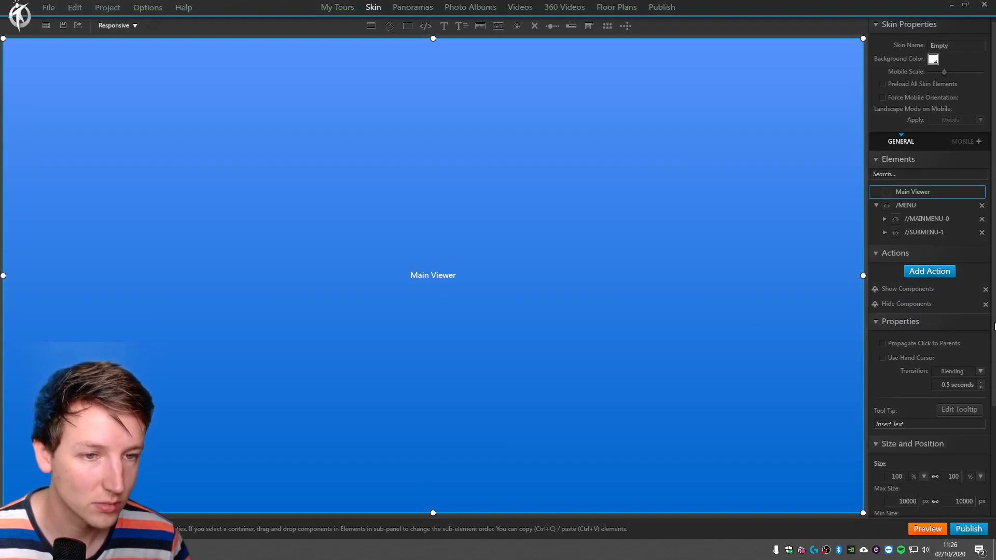
Preview the tour in the browser, look around the panorama, test BUTTON 1, and return to the 3DVista skin editor.
{"action": "left_click", "coordinate": [928, 529]}
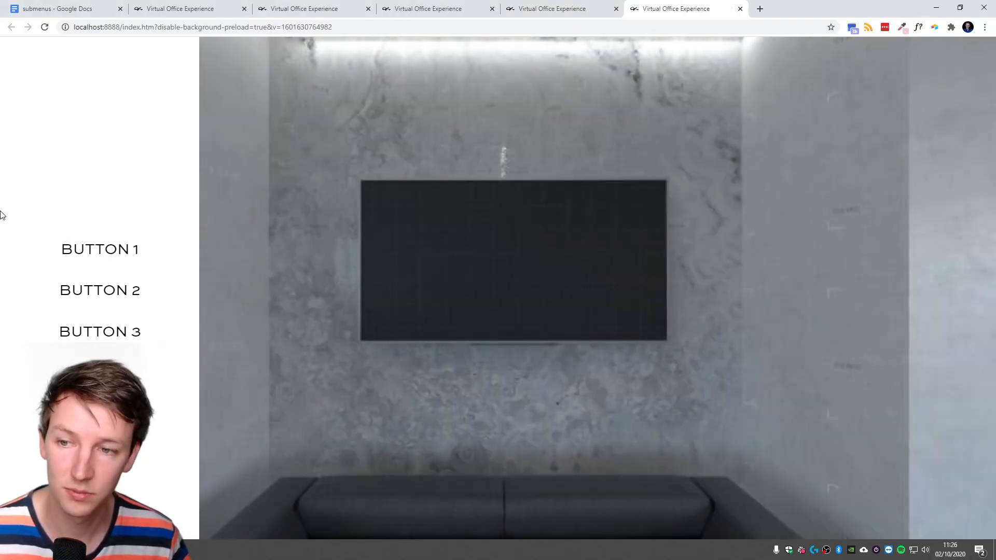
{"action": "left_click_drag", "start_coordinate": [487, 462], "coordinate": [573, 460]}
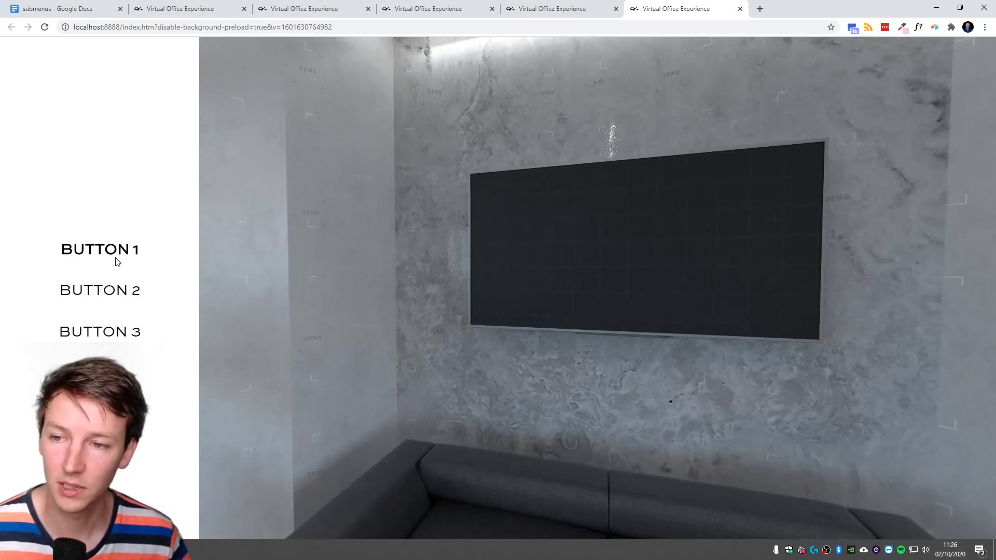
{"action": "left_click", "coordinate": [121, 255]}
{"action": "key", "text": "alt+Tab"}
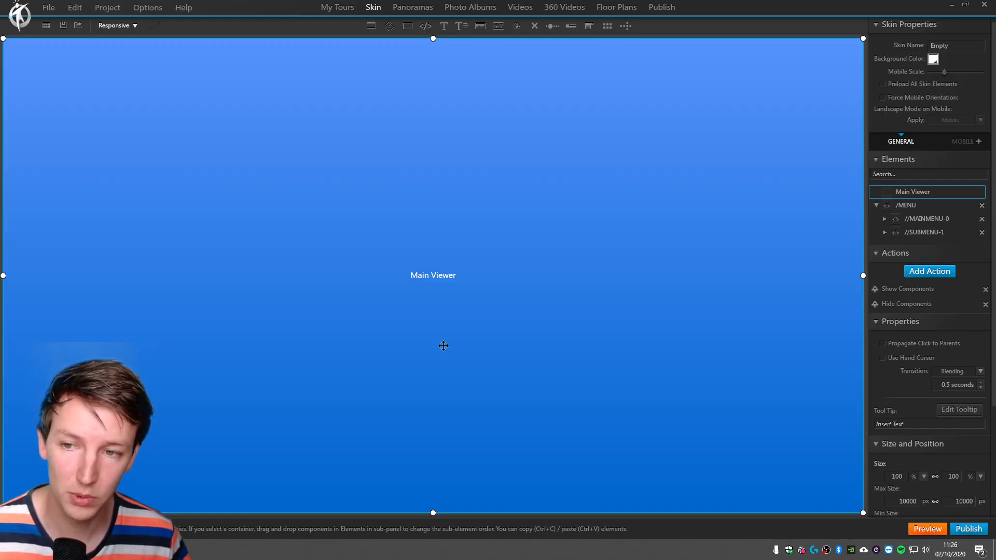
Make //SUBMENU-1, //MAINMENU-0 and the /MENU container visible on start.
{"action": "left_click", "coordinate": [916, 219]}
{"action": "left_click", "coordinate": [914, 234]}
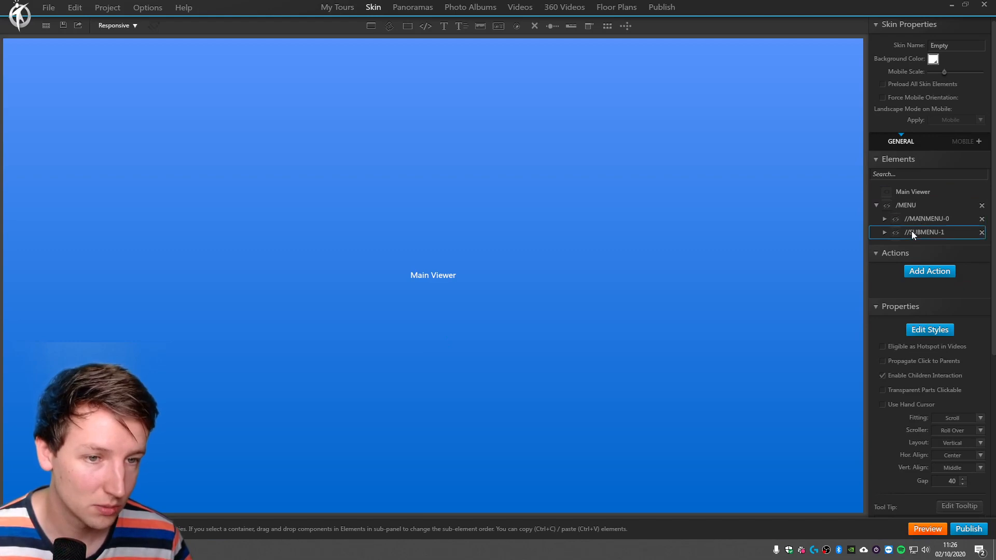
{"action": "left_click", "coordinate": [896, 232]}
{"action": "left_click", "coordinate": [896, 219]}
{"action": "left_click", "coordinate": [887, 205]}
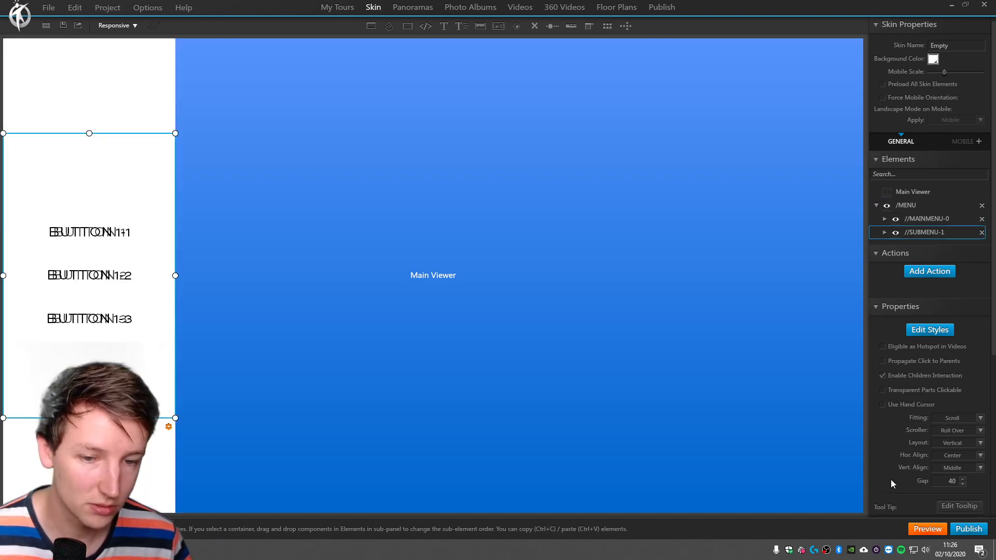
Select the Main Viewer, preview the tour's starting menu in the browser, and return to the 3DVista skin editor.
{"action": "left_click", "coordinate": [548, 256]}
{"action": "left_click", "coordinate": [929, 528]}
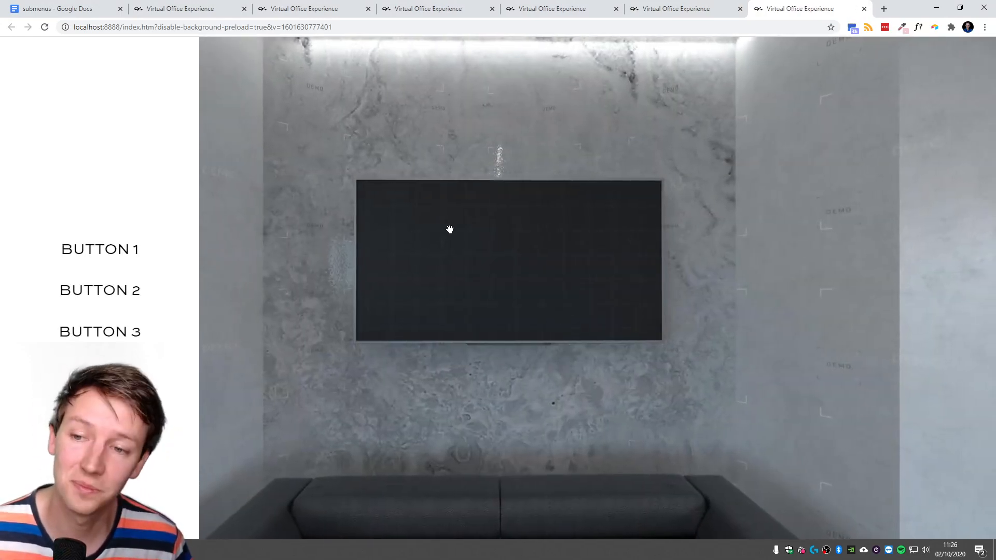
{"action": "key", "text": "alt+Tab"}
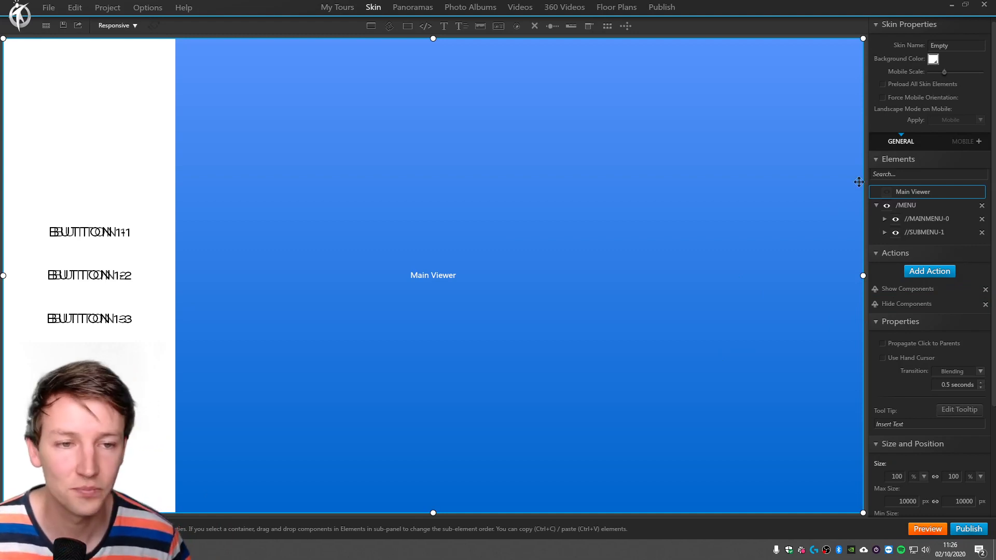
Make //SUBMENU-1 invisible on start, leaving /MENU and //MAINMENU-0 visible.
{"action": "left_click", "coordinate": [894, 233]}
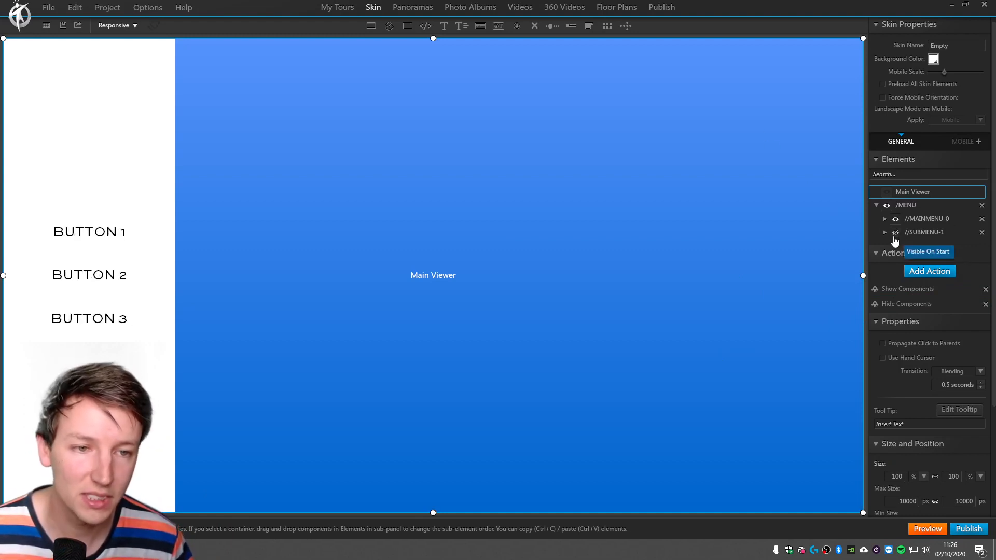
{"action": "left_click", "coordinate": [893, 233]}
{"action": "left_click", "coordinate": [893, 233]}
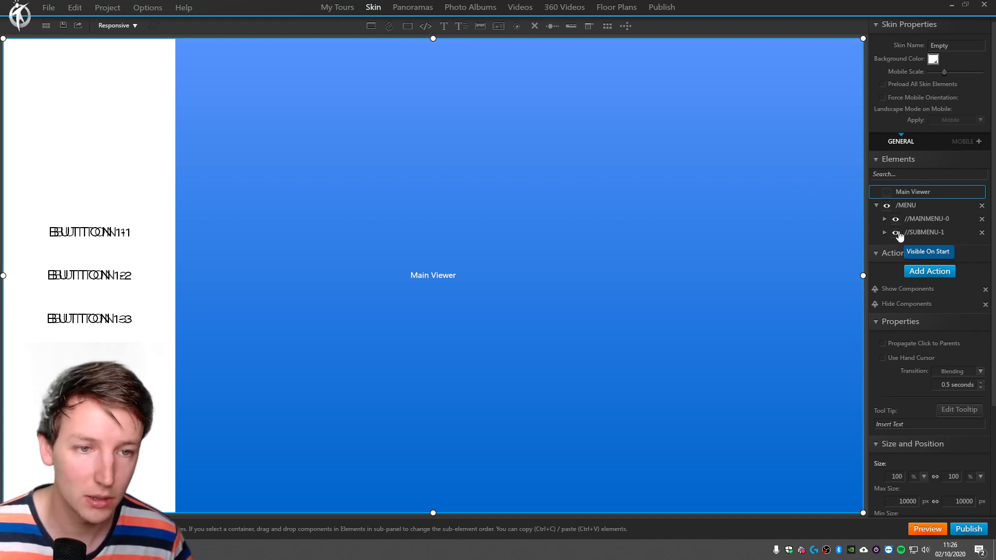
Duplicate the //SUBMENU-1 container inside /MENU and rename the copy //SUBMENU-2.
{"action": "left_click", "coordinate": [109, 234]}
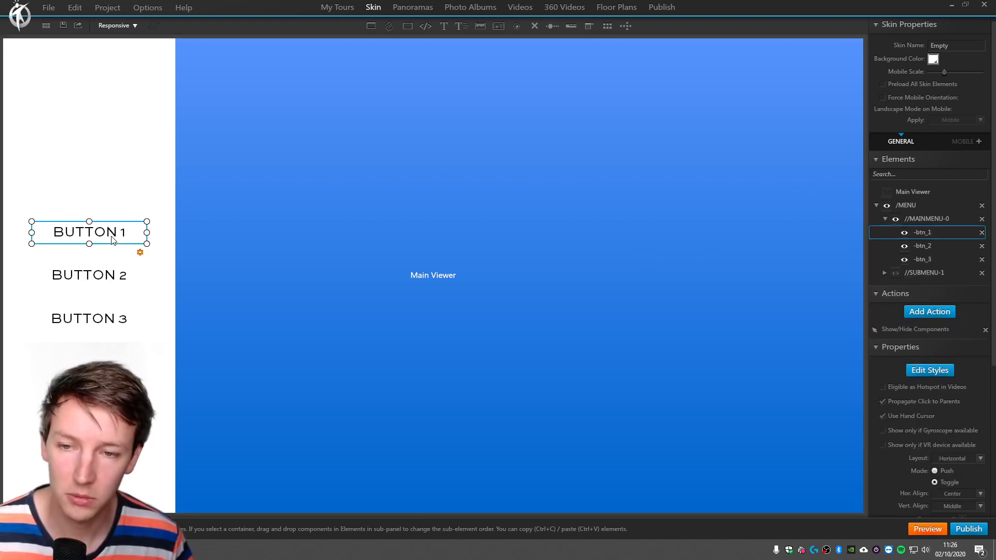
{"action": "left_click", "coordinate": [933, 248]}
{"action": "left_click", "coordinate": [928, 235]}
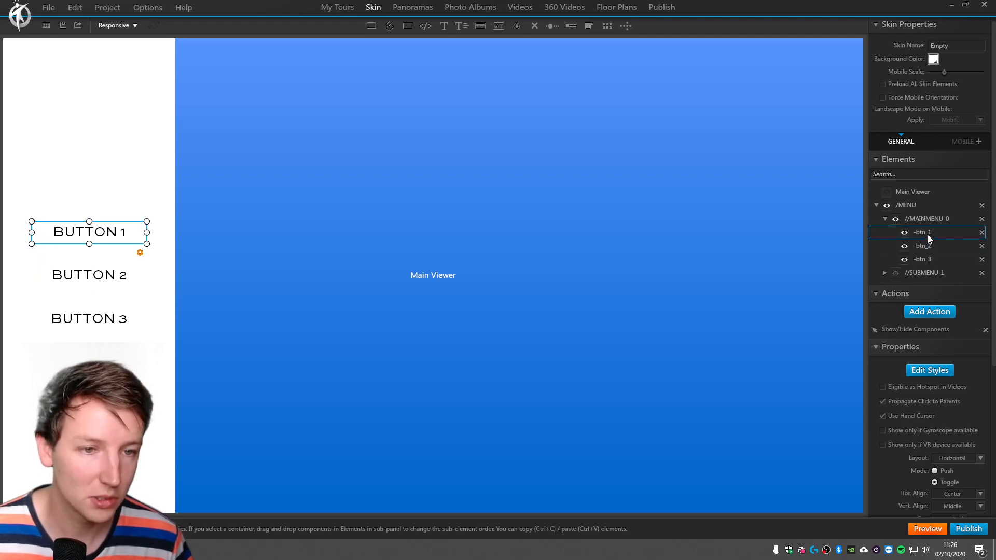
{"action": "left_click", "coordinate": [927, 274]}
{"action": "key", "text": "ctrl+v"}
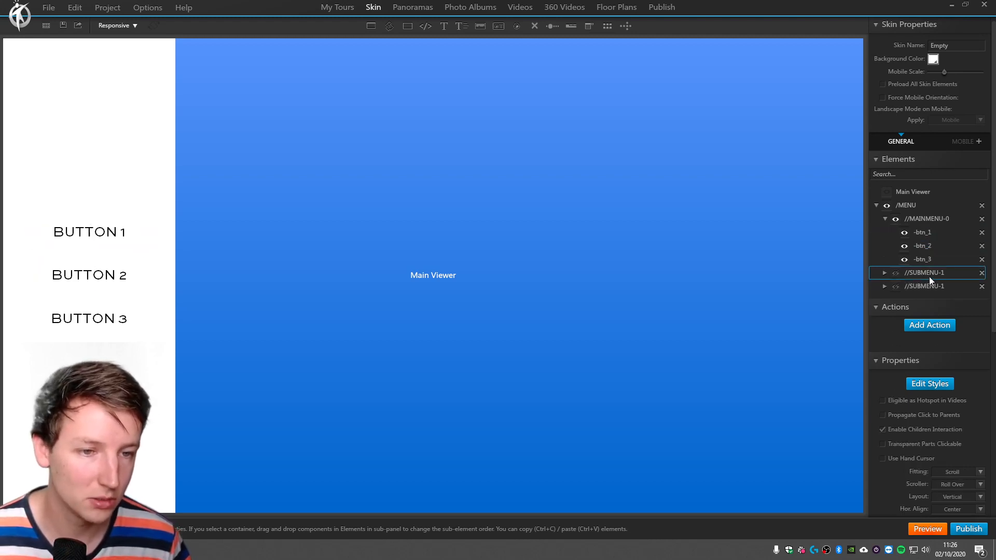
{"action": "left_click", "coordinate": [952, 288]}
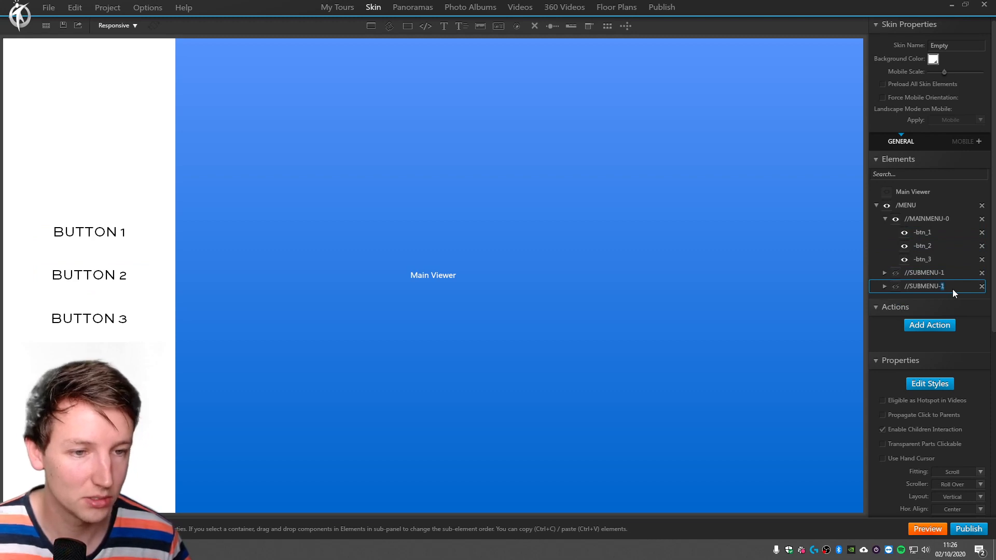
{"action": "type", "text": "2"}
{"action": "key", "text": "Return"}
Give -btn_2 an on-click Show/Hide Components action that toggles /MENU and //SUBMENU-2.
{"action": "left_click", "coordinate": [936, 247]}
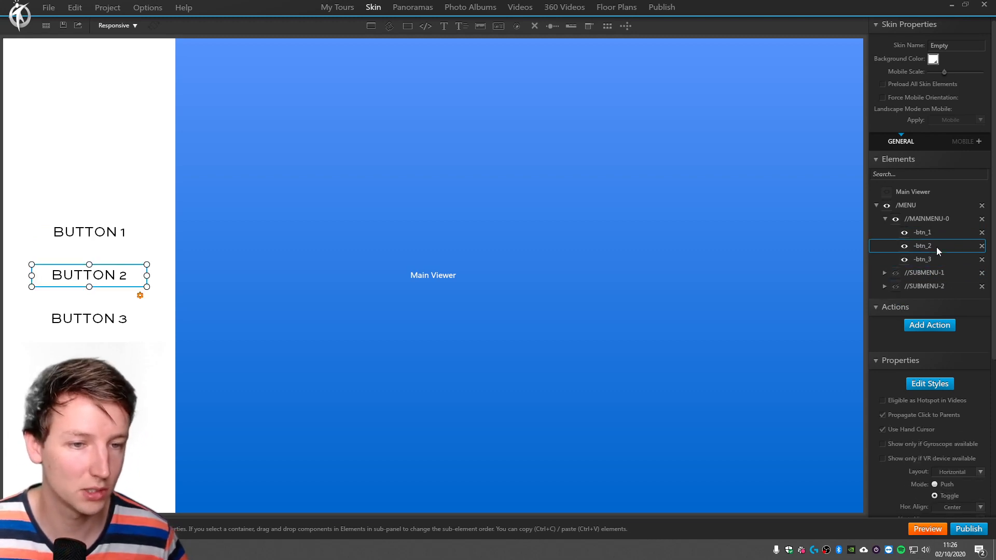
{"action": "left_click", "coordinate": [938, 328]}
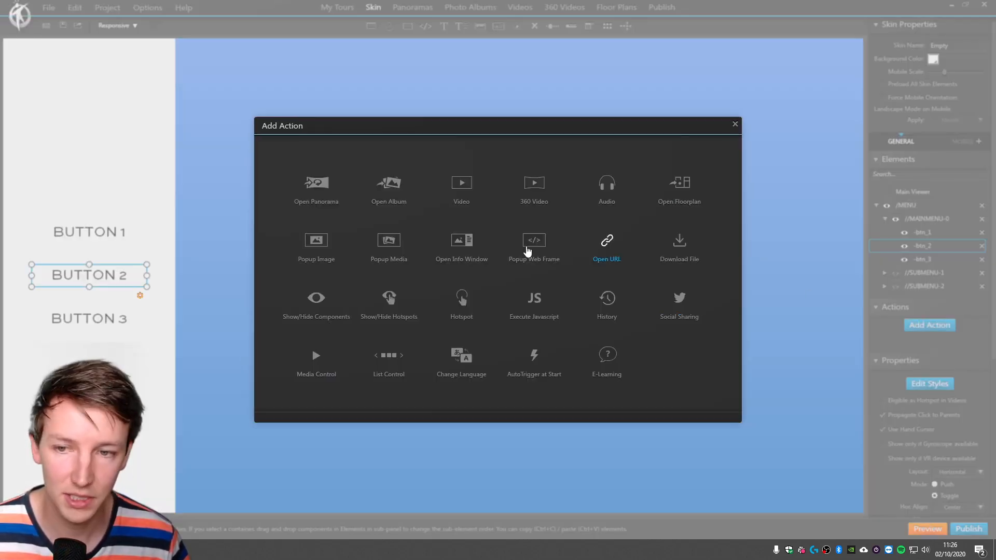
{"action": "left_click", "coordinate": [313, 306]}
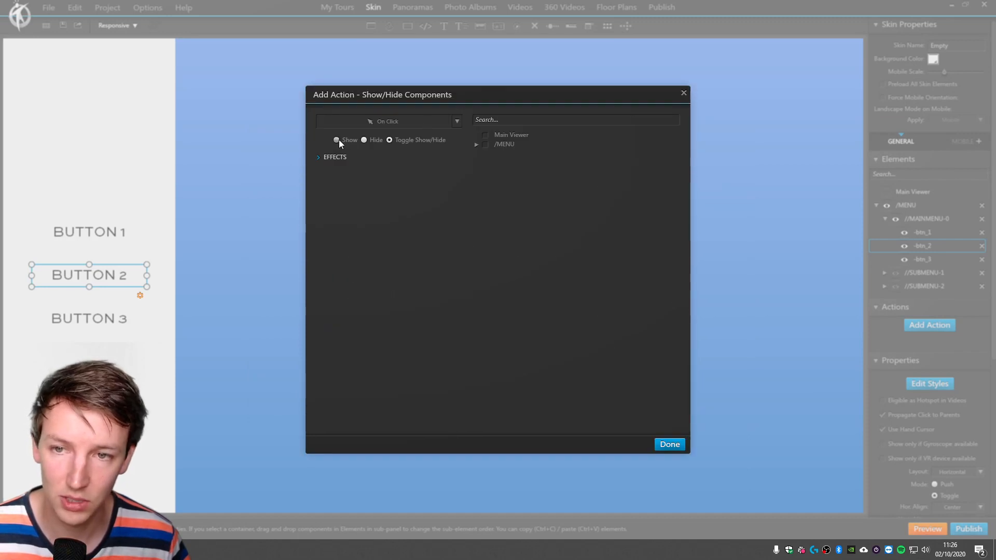
{"action": "left_click", "coordinate": [338, 139]}
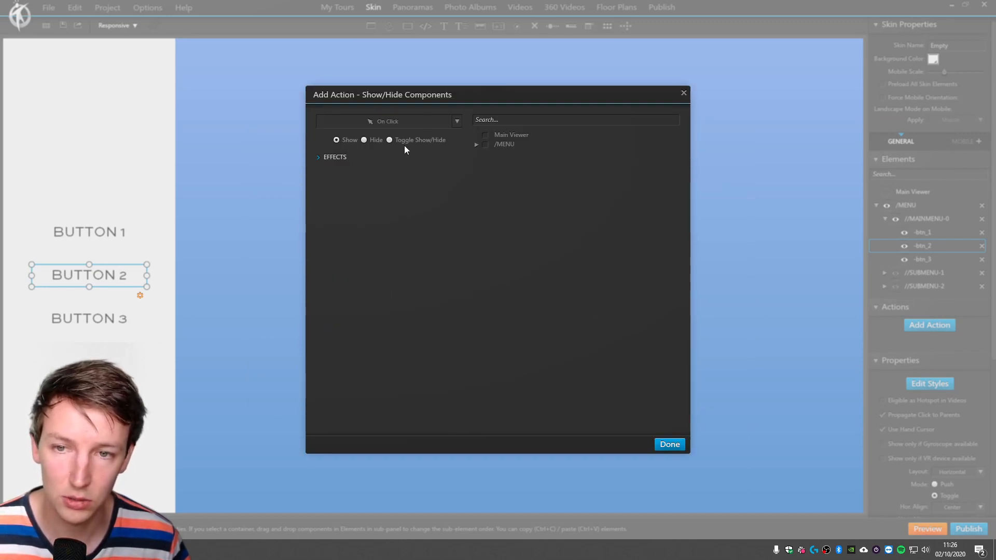
{"action": "left_click", "coordinate": [476, 145]}
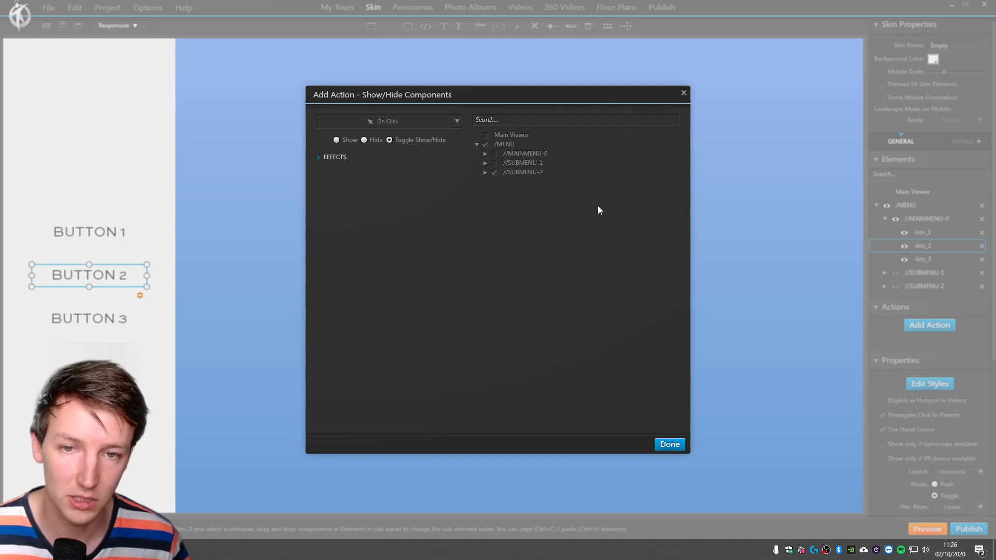
{"action": "left_click", "coordinate": [678, 446]}
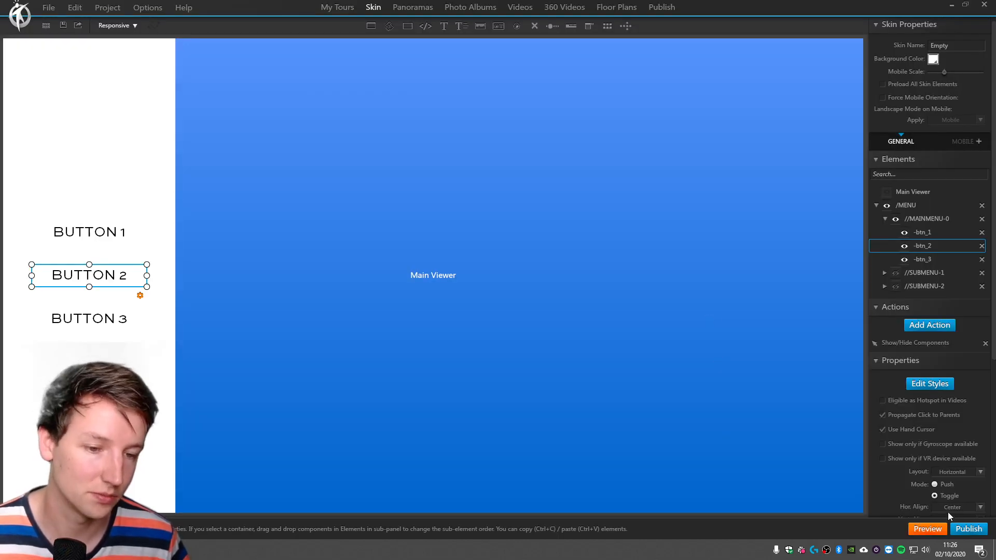
Preview the tour in the browser, test BUTTON 2, and return to the 3DVista skin editor.
{"action": "left_click", "coordinate": [937, 527]}
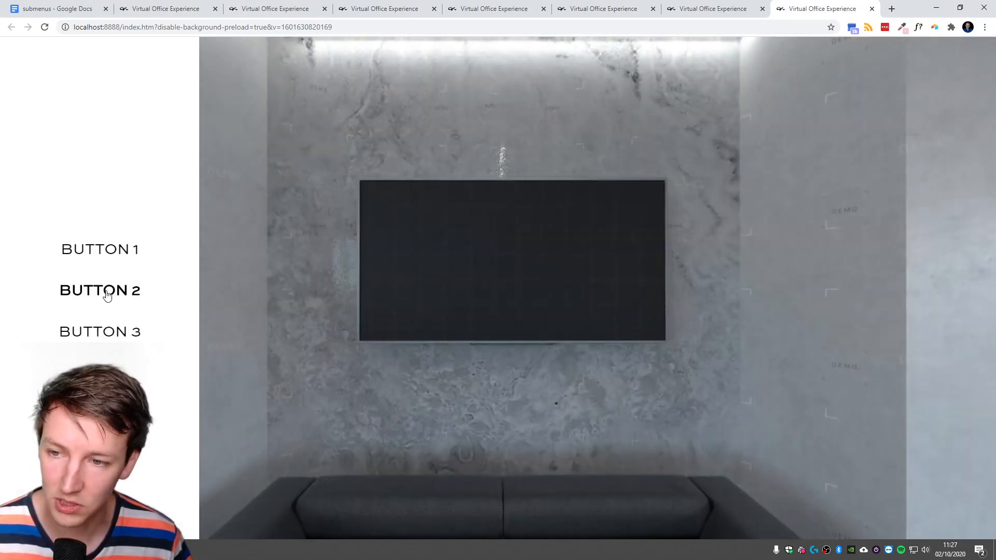
{"action": "left_click", "coordinate": [98, 289]}
{"action": "key", "text": "alt+Tab"}
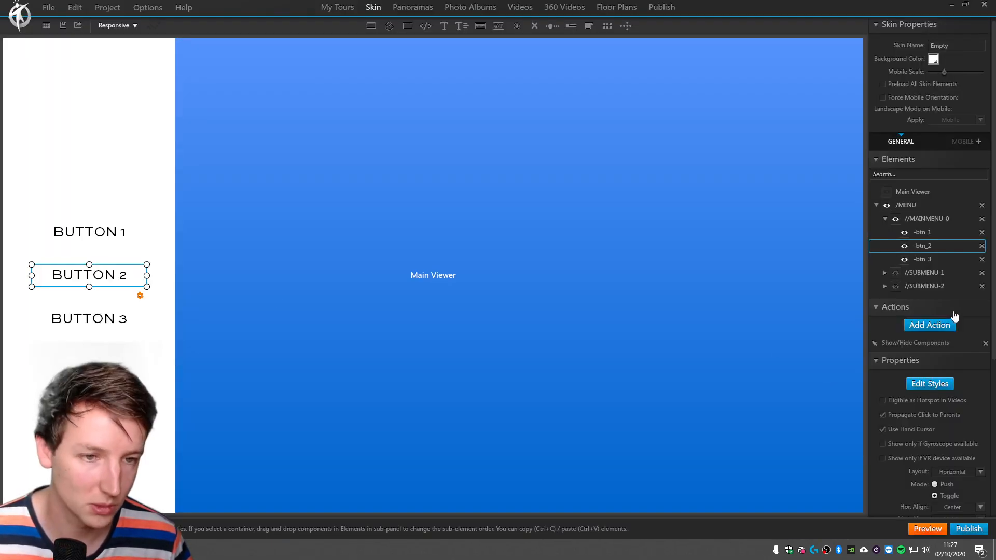
Edit -btn_2's Show/Hide Components action so that it toggles //MAINMENU-0 and //SUBMENU-2 instead of /MENU.
{"action": "double_click", "coordinate": [914, 344]}
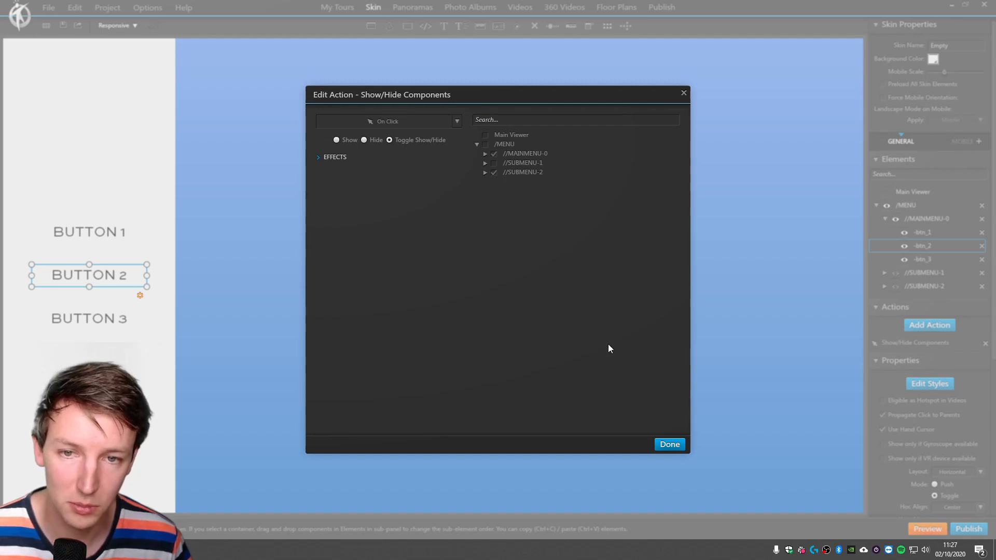
{"action": "left_click", "coordinate": [669, 444]}
Preview the tour in the browser again, test BUTTON 2's corrected toggle, and look around the panorama.
{"action": "left_click", "coordinate": [927, 528]}
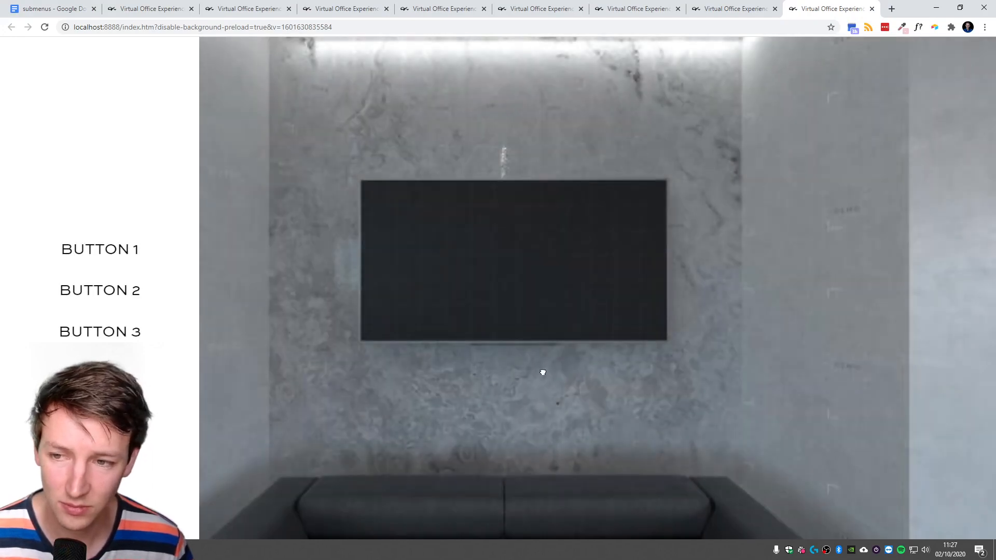
{"action": "left_click_drag", "start_coordinate": [543, 373], "coordinate": [644, 374]}
{"action": "left_click", "coordinate": [97, 294]}
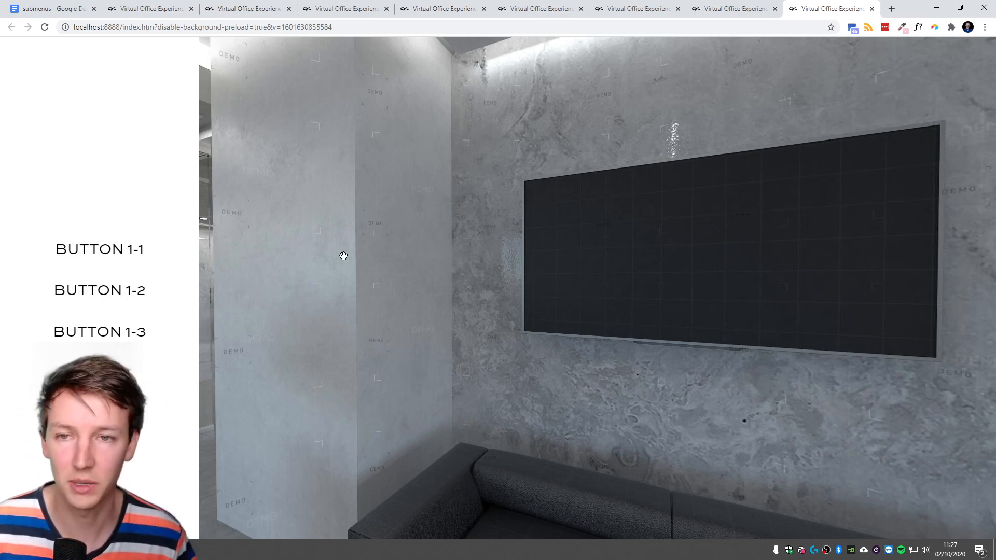
{"action": "left_click_drag", "start_coordinate": [527, 214], "coordinate": [433, 209]}
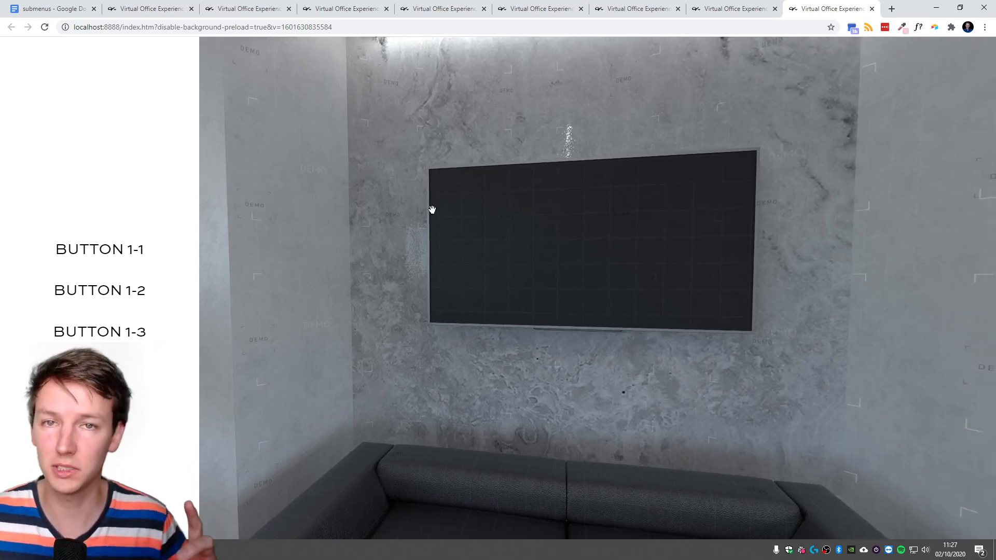